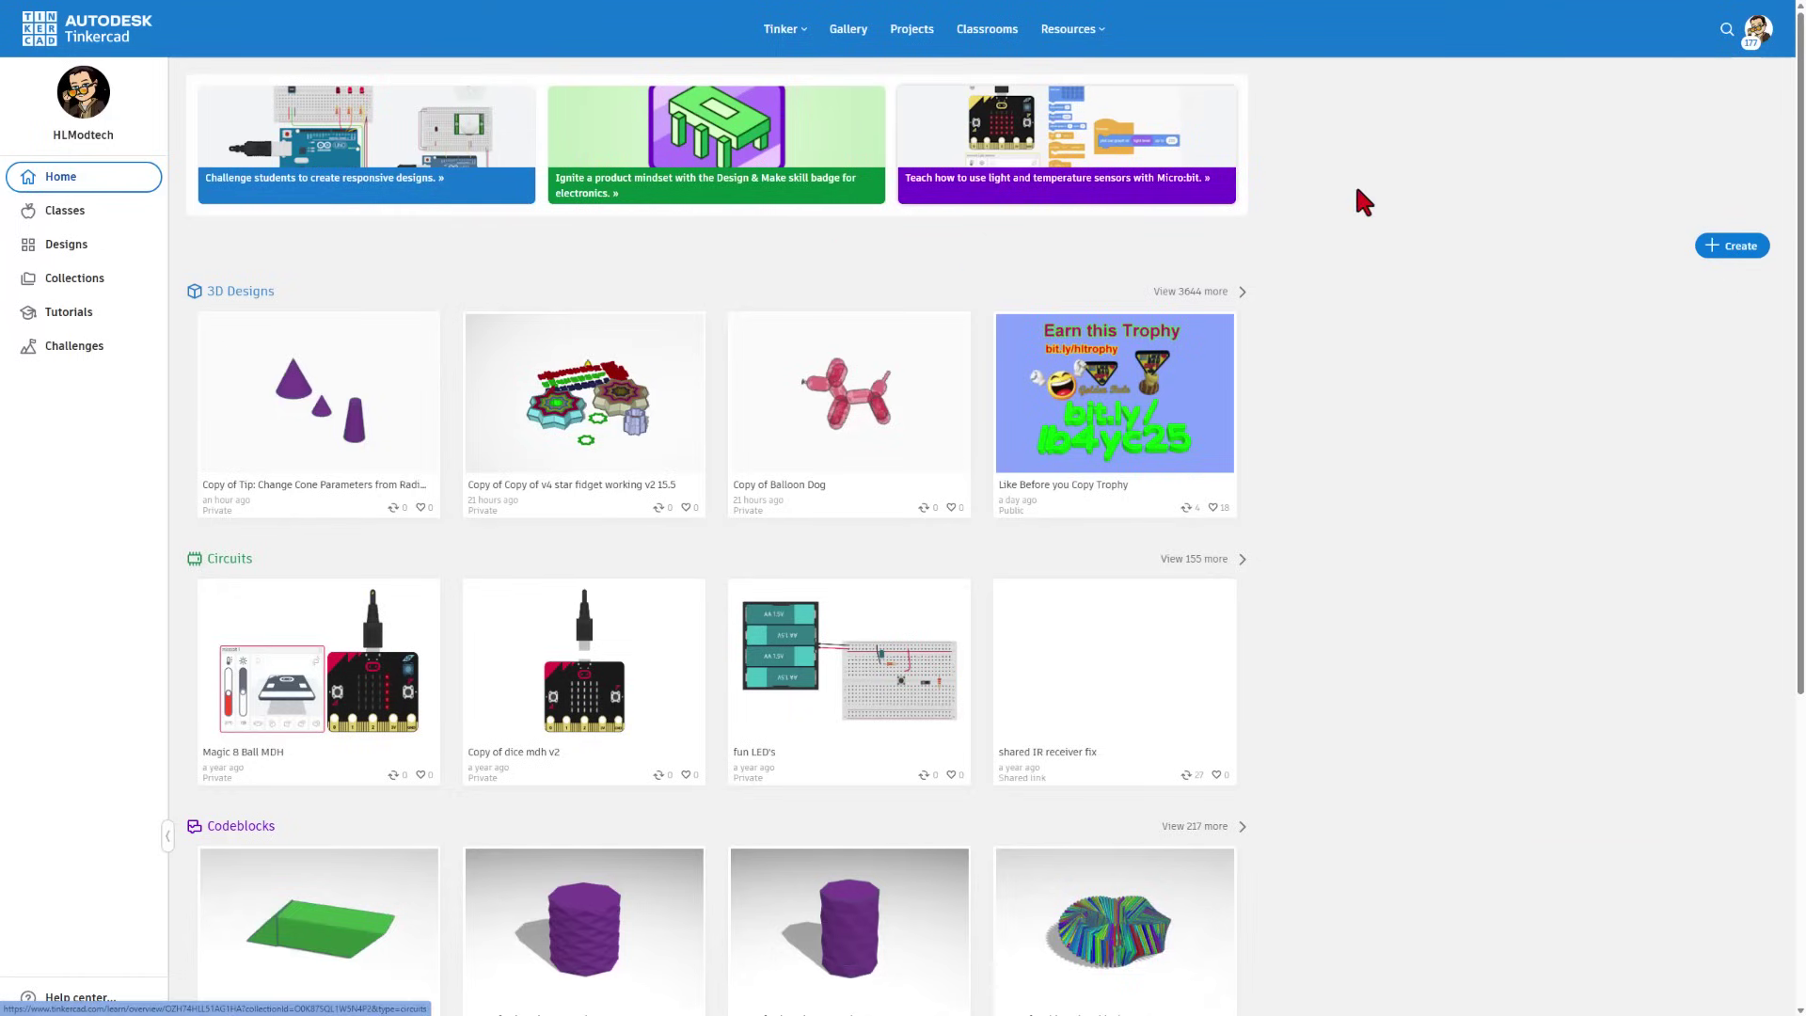
- Go to bit.ly/conehack to open the cone radius-to-diameter tip gallery page
{"action": "left_click", "coordinate": [1711, 249]}
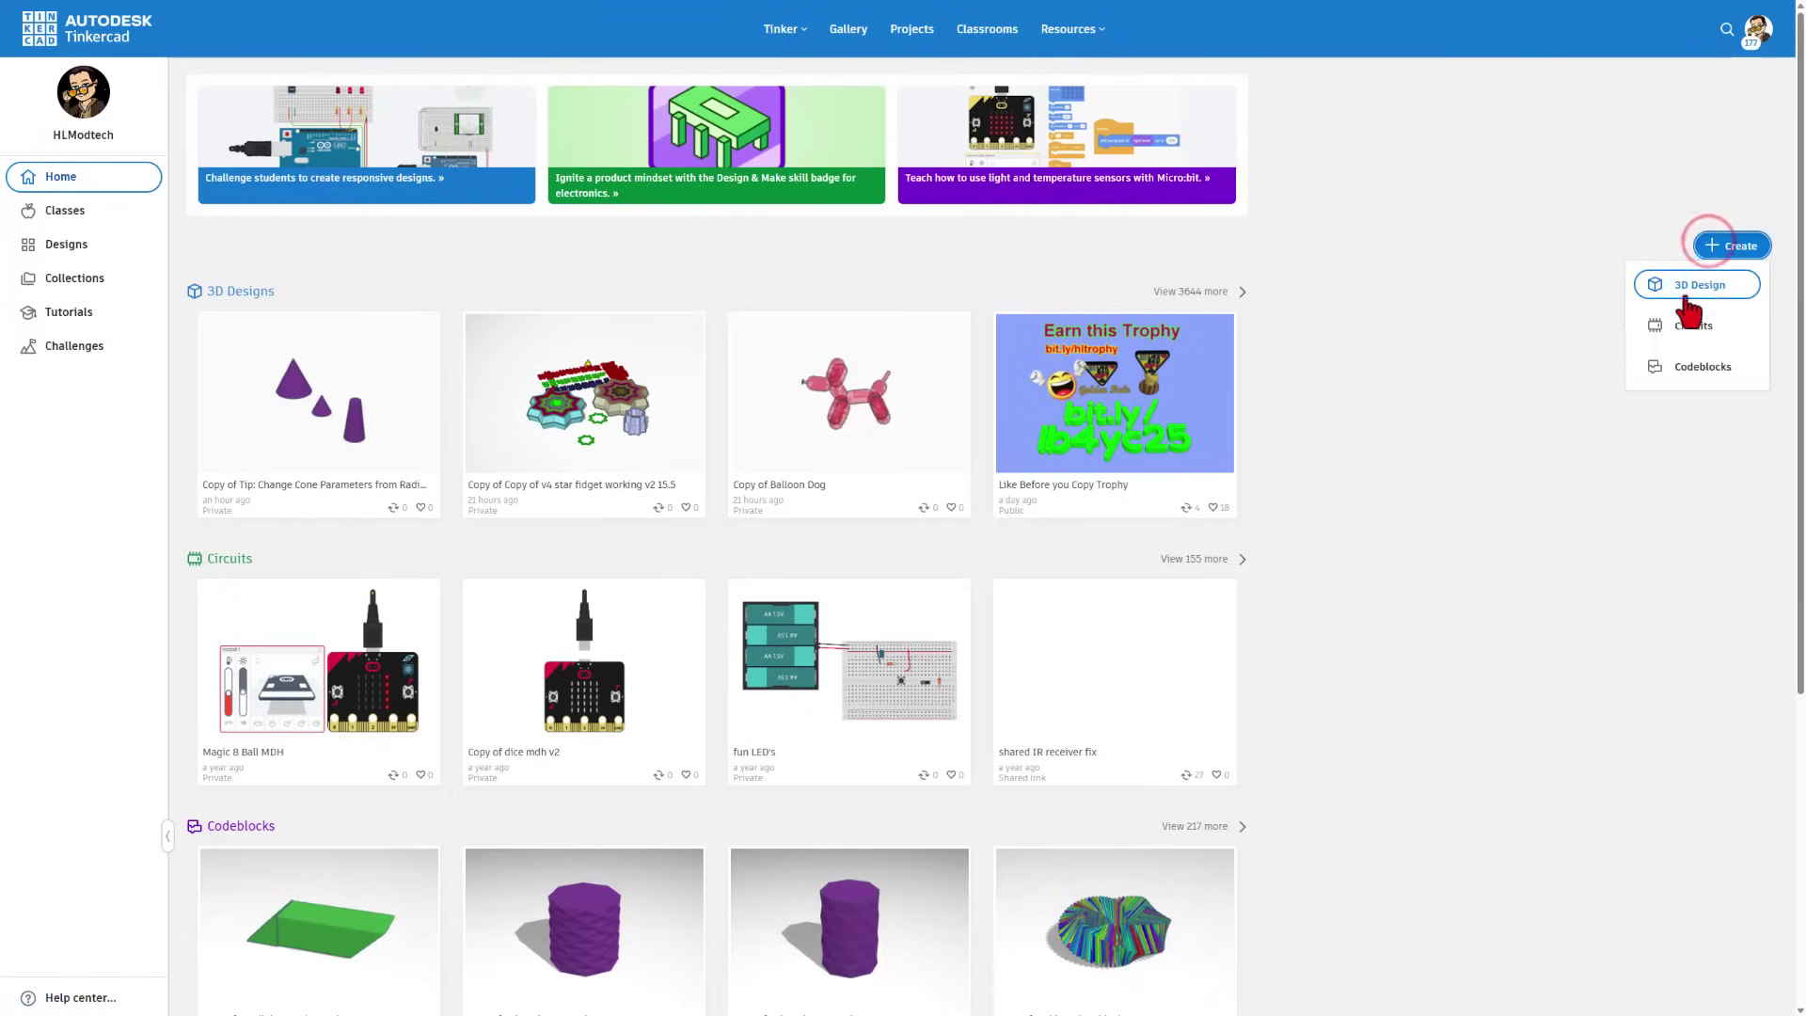
{"action": "left_click", "coordinate": [1494, 257]}
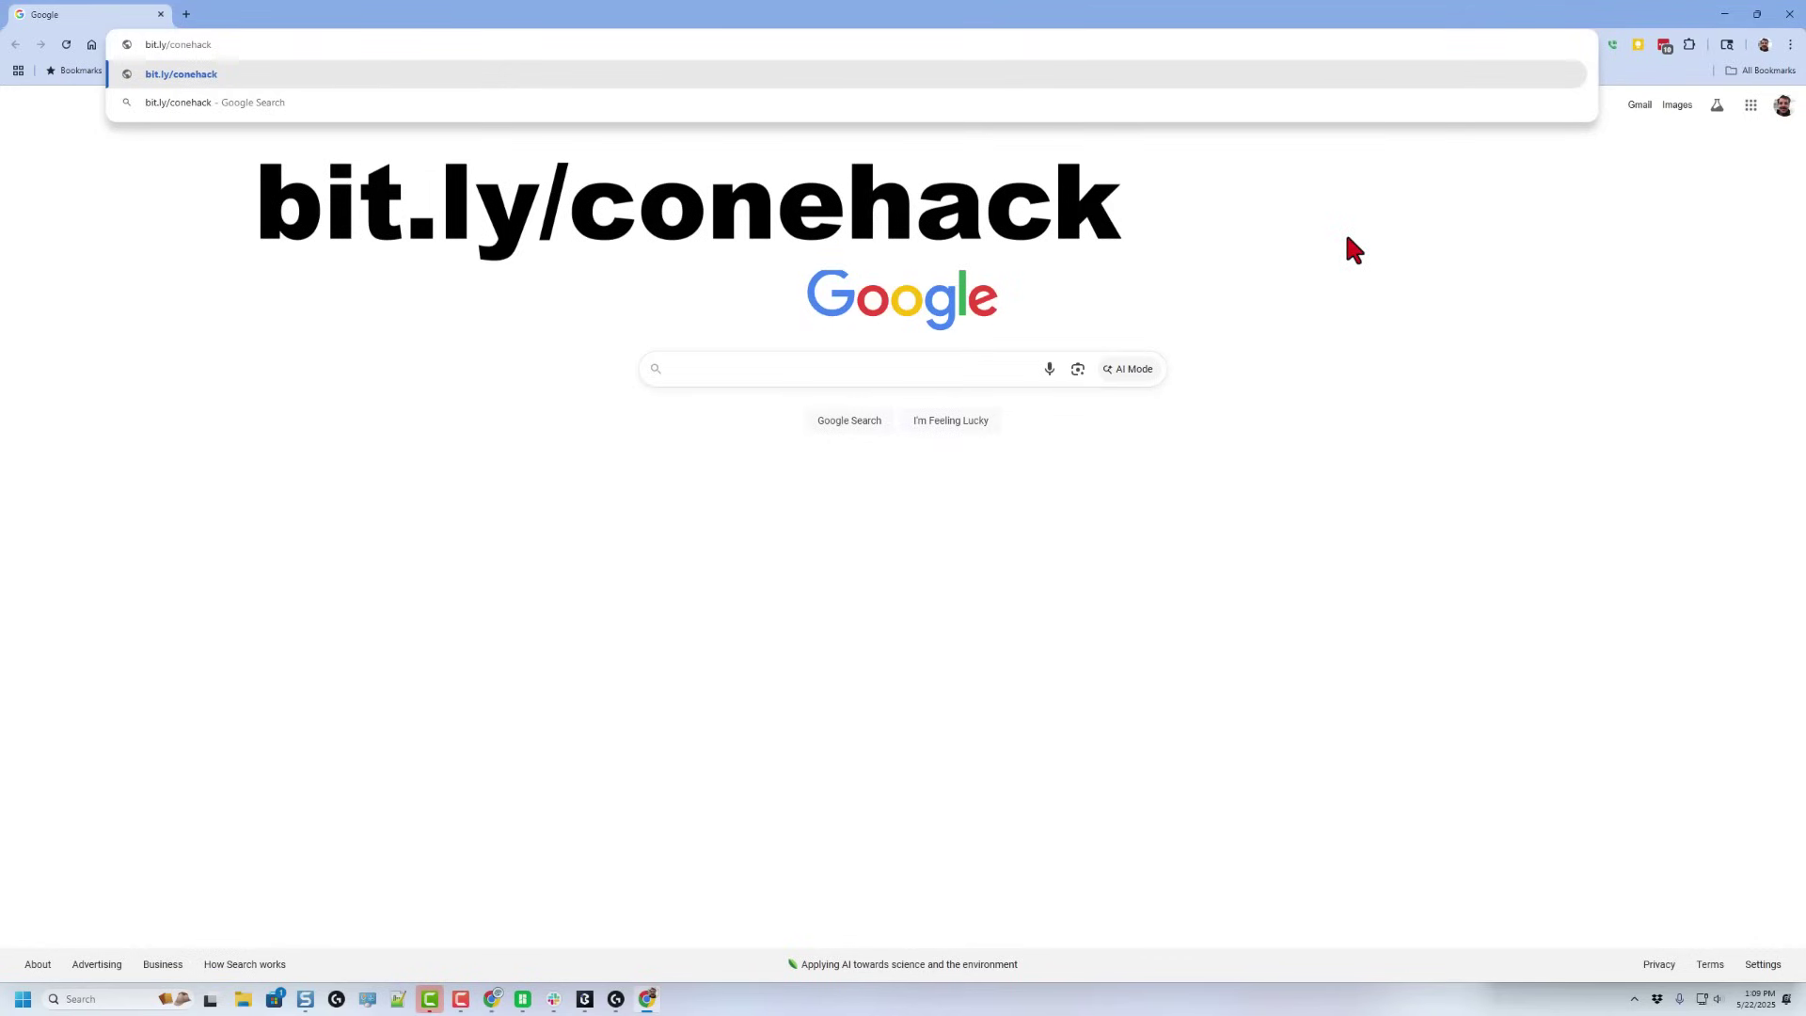
{"action": "key", "text": "Return"}
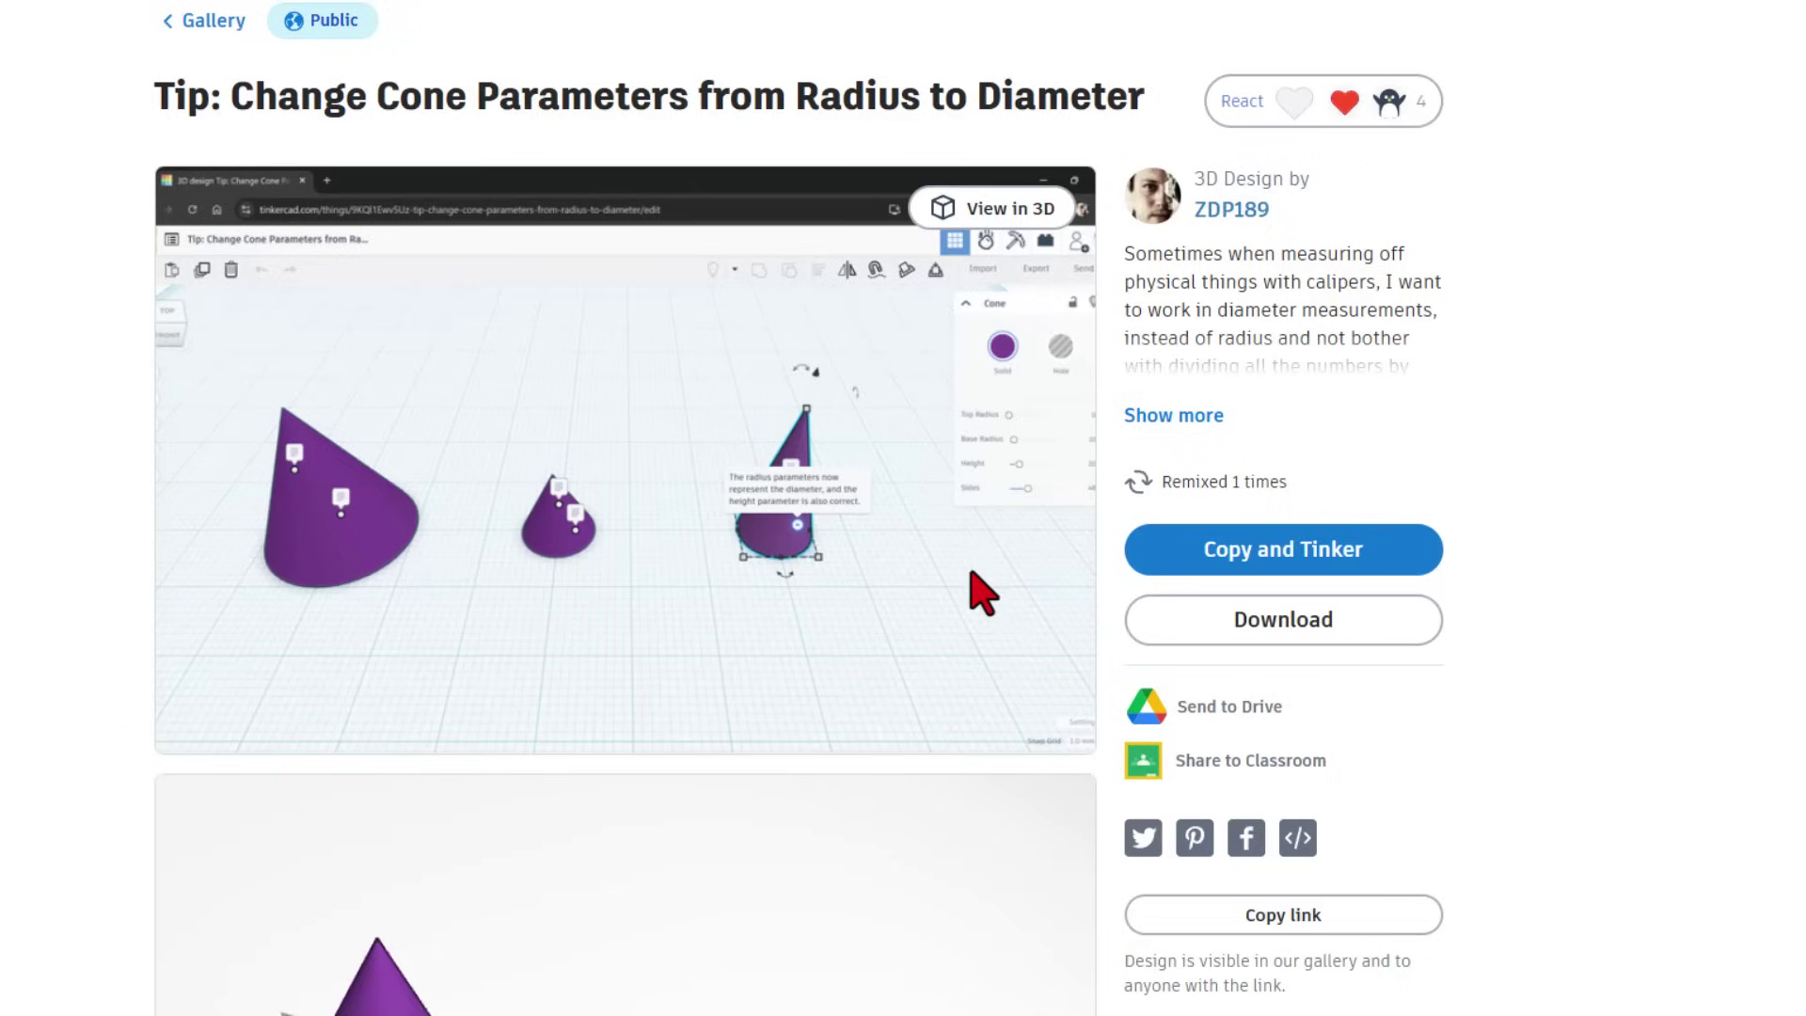
- Expand the tip's description, give it an Awesome A+ reaction, and copy it to tinker
{"action": "left_click", "coordinate": [1171, 415]}
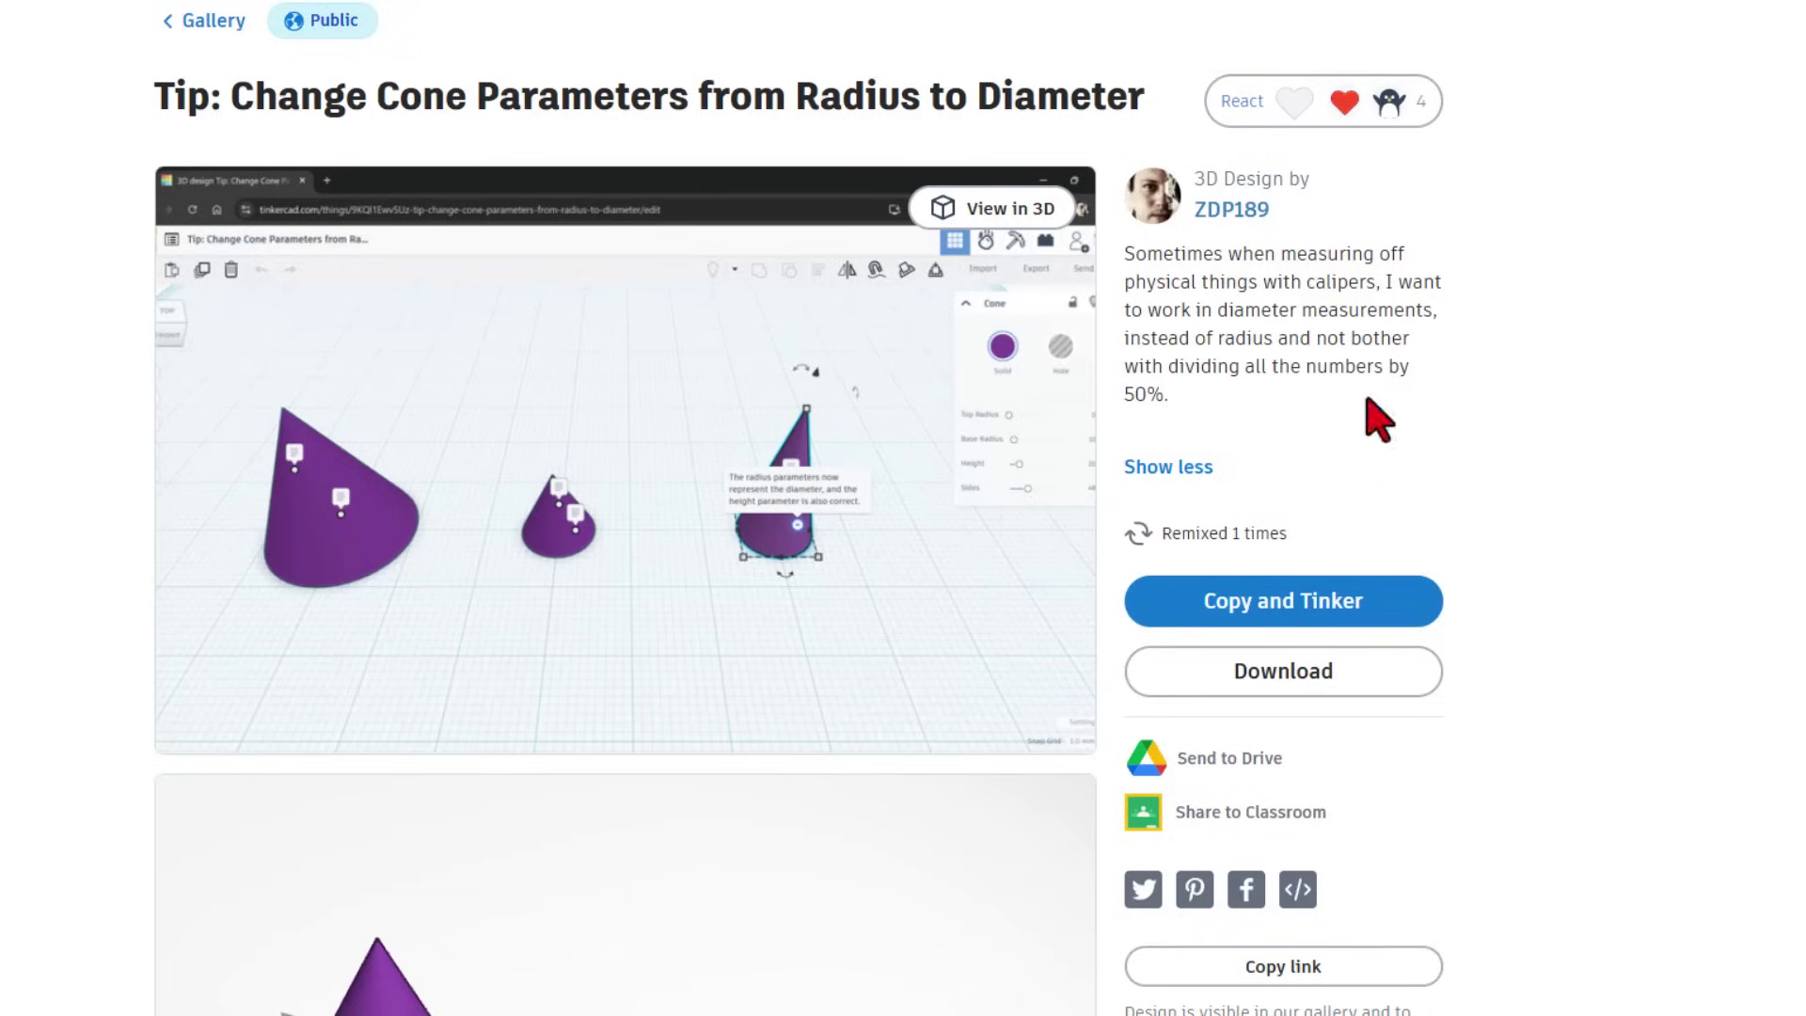
{"action": "mouse_move", "coordinate": [1356, 118]}
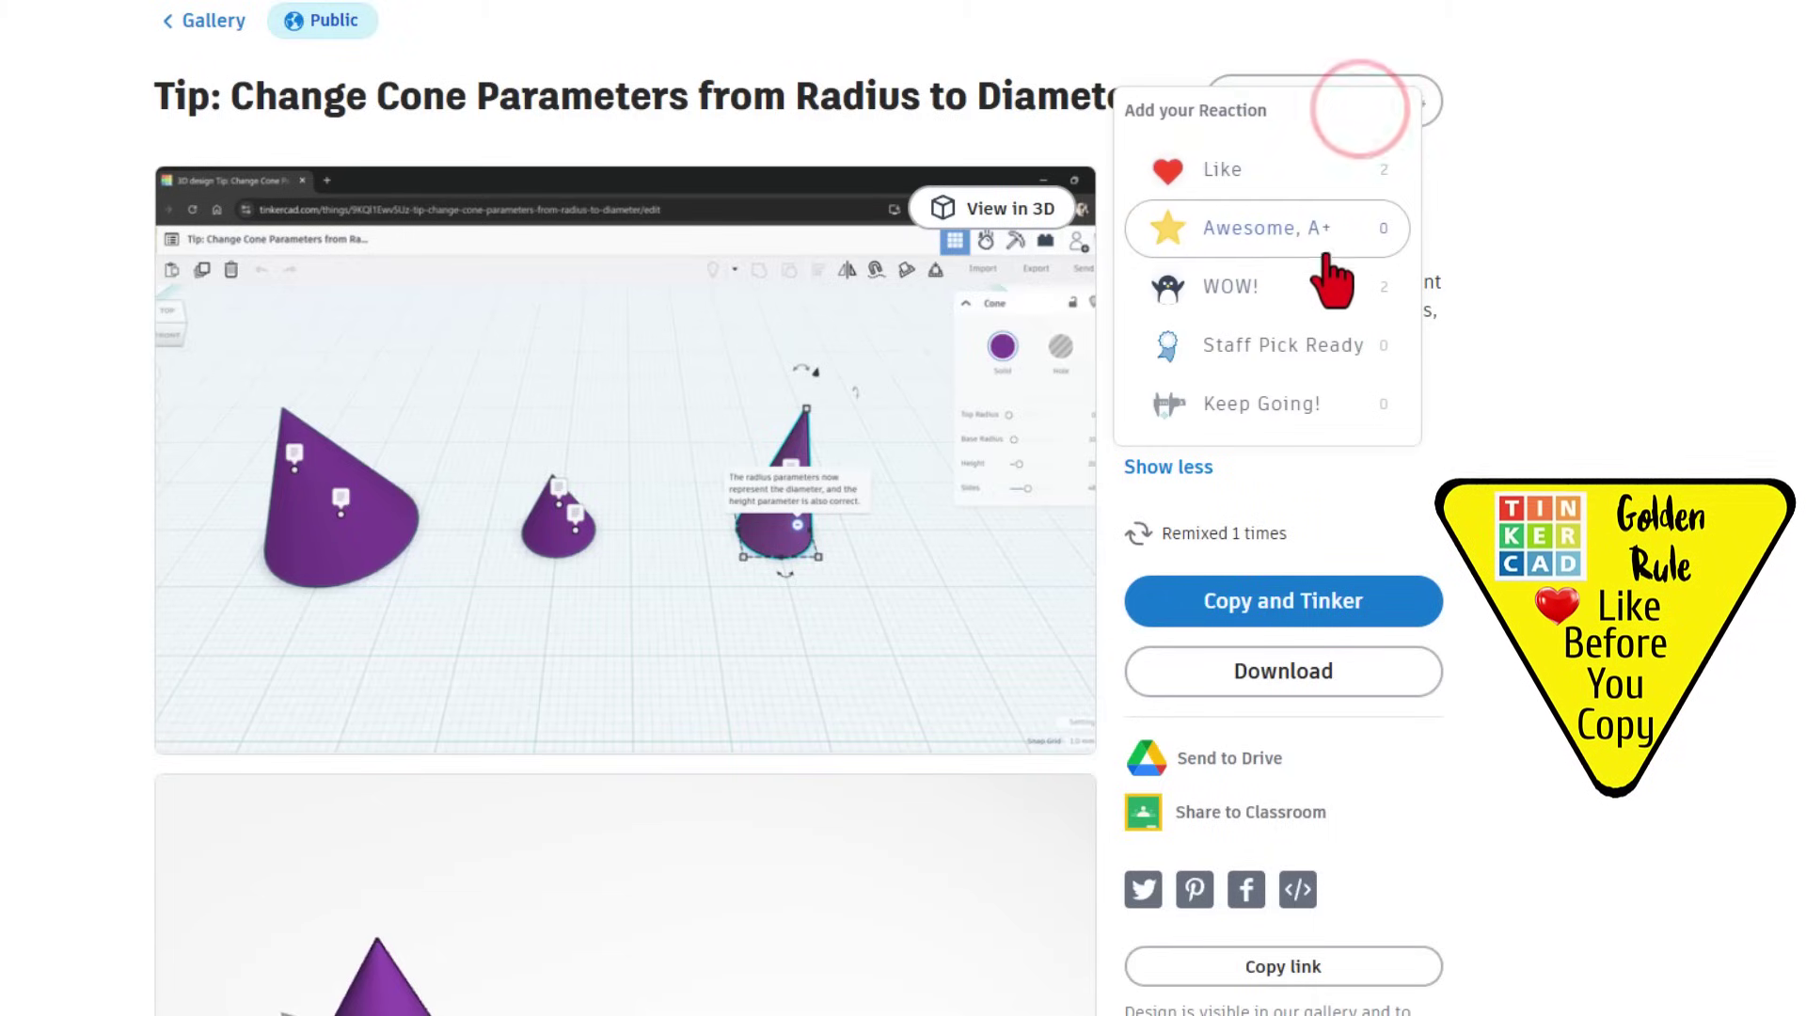
{"action": "left_click", "coordinate": [1297, 235]}
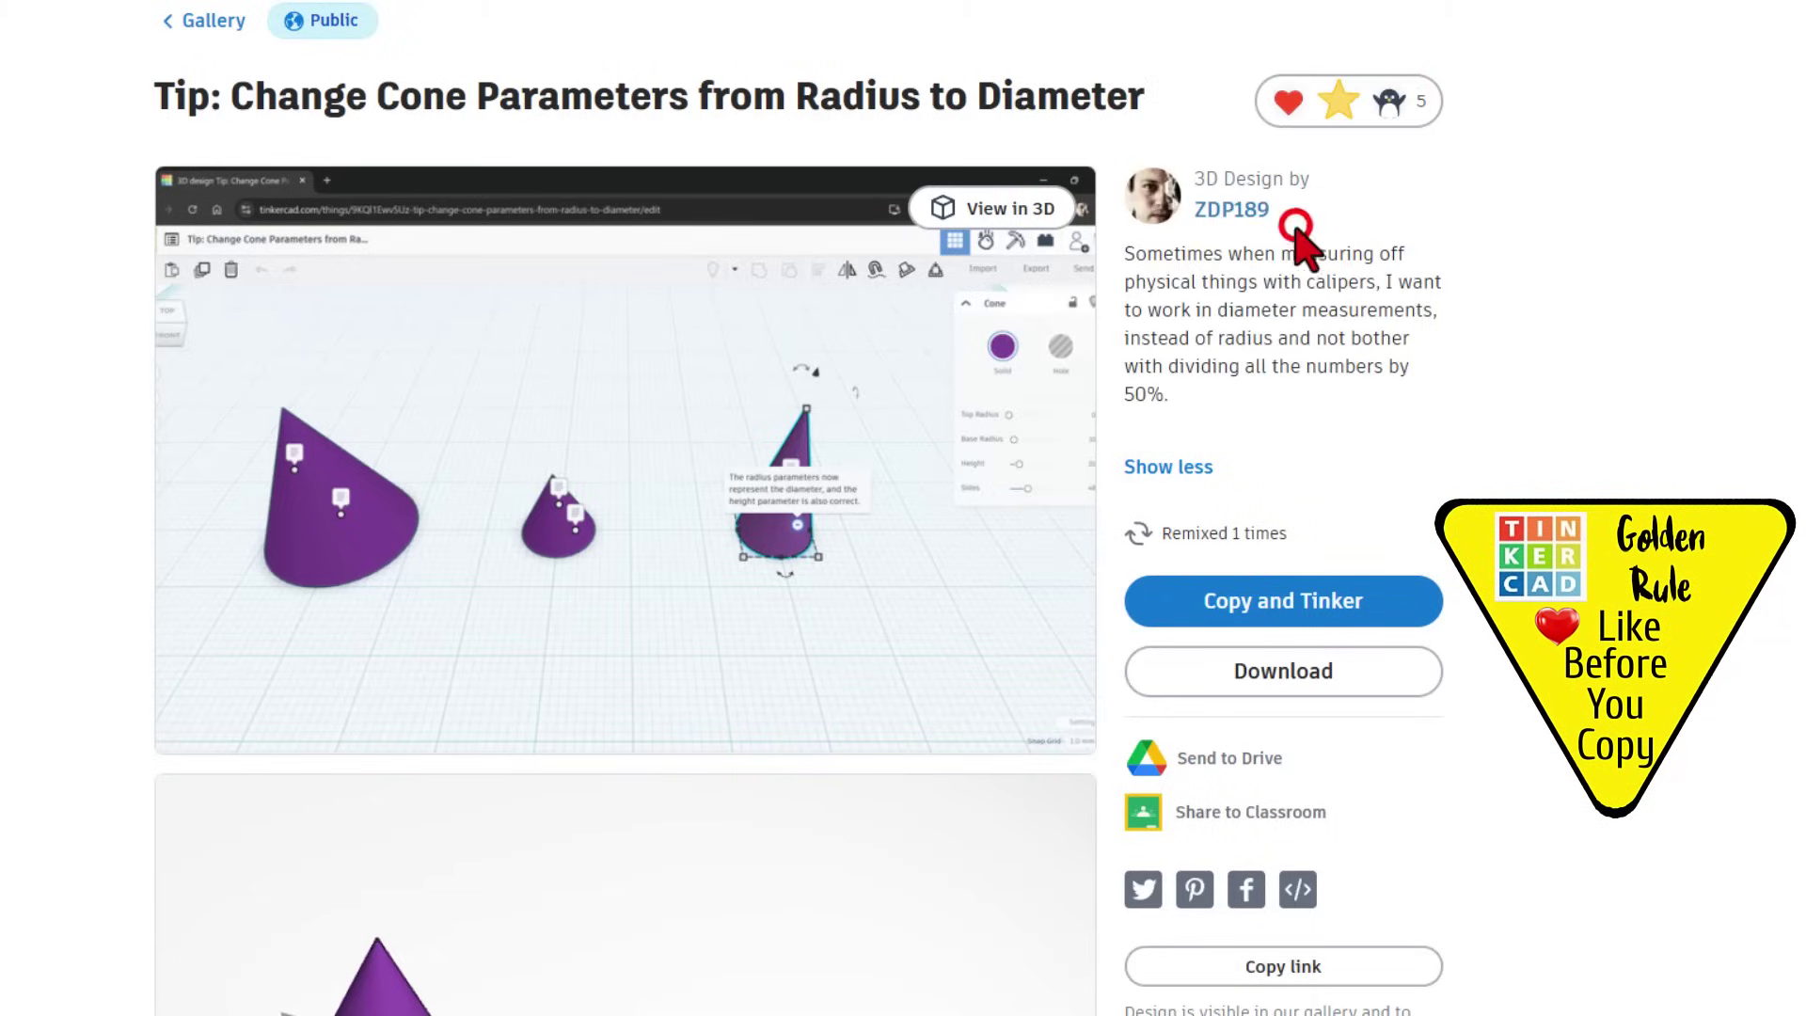
{"action": "left_click", "coordinate": [1281, 609]}
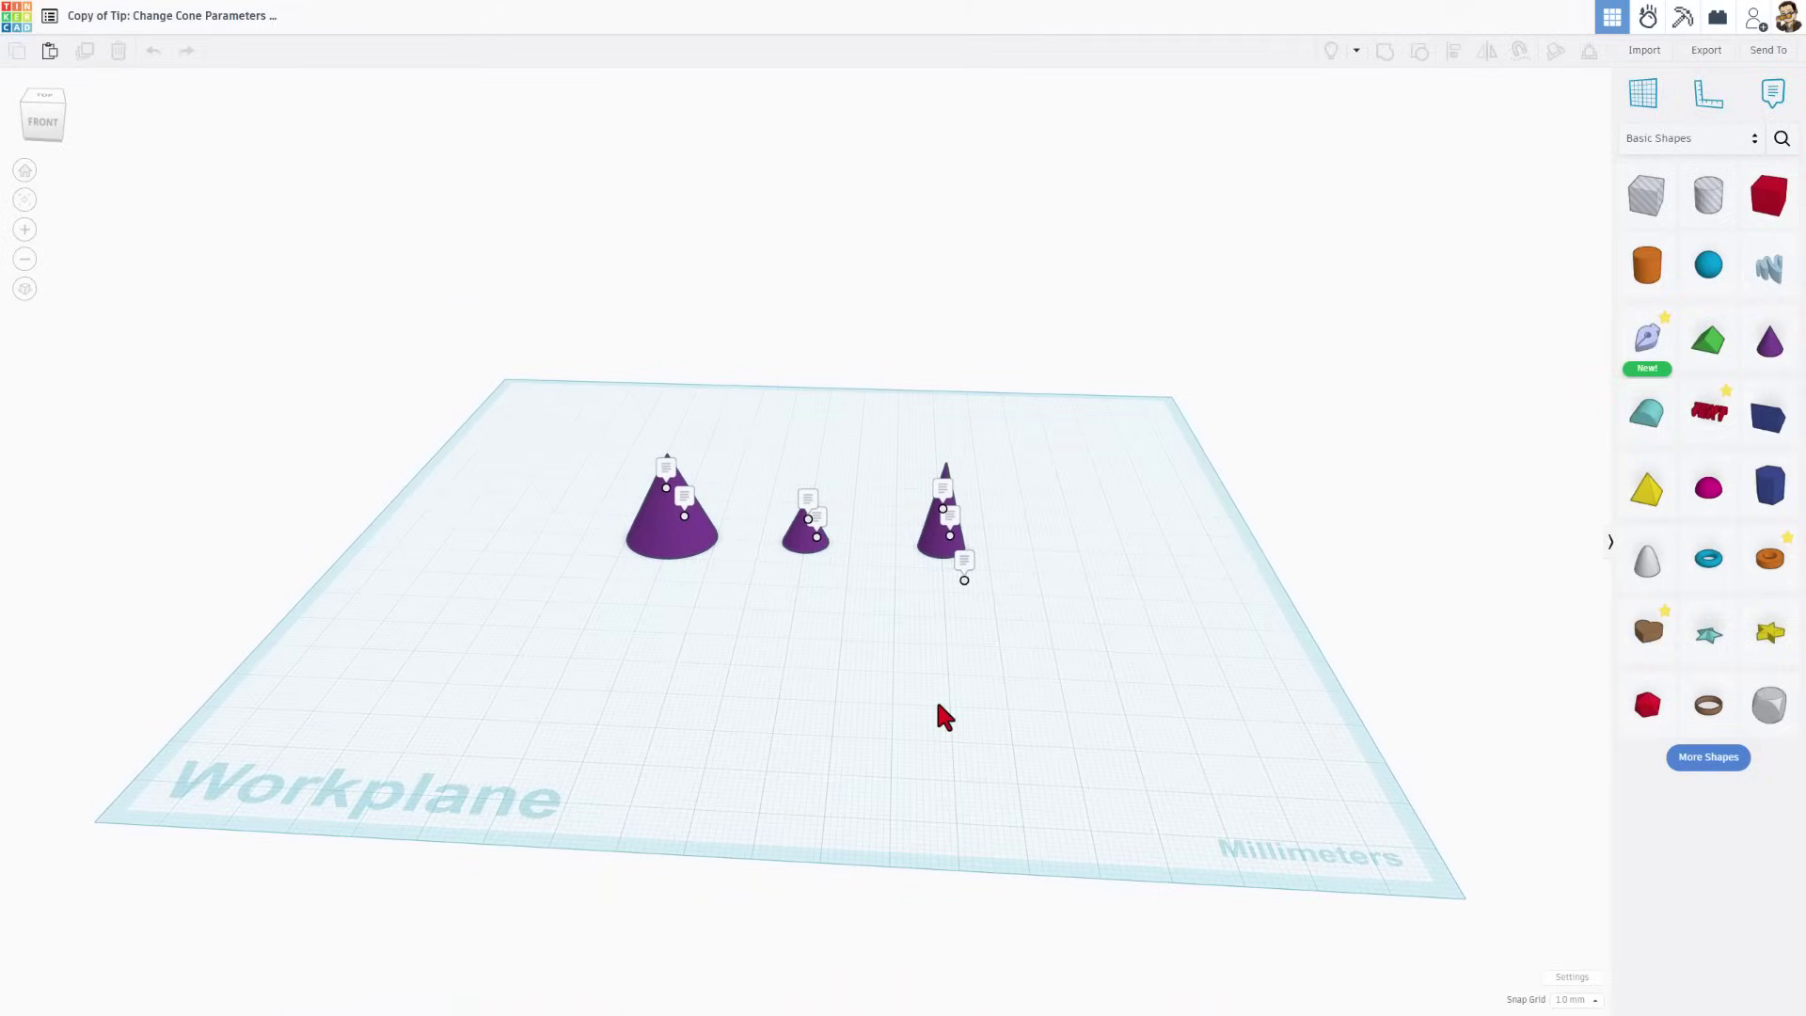
- Add a new cone left of the originals and cut its sides to 3, making a pyramid
{"action": "right_click_drag", "start_coordinate": [921, 658], "coordinate": [979, 697]}
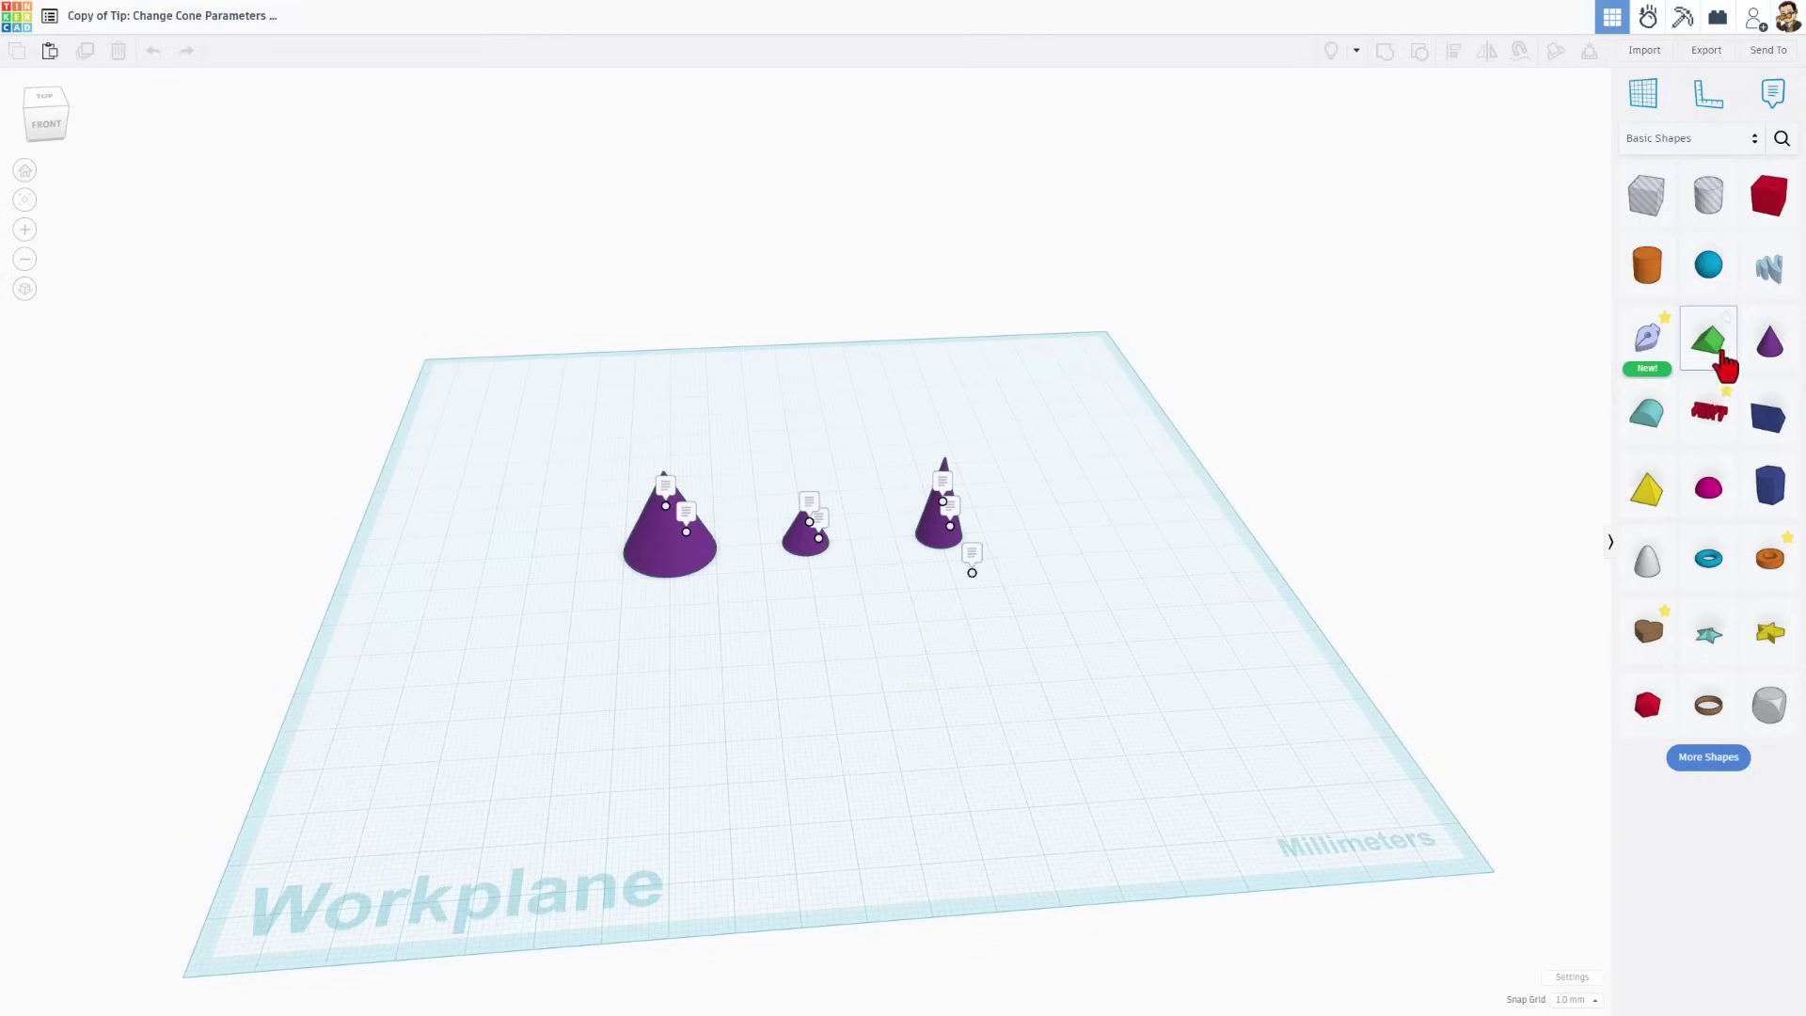
{"action": "left_click_drag", "start_coordinate": [1767, 342], "coordinate": [516, 577]}
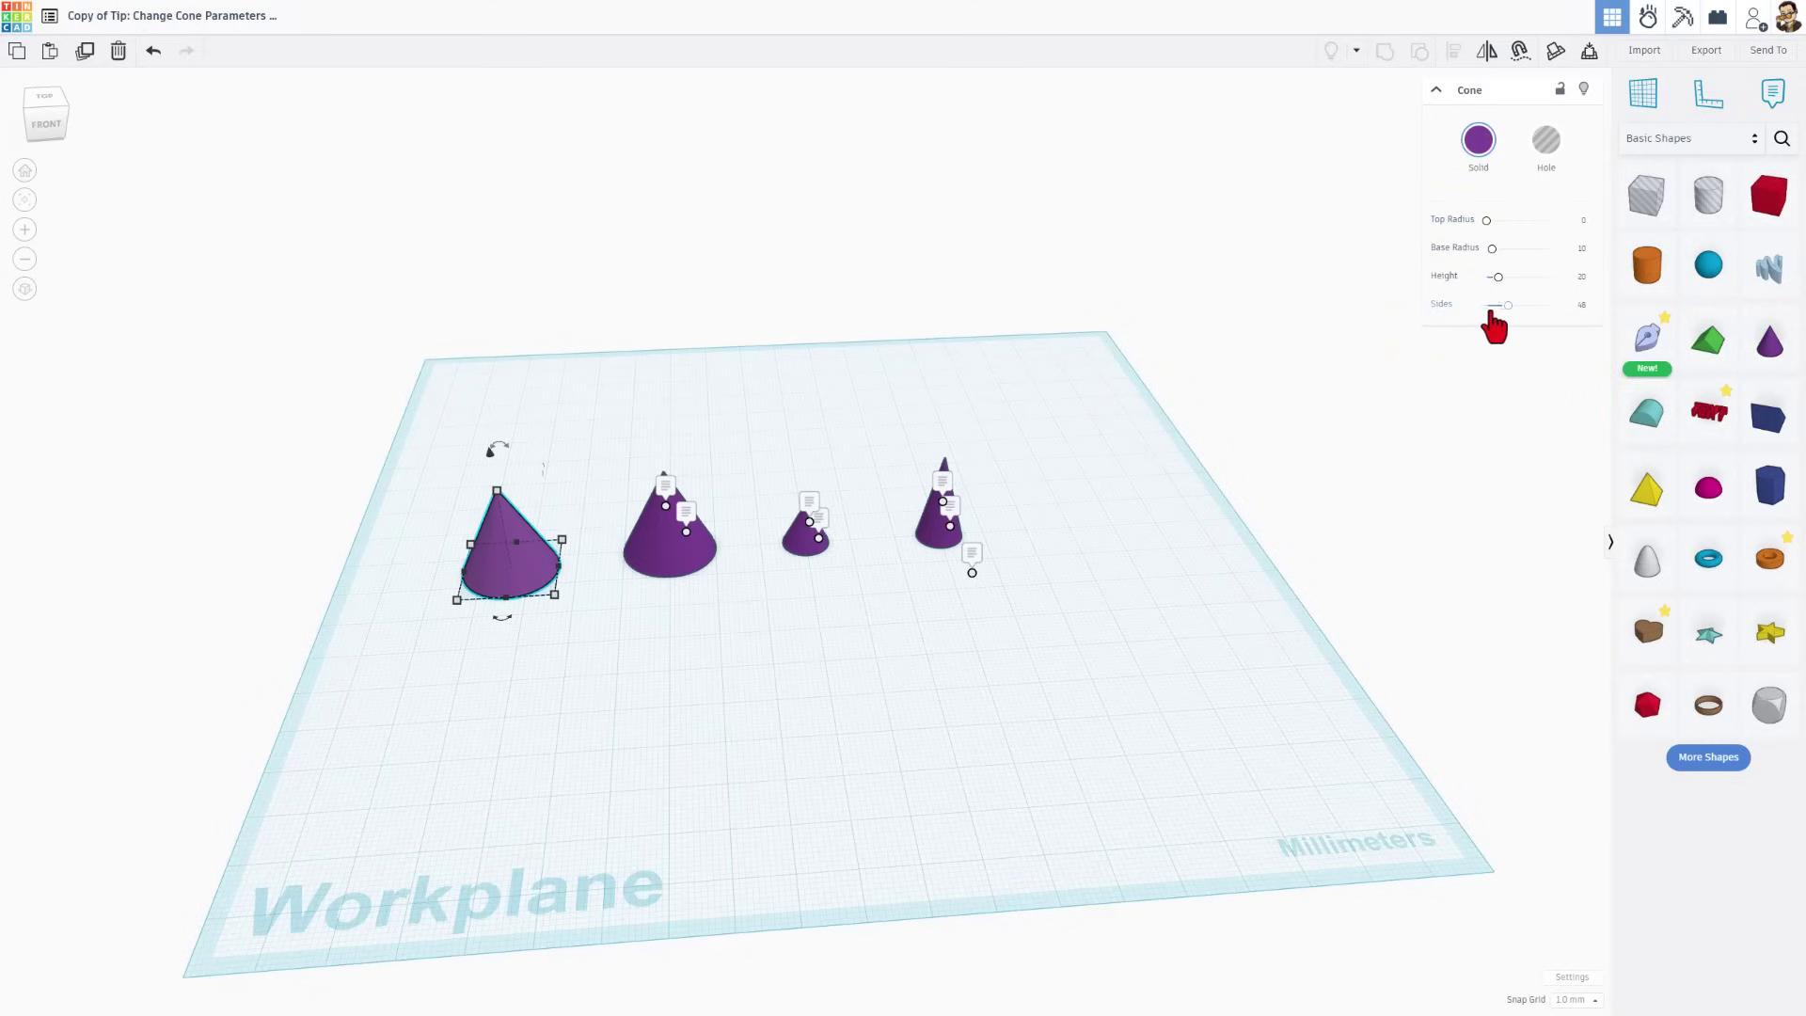
{"action": "left_click_drag", "start_coordinate": [1509, 306], "coordinate": [1460, 327]}
- Tilt the workplane to inspect the pyramid, then select the largest original cone
{"action": "left_click", "coordinate": [499, 653]}
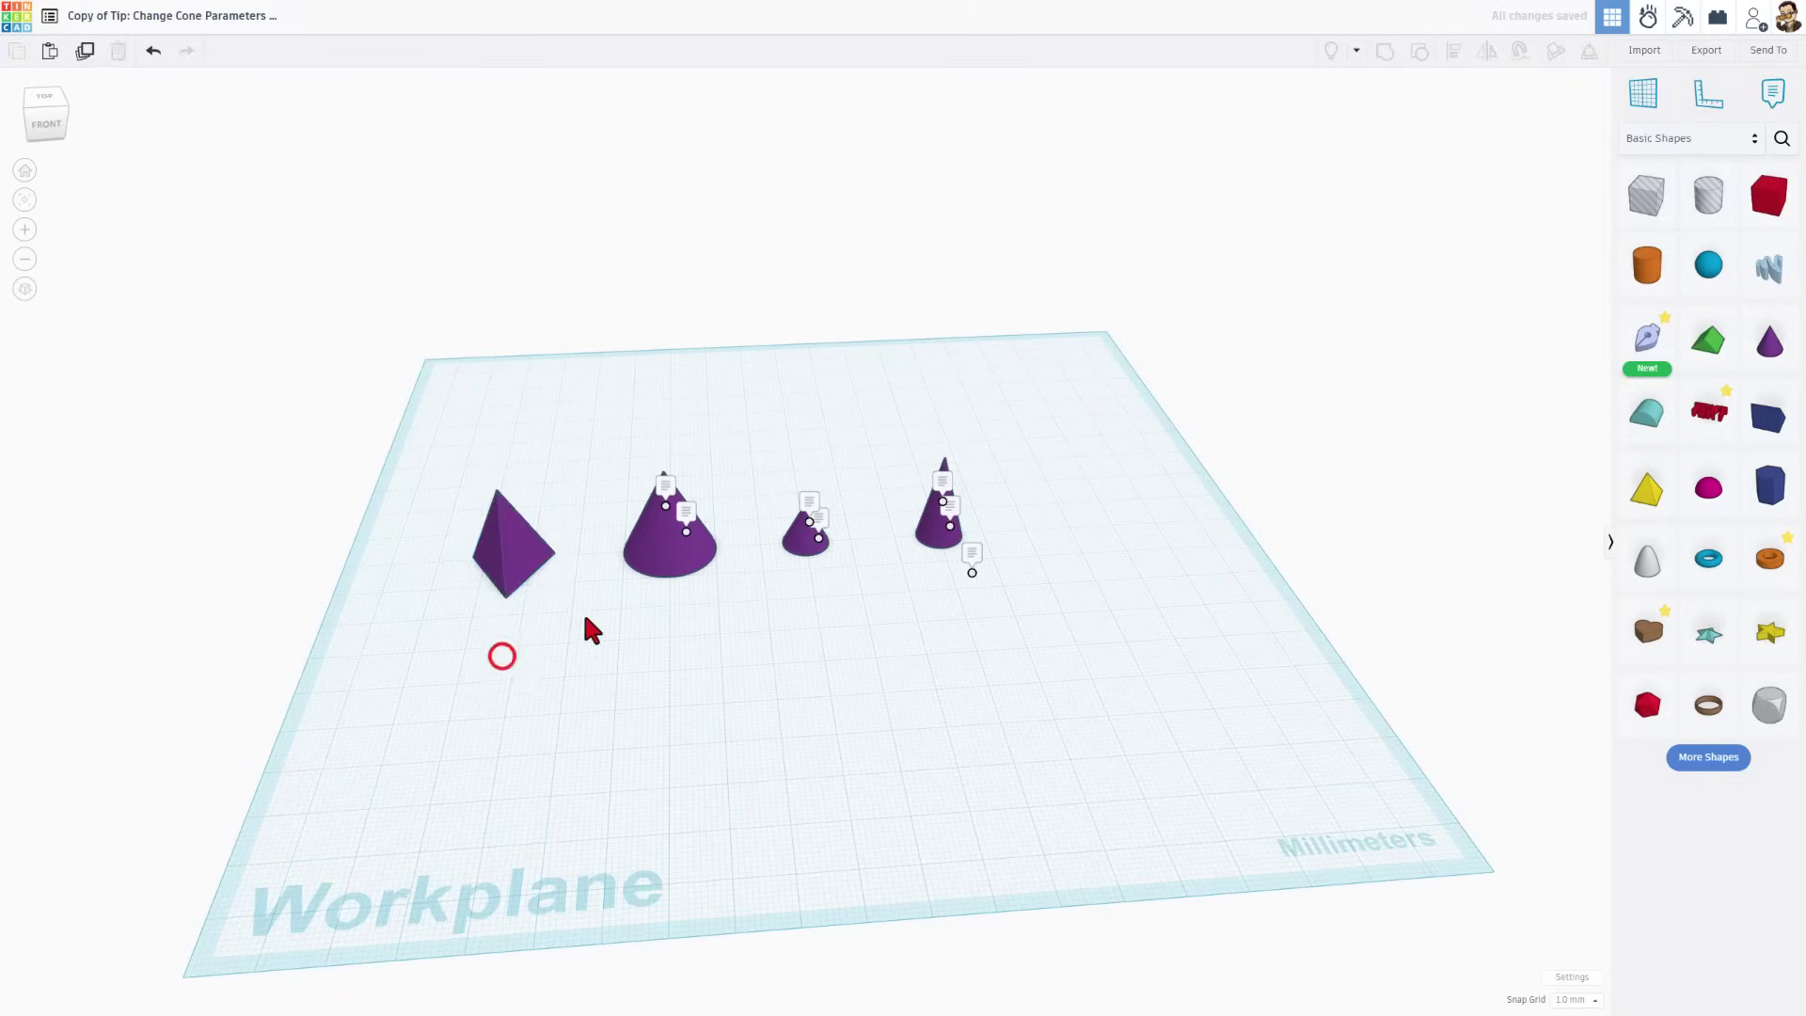
{"action": "right_click_drag", "start_coordinate": [584, 630], "coordinate": [655, 633]}
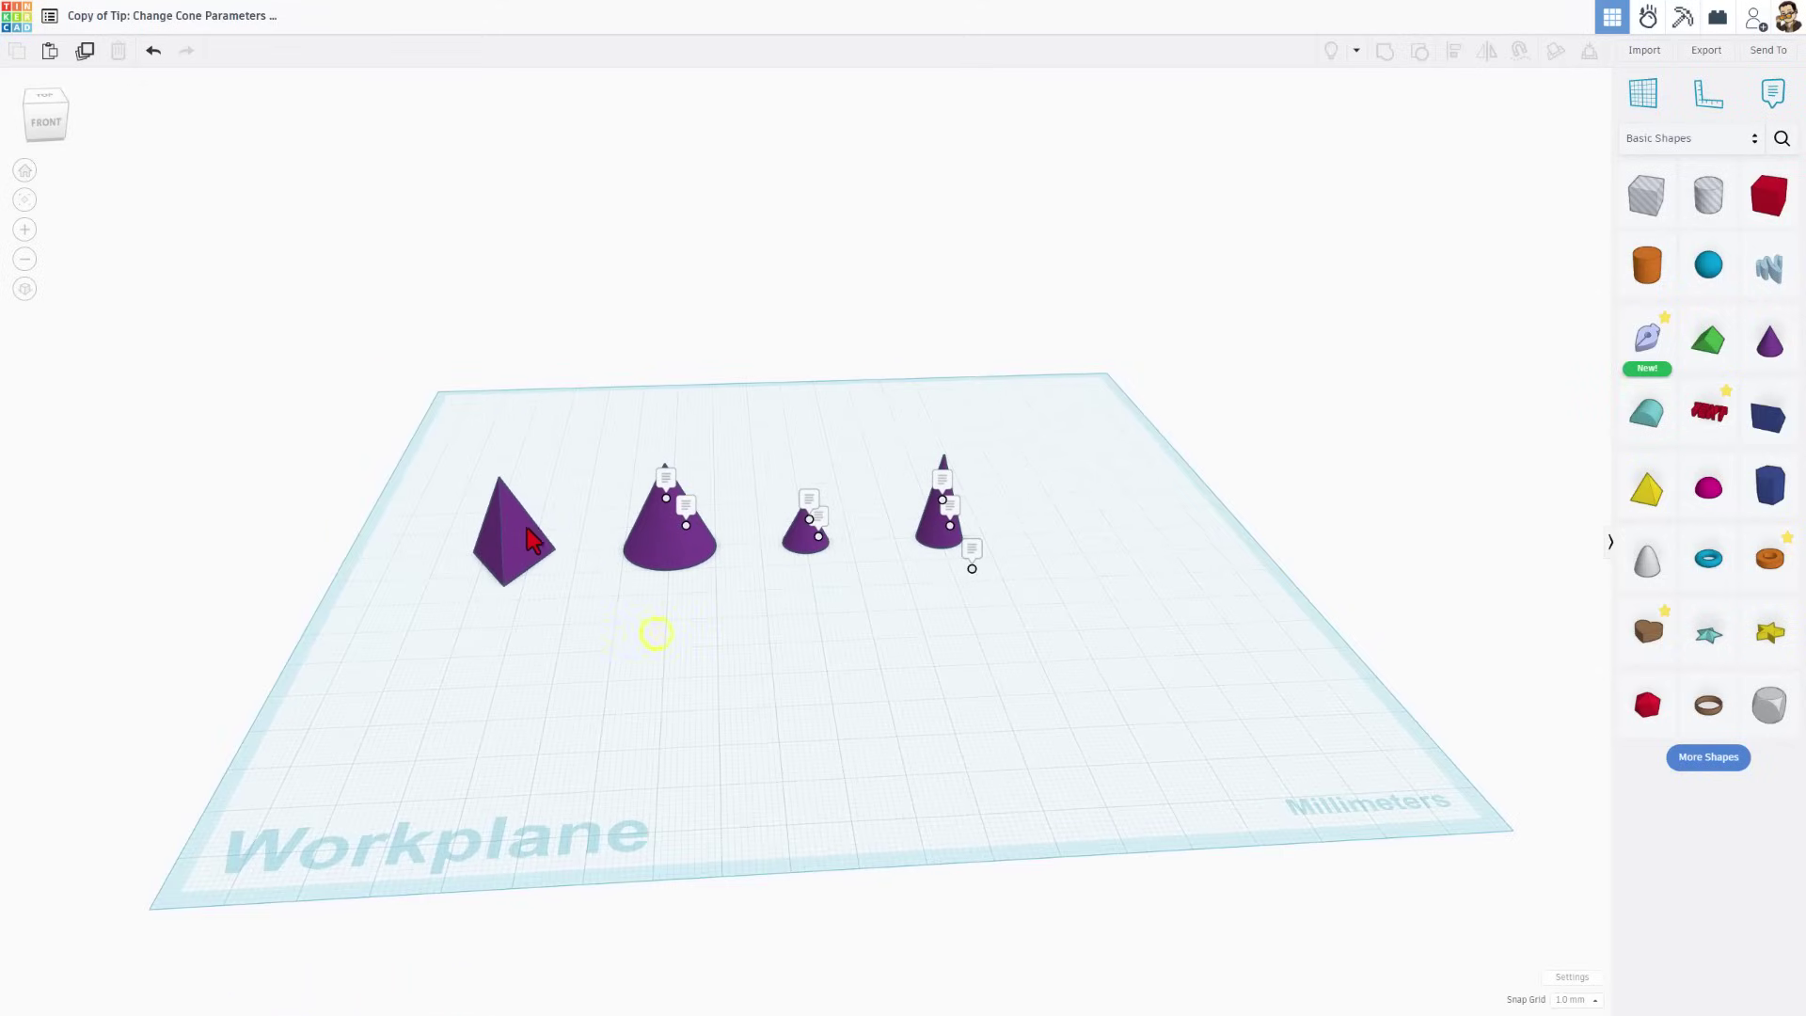
{"action": "left_click", "coordinate": [527, 540]}
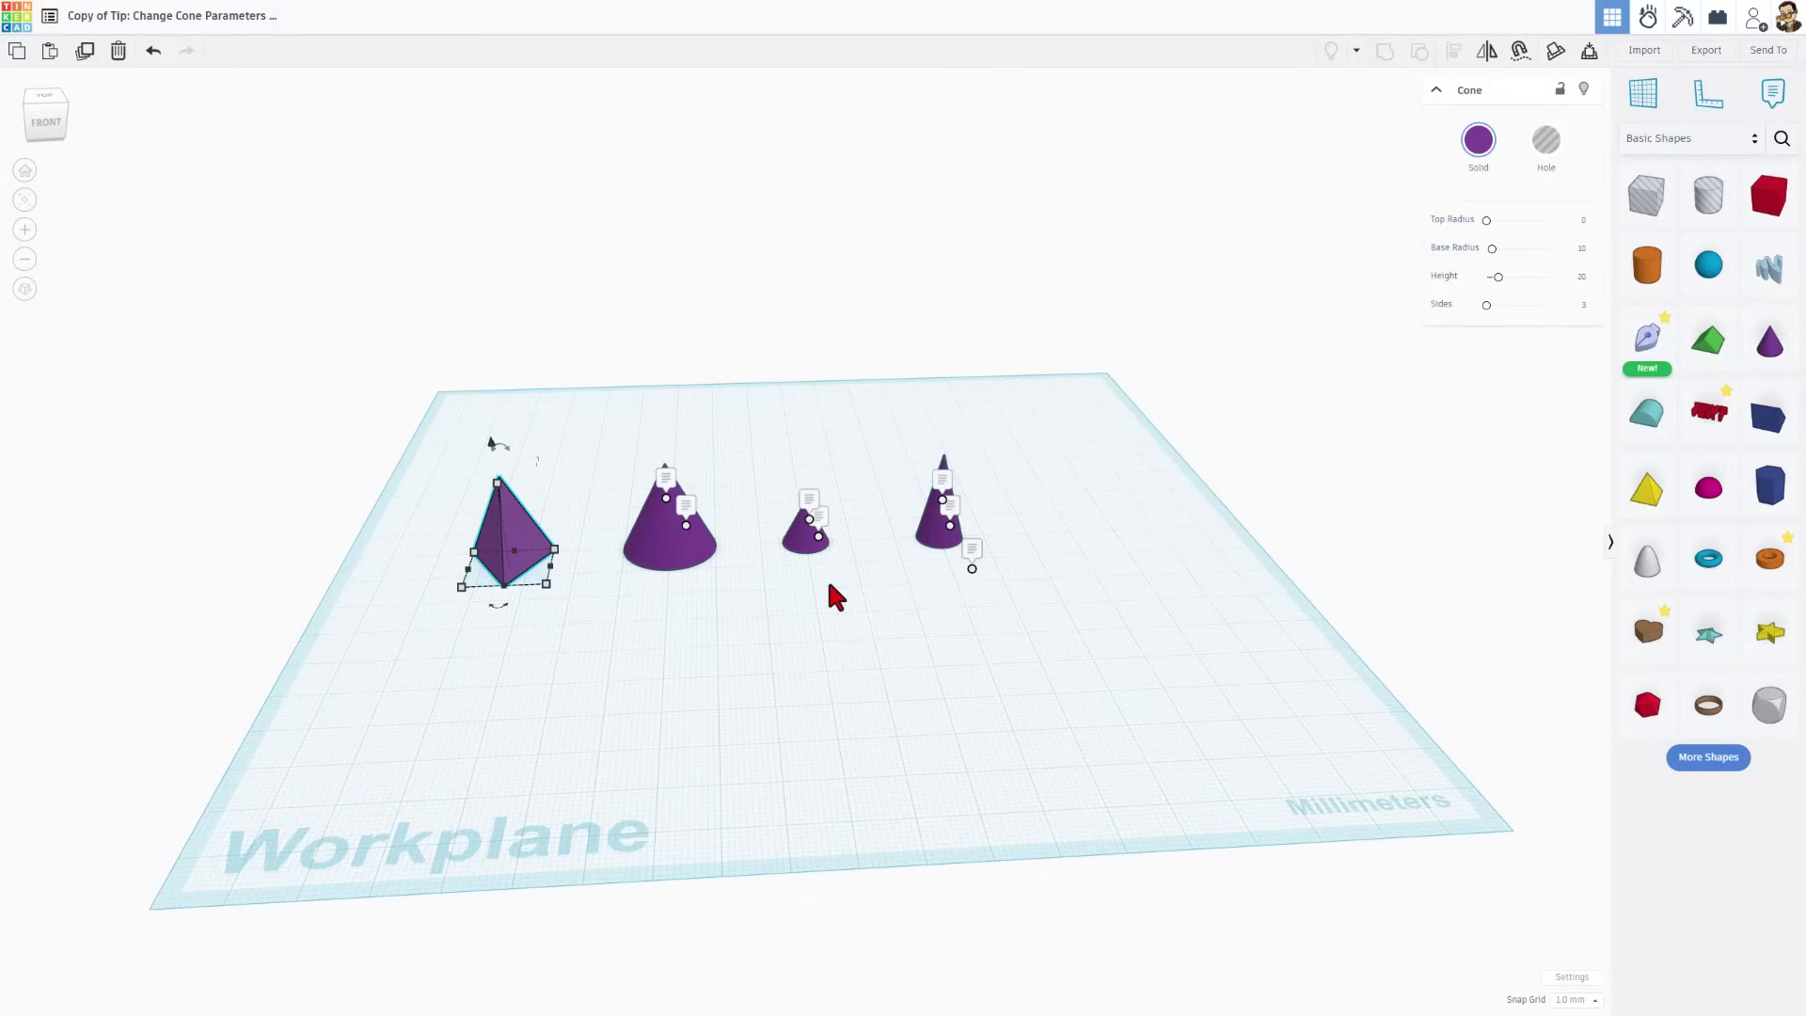
{"action": "left_click", "coordinate": [911, 618]}
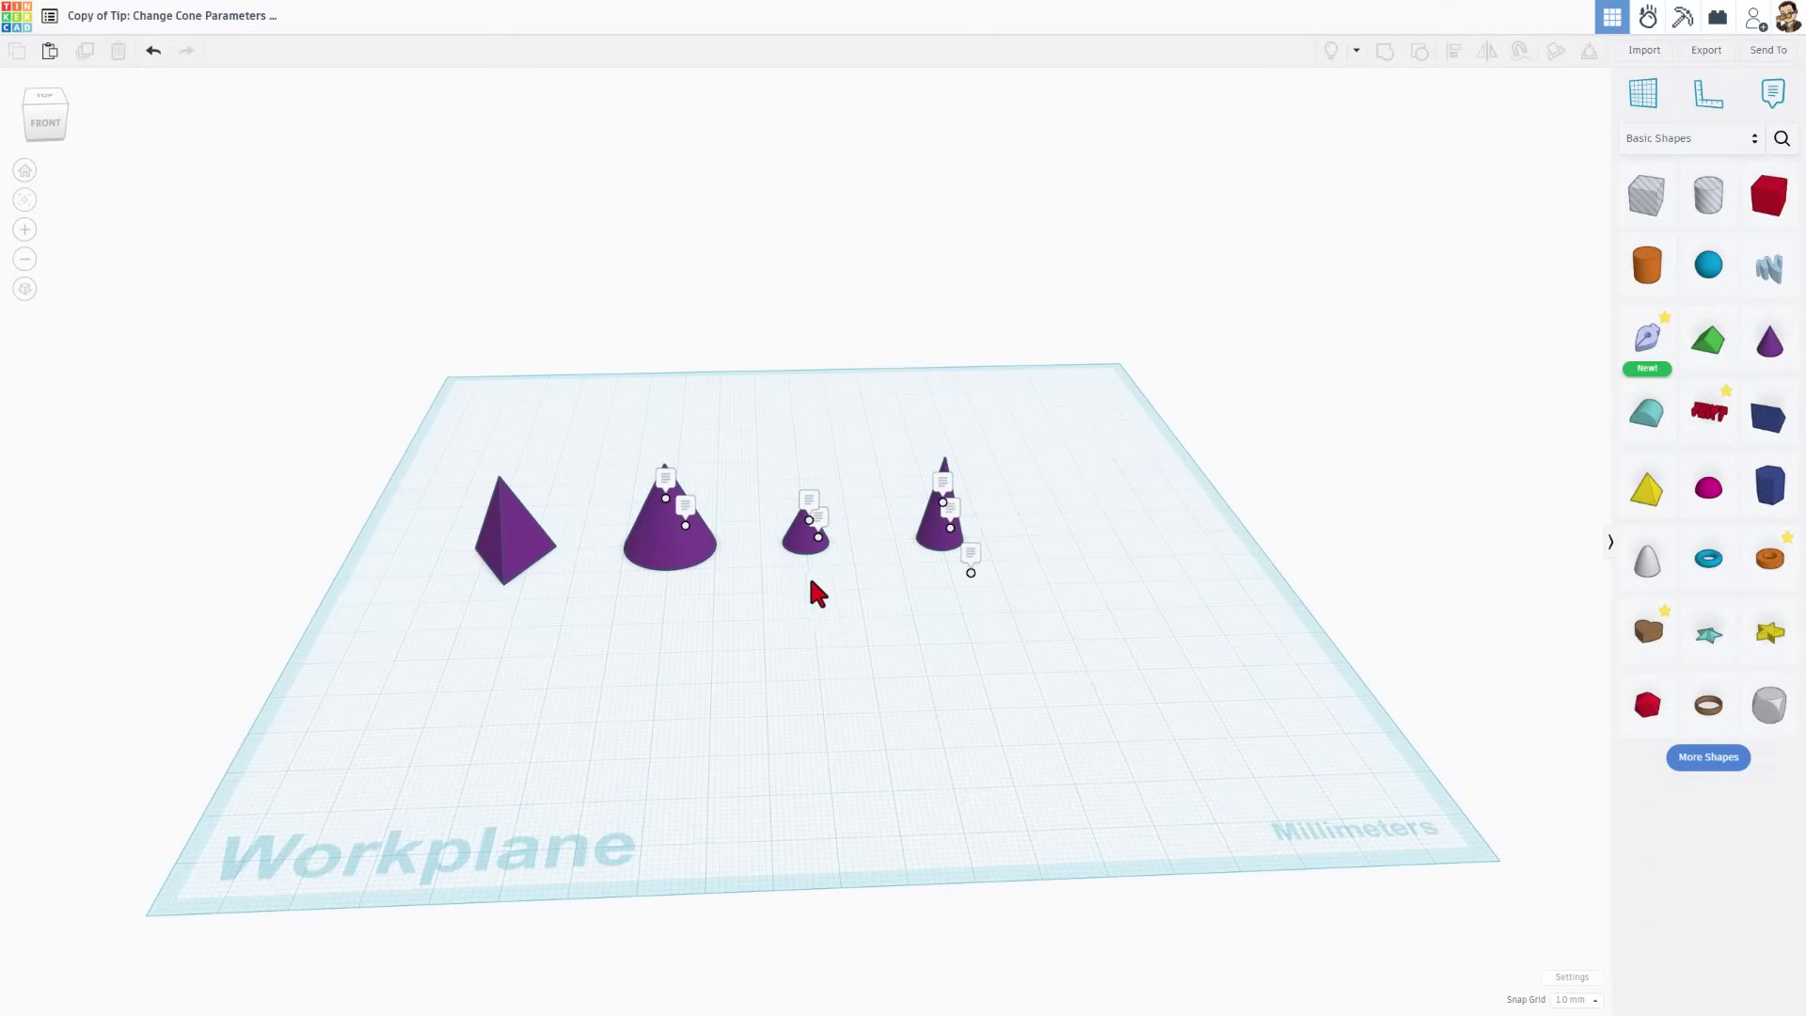
{"action": "left_click", "coordinate": [676, 562]}
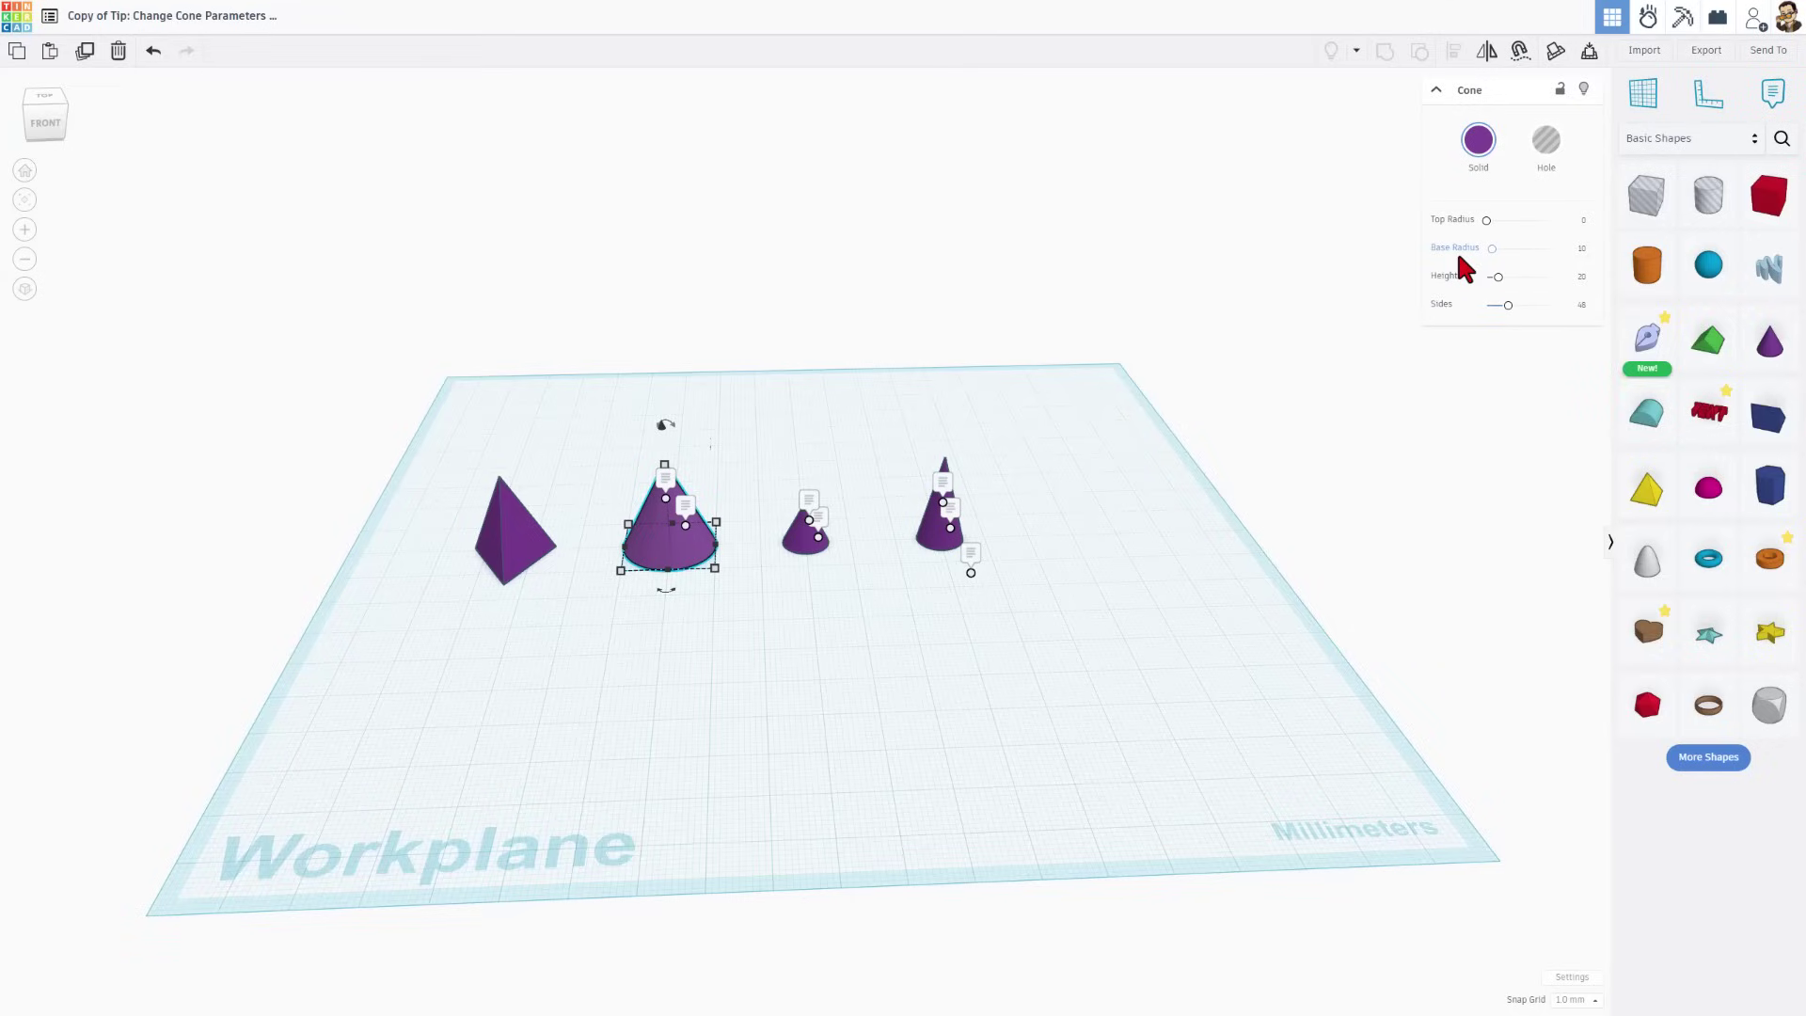
- Place another cone in front of the originals while reading the tip notes on the large and small cones
{"action": "left_click", "coordinate": [729, 726]}
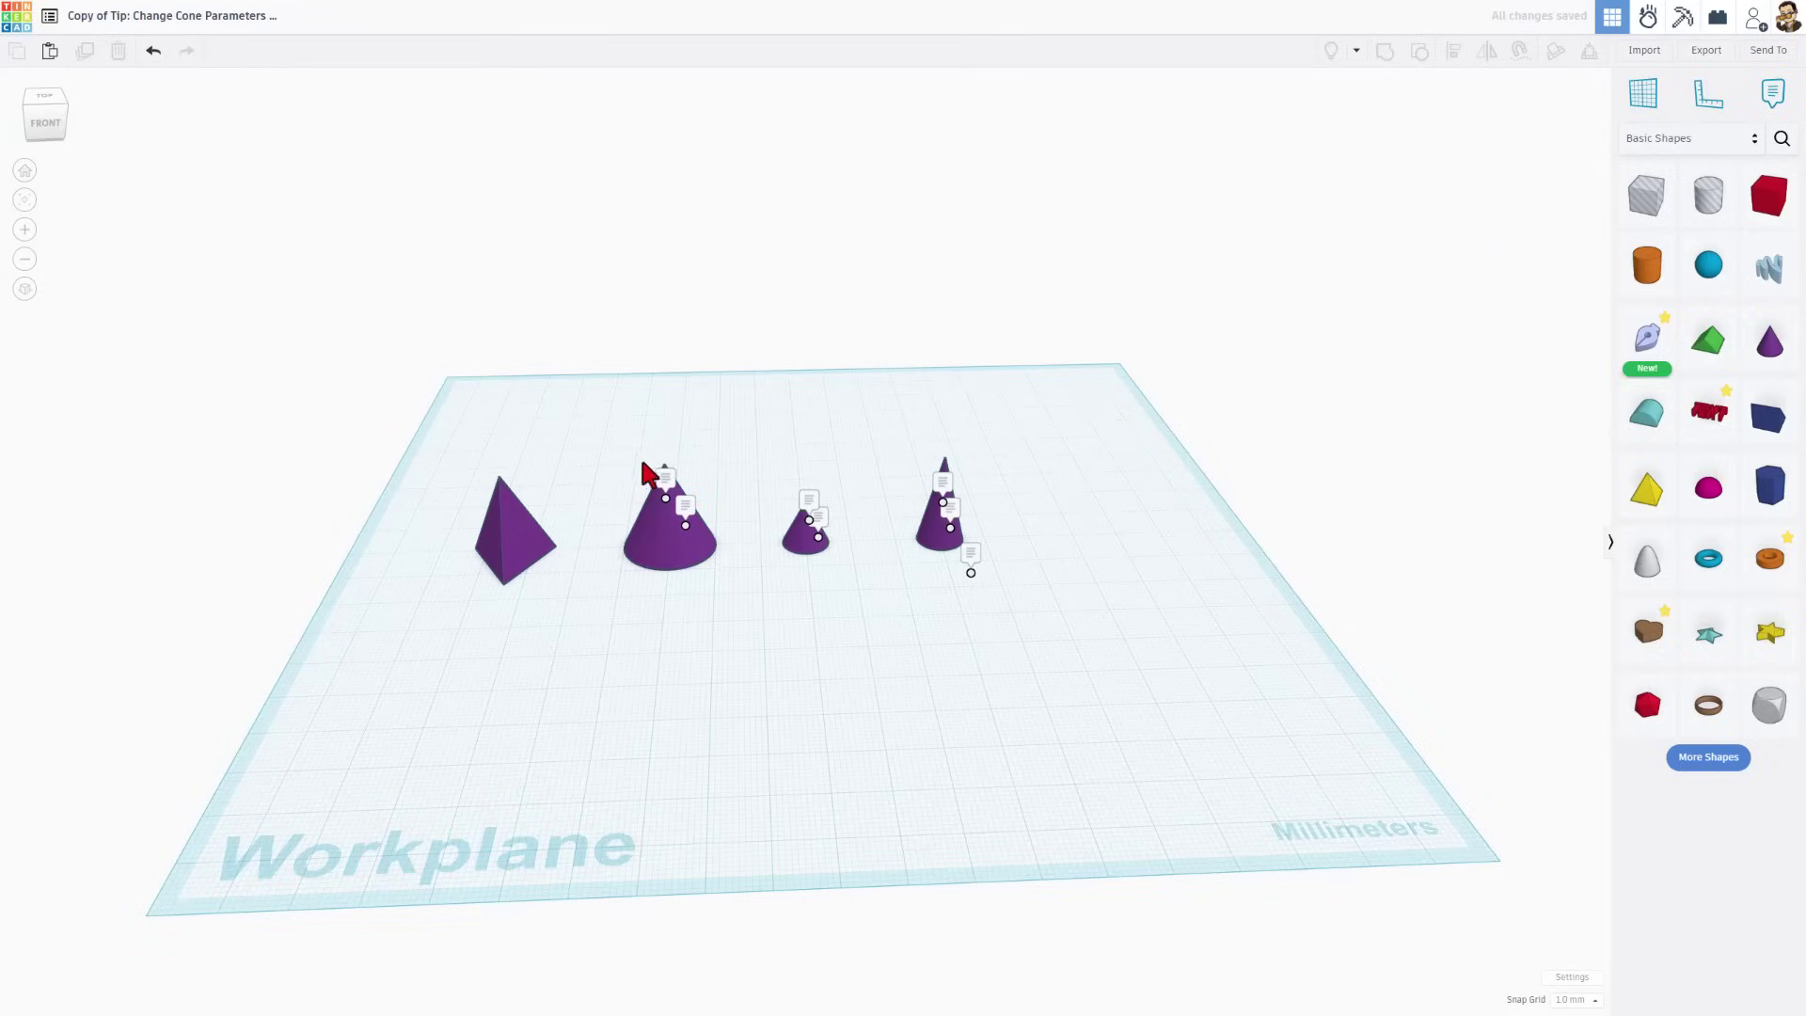
{"action": "left_click", "coordinate": [660, 478]}
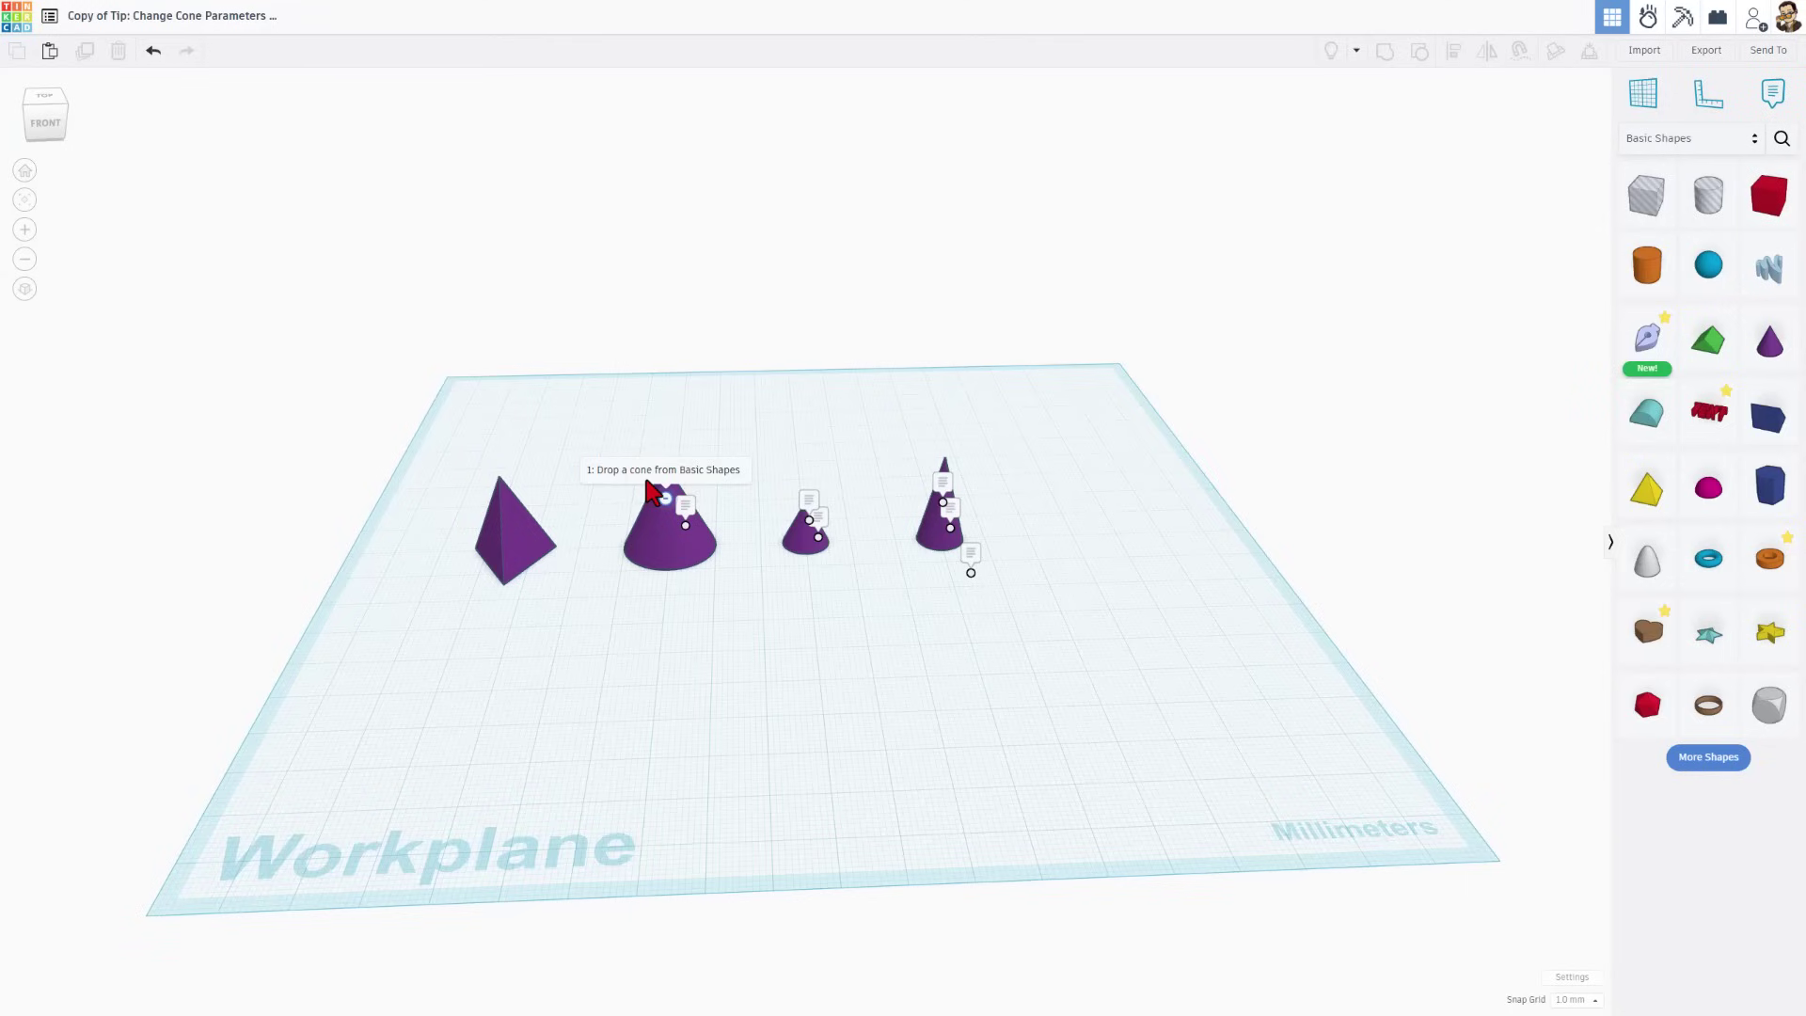
{"action": "left_click_drag", "start_coordinate": [1769, 342], "coordinate": [661, 655]}
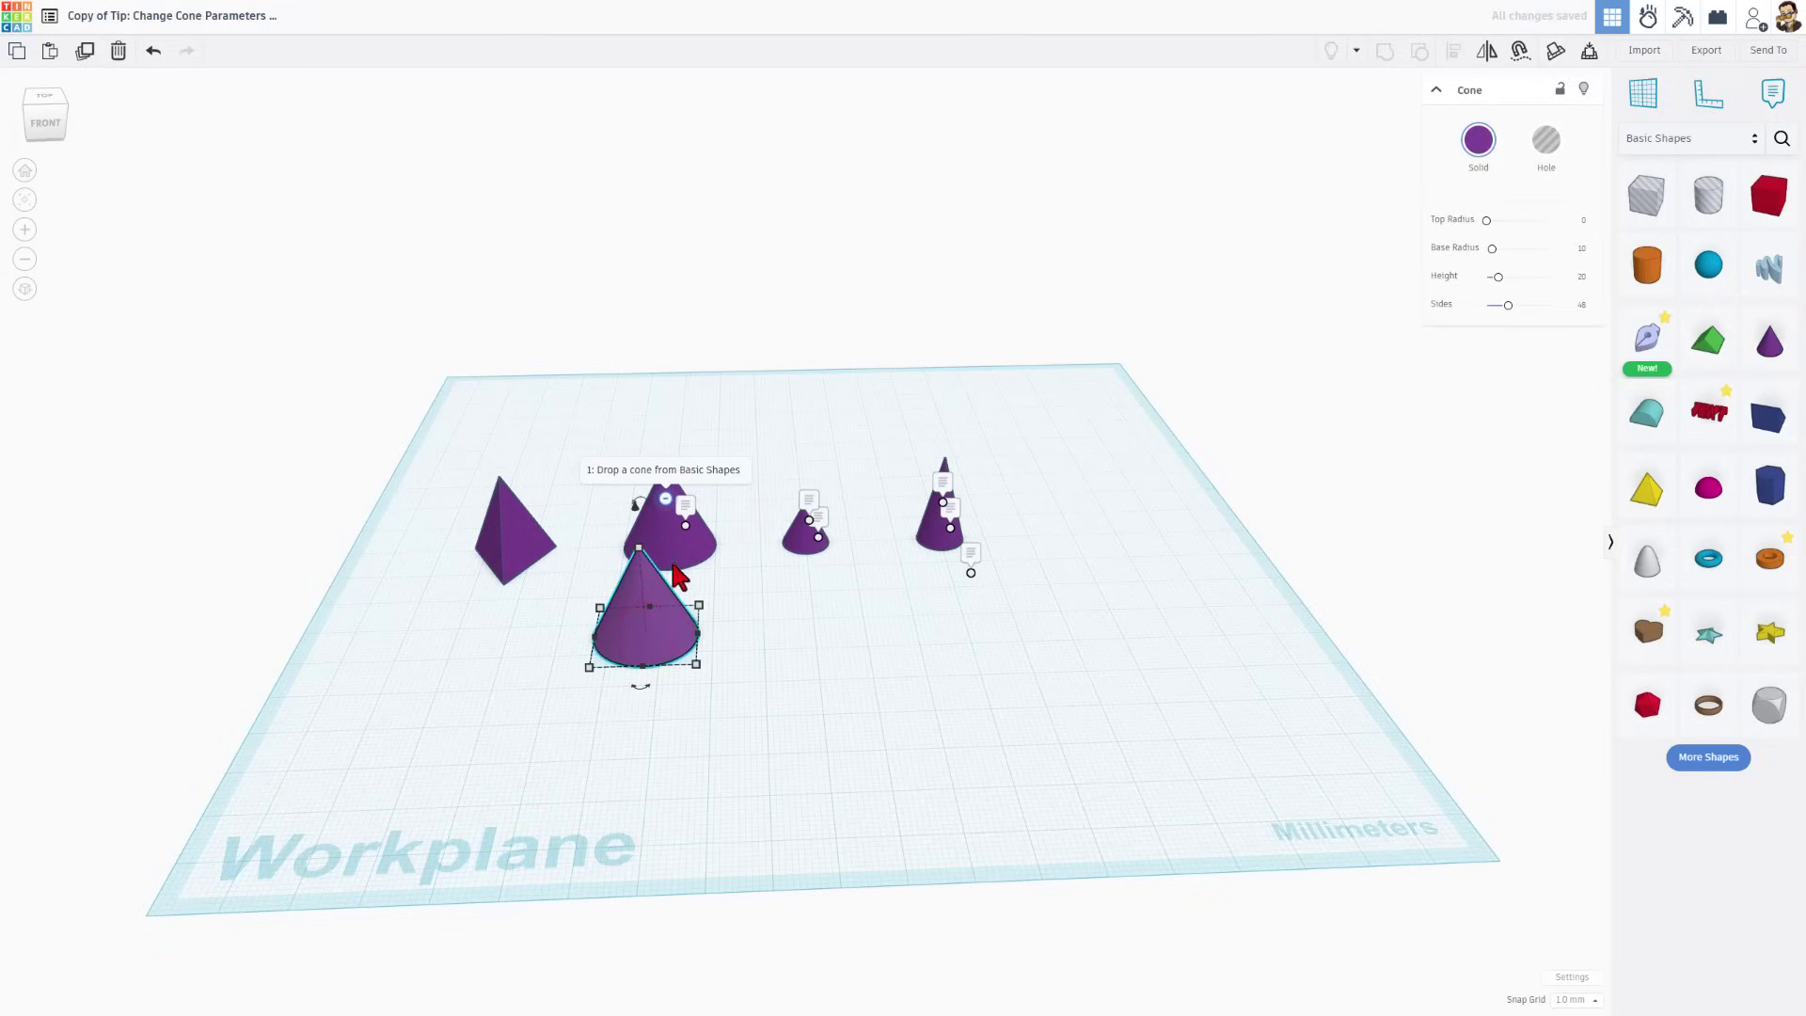
{"action": "left_click", "coordinate": [683, 508]}
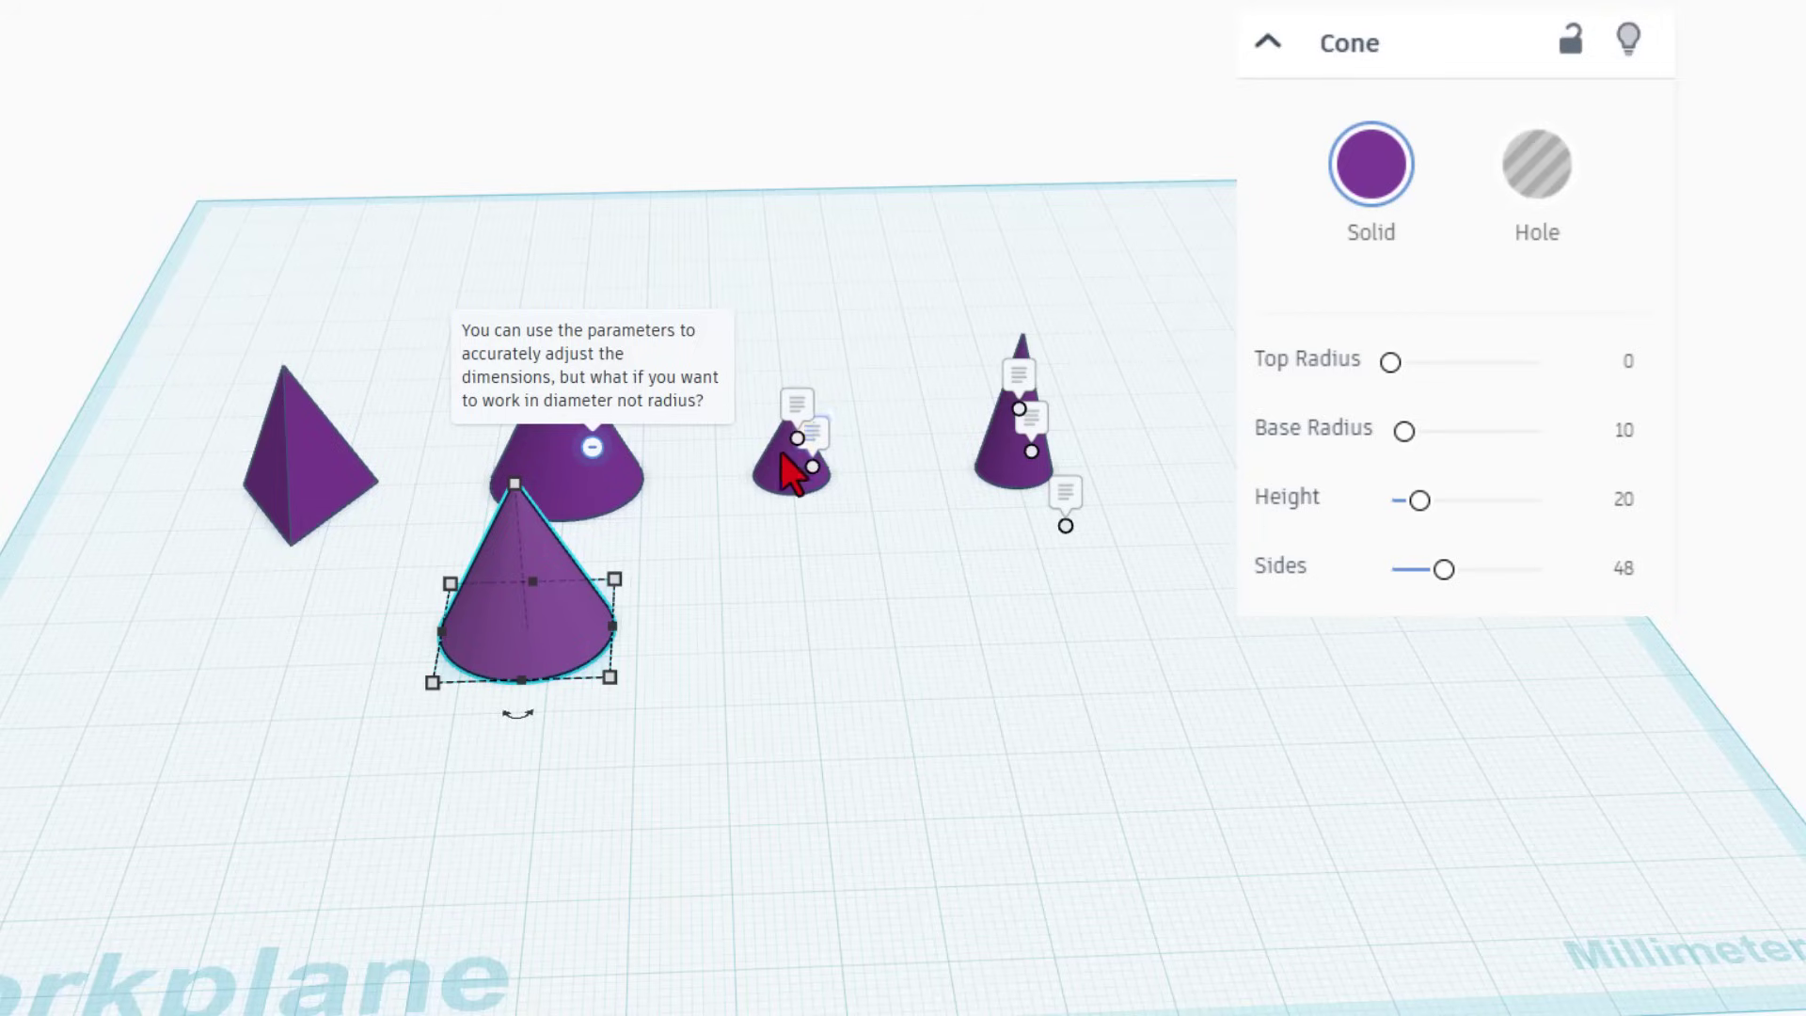
{"action": "left_click", "coordinate": [797, 412]}
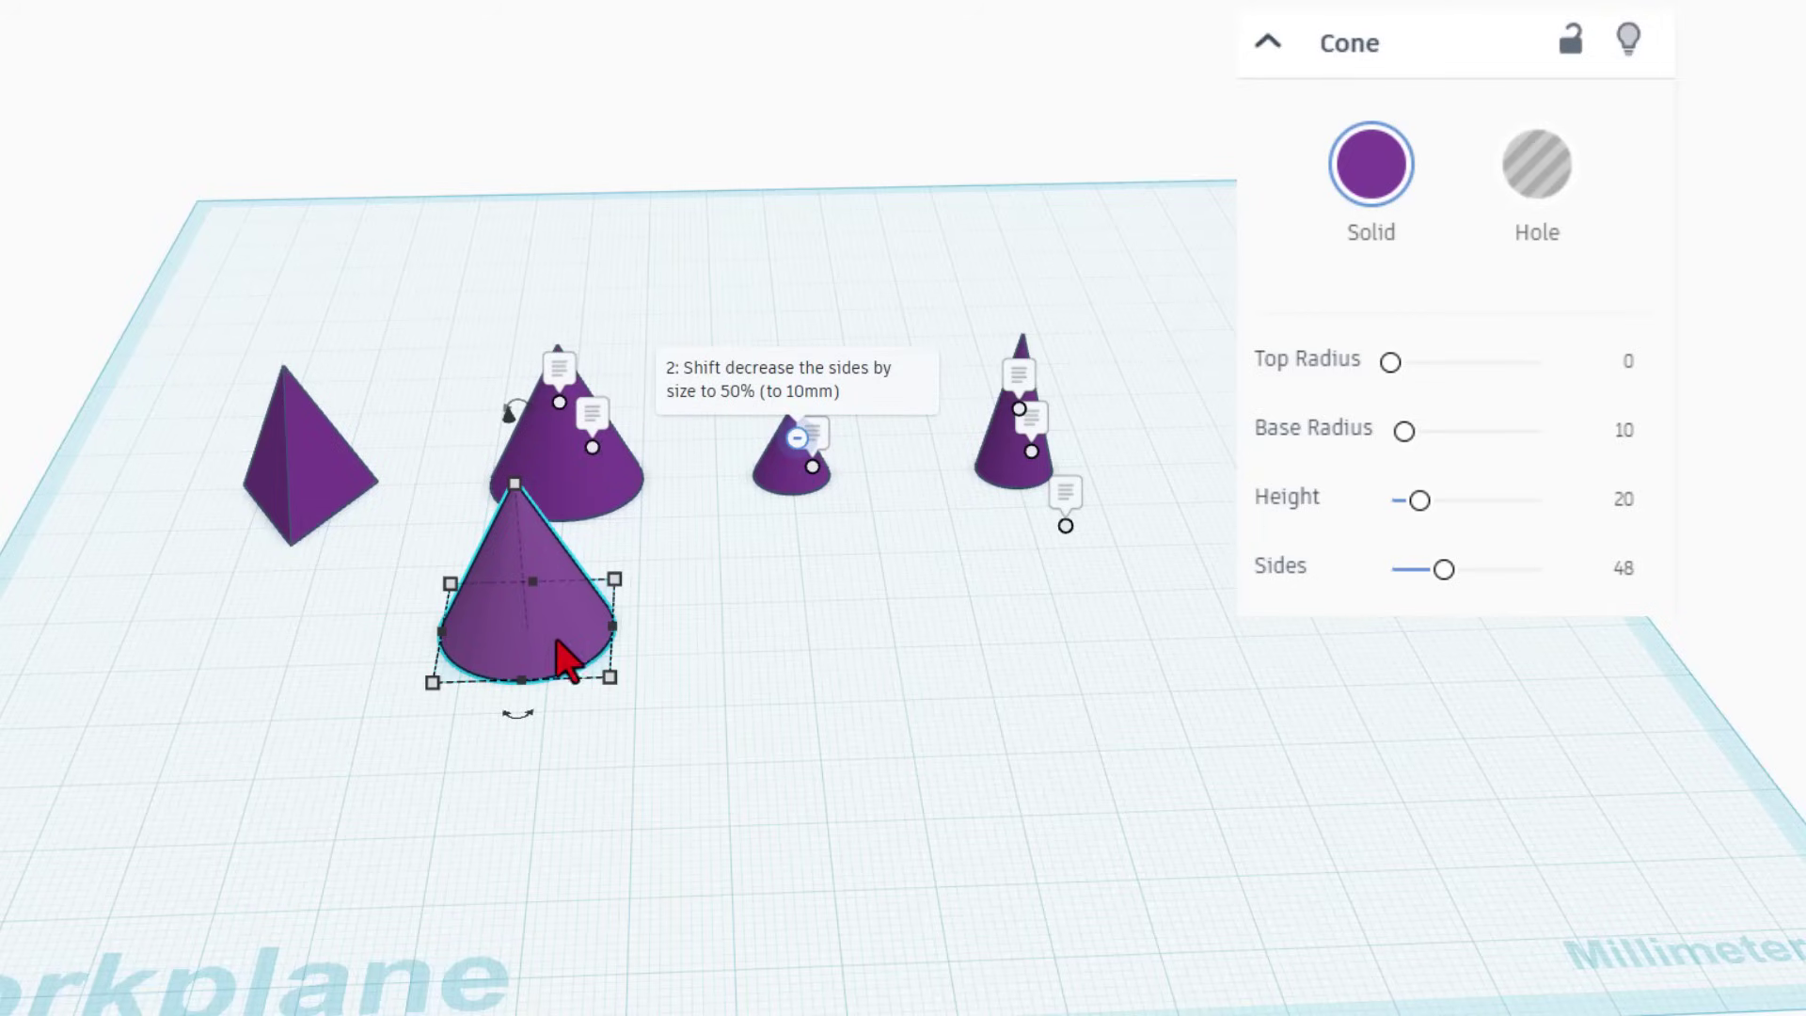
- Resize the new cone to 10 mm across and 20 mm tall
{"action": "left_click", "coordinate": [609, 679]}
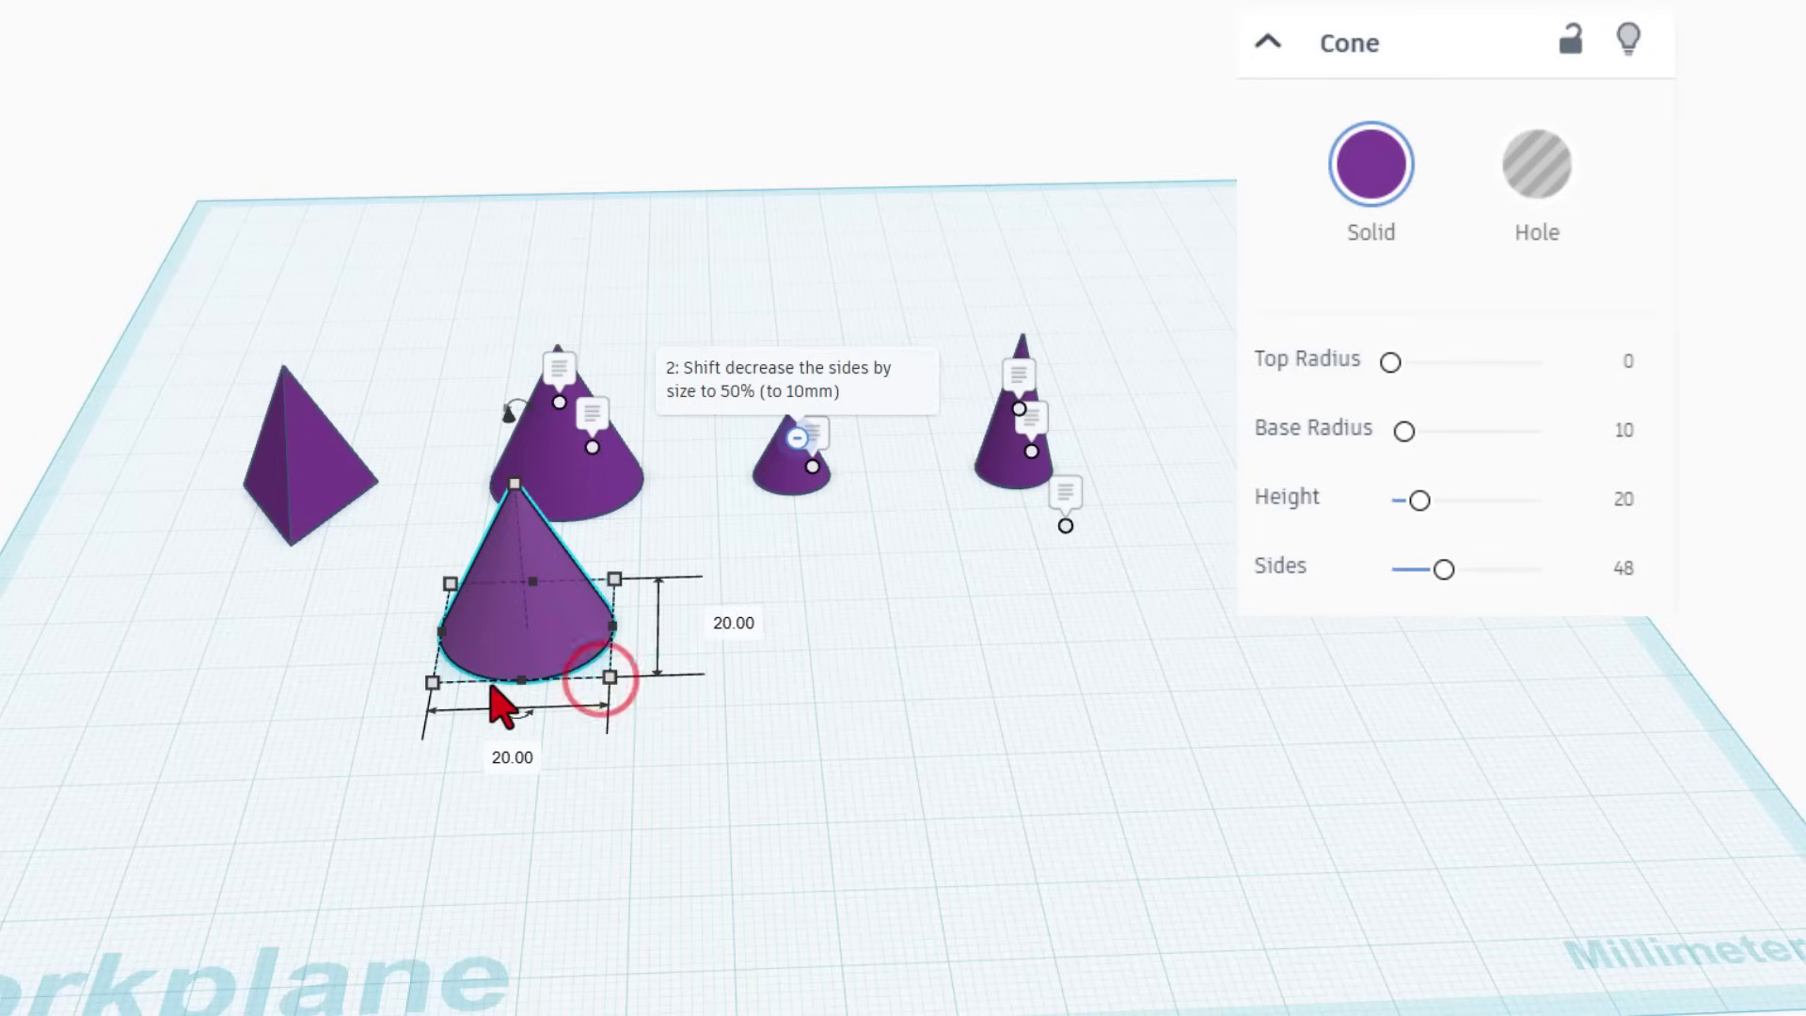
{"action": "left_click_drag", "start_coordinate": [439, 686], "coordinate": [386, 702], "text": "shift"}
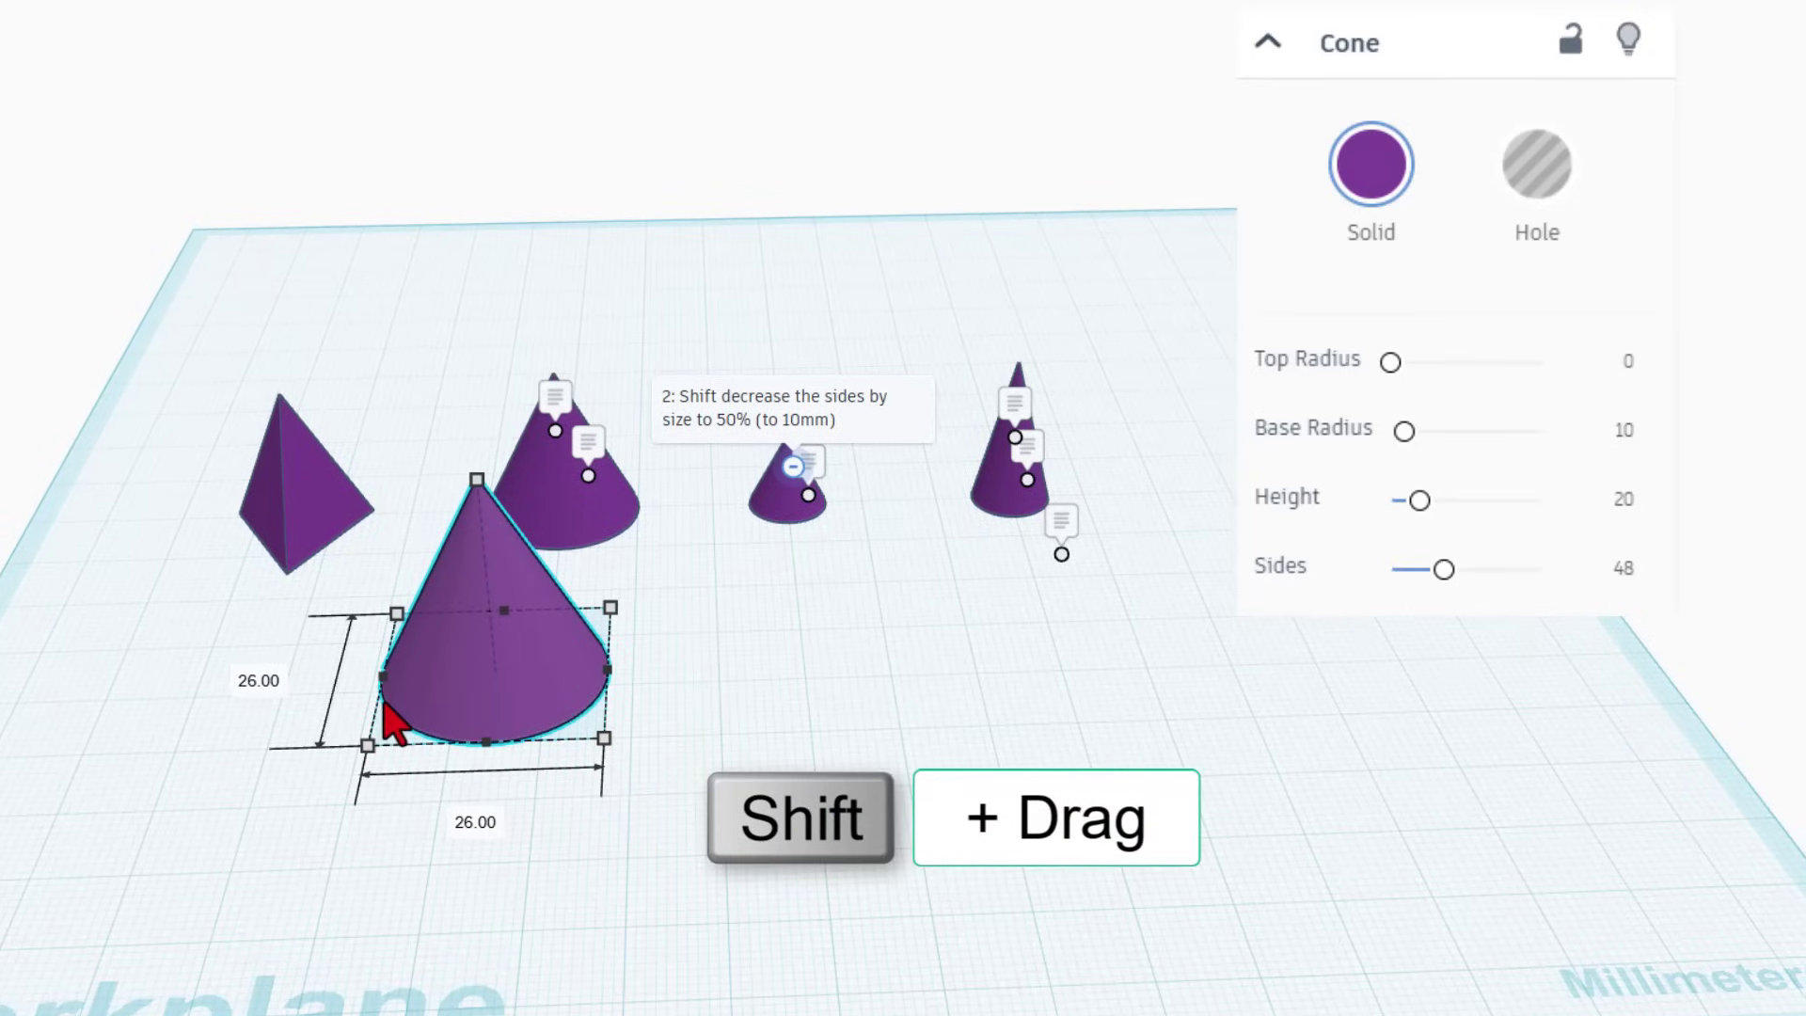
{"action": "left_click", "coordinate": [257, 675]}
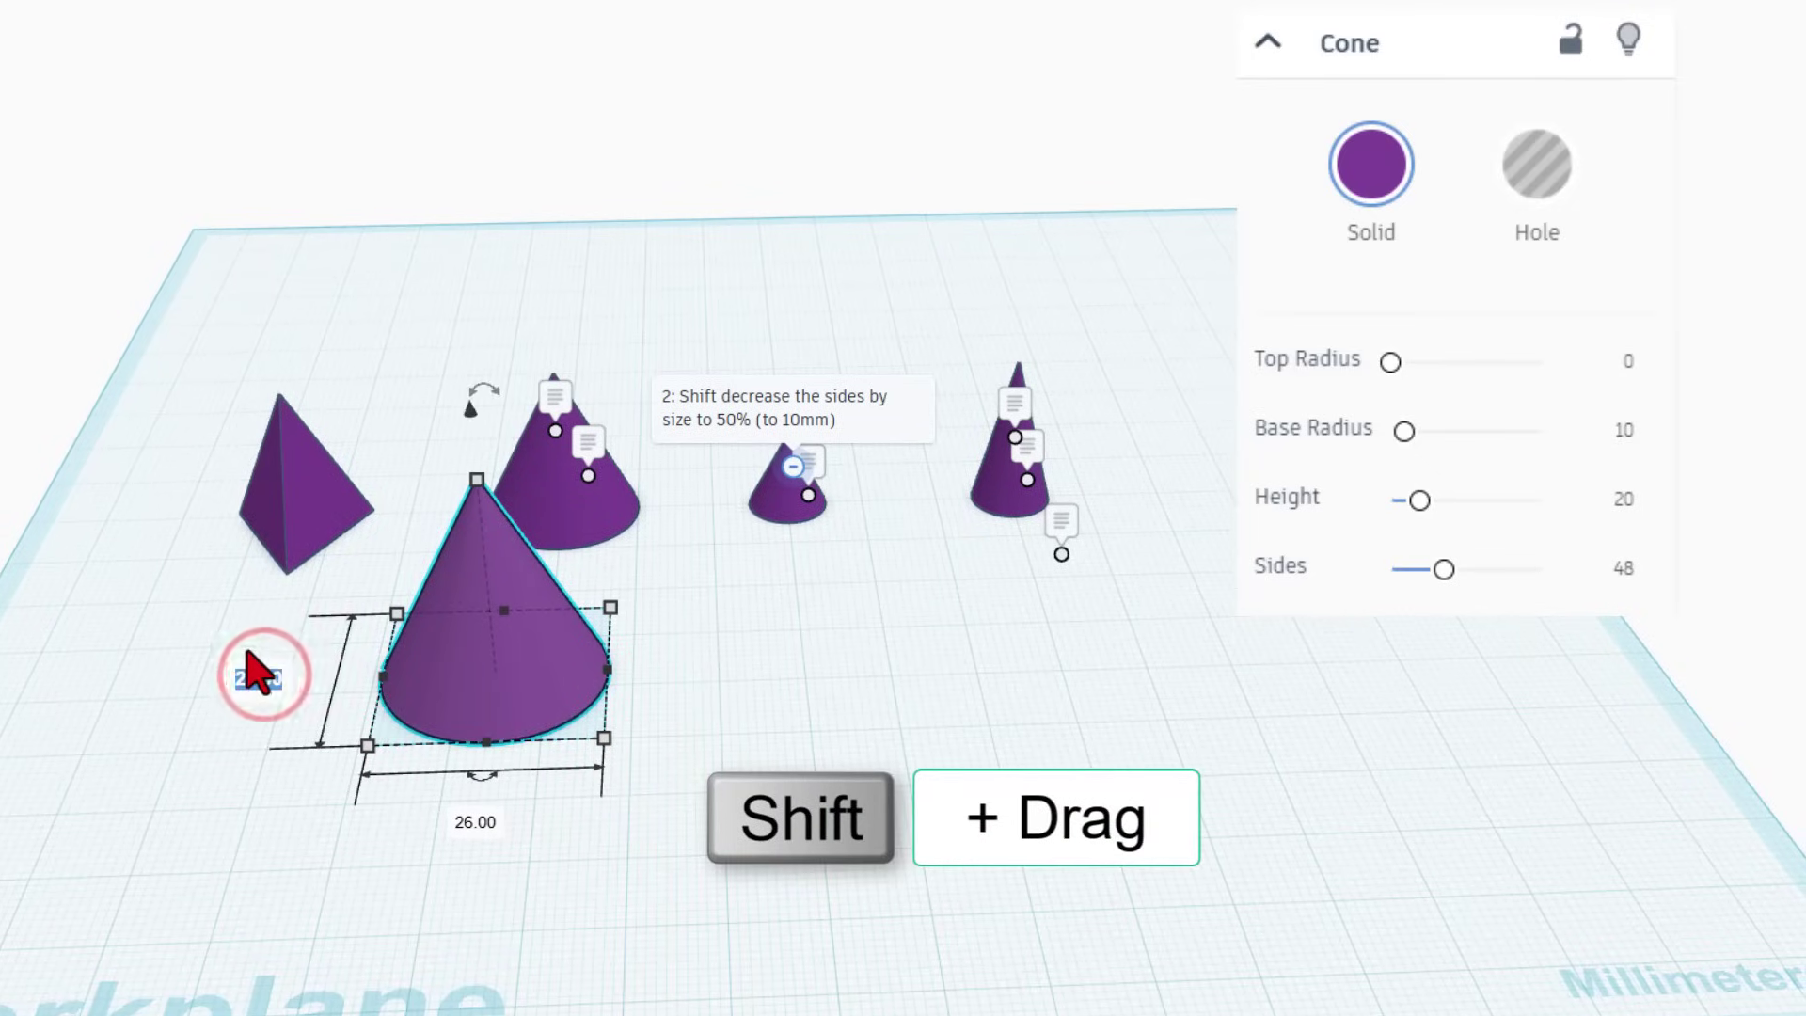
{"action": "type", "text": "10"}
{"action": "key", "text": "Return"}
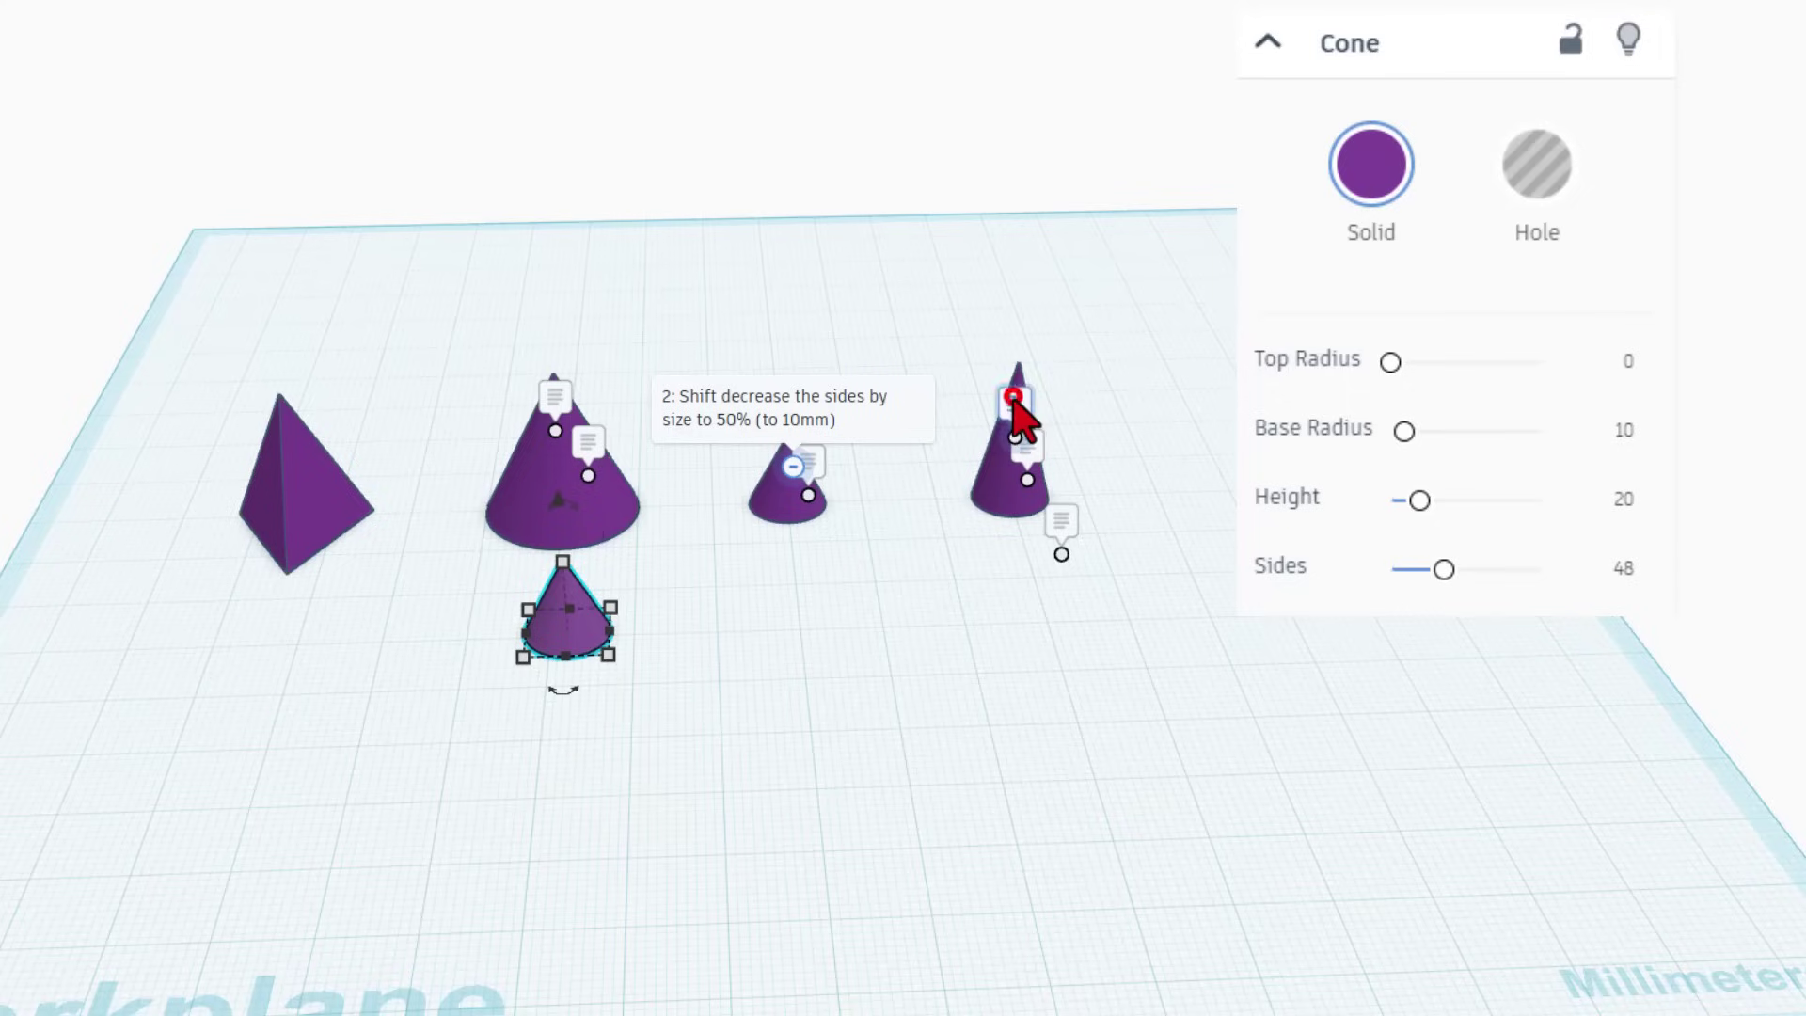
{"action": "mouse_move", "coordinate": [1018, 437]}
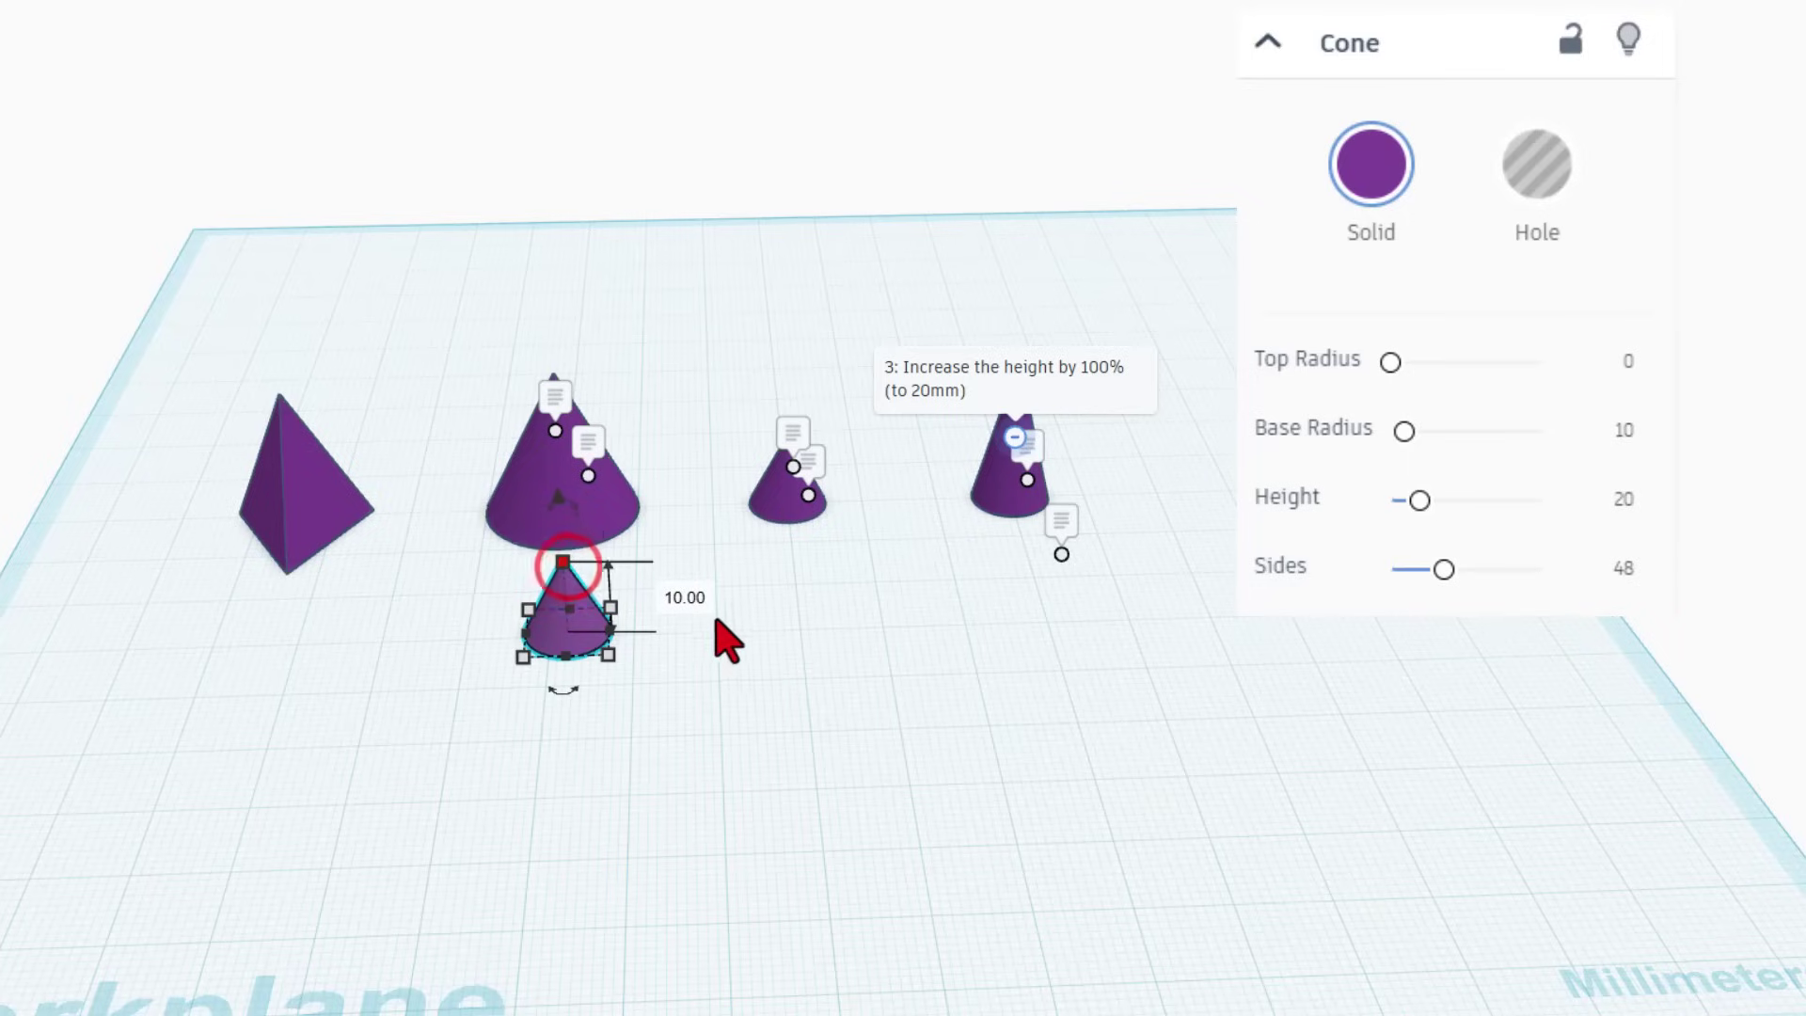
{"action": "left_click", "coordinate": [694, 600]}
{"action": "type", "text": "20"}
{"action": "key", "text": "Return"}
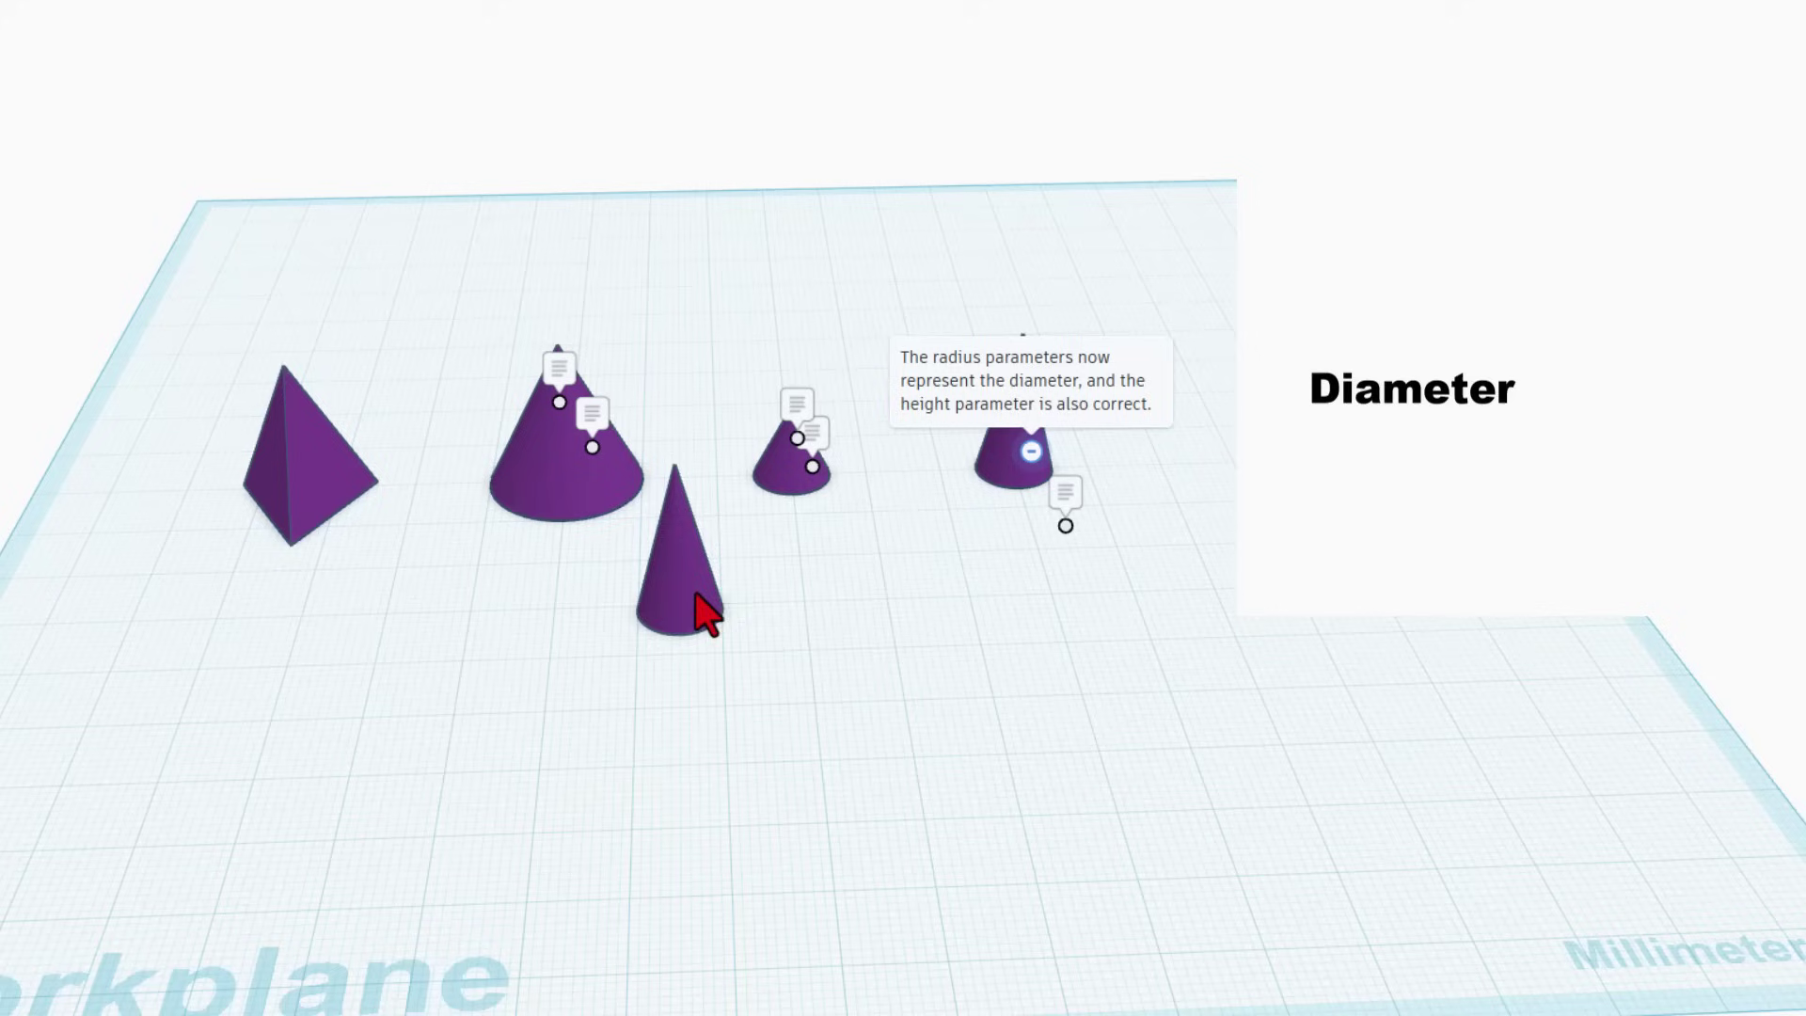
- Move the tall cone right and give it a base radius of 30 and top radius of 10
{"action": "left_click_drag", "start_coordinate": [705, 614], "coordinate": [884, 623]}
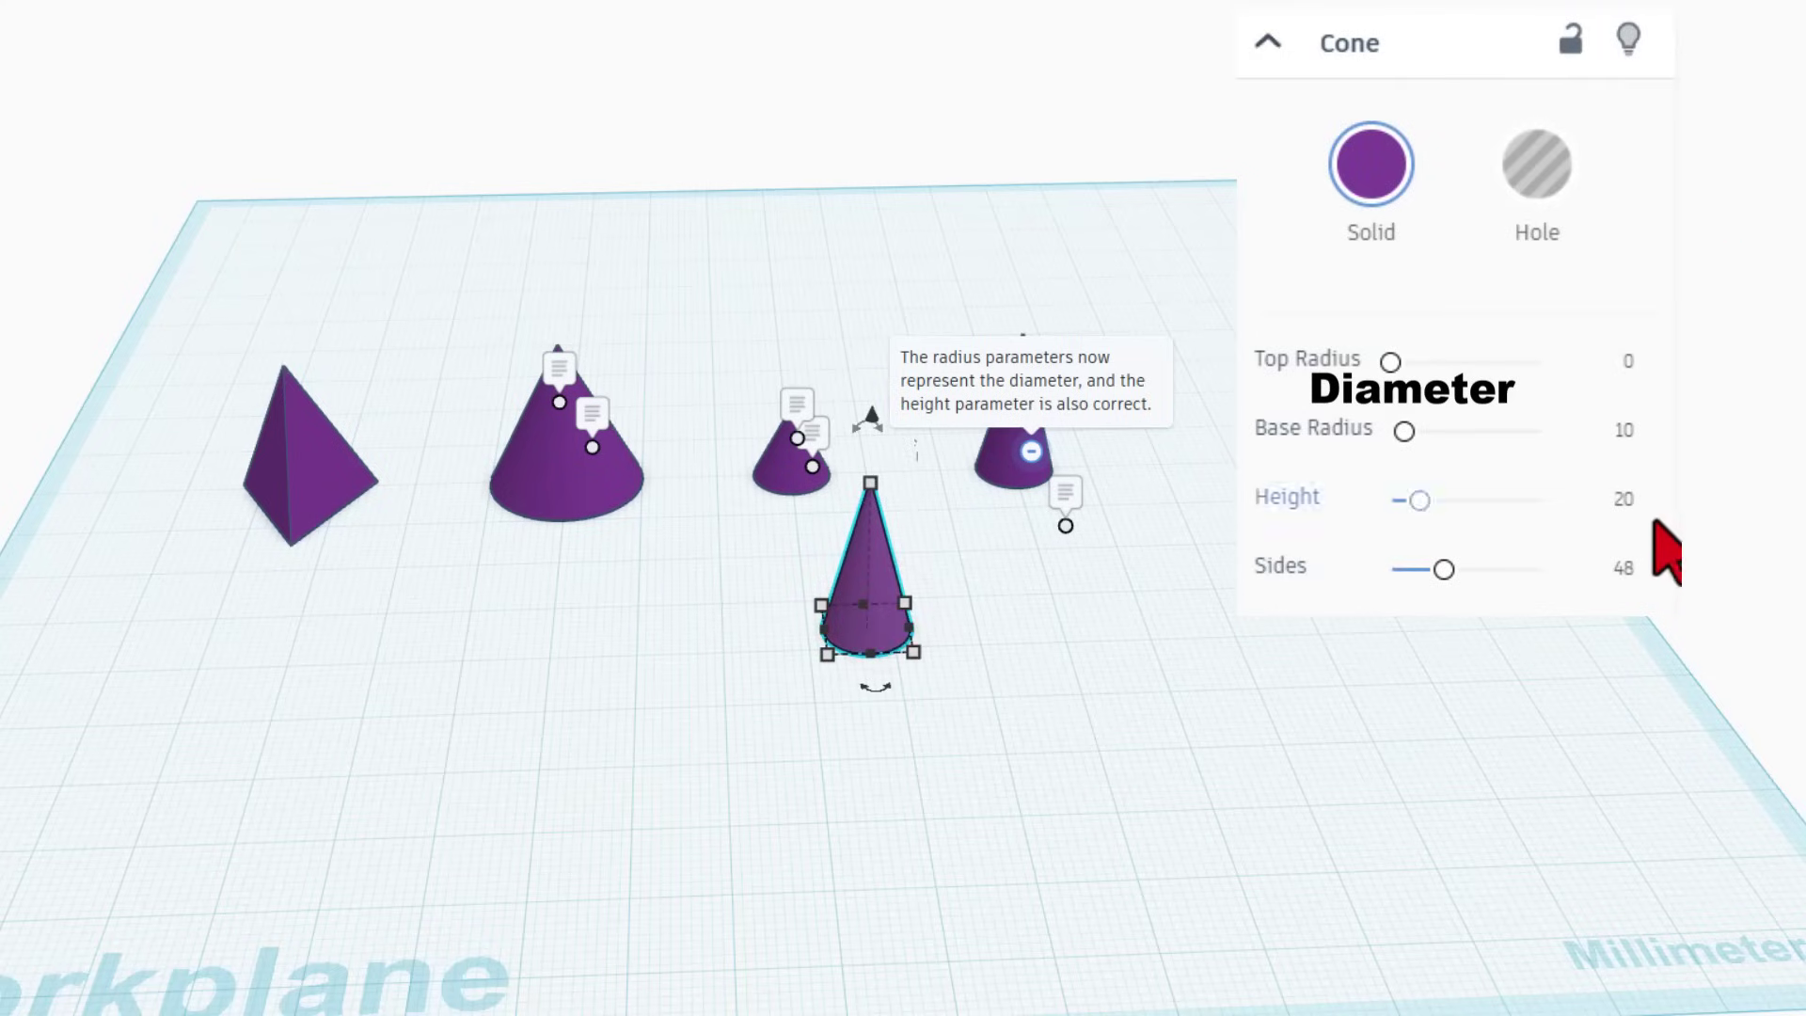
{"action": "left_click", "coordinate": [1623, 430]}
{"action": "type", "text": "30"}
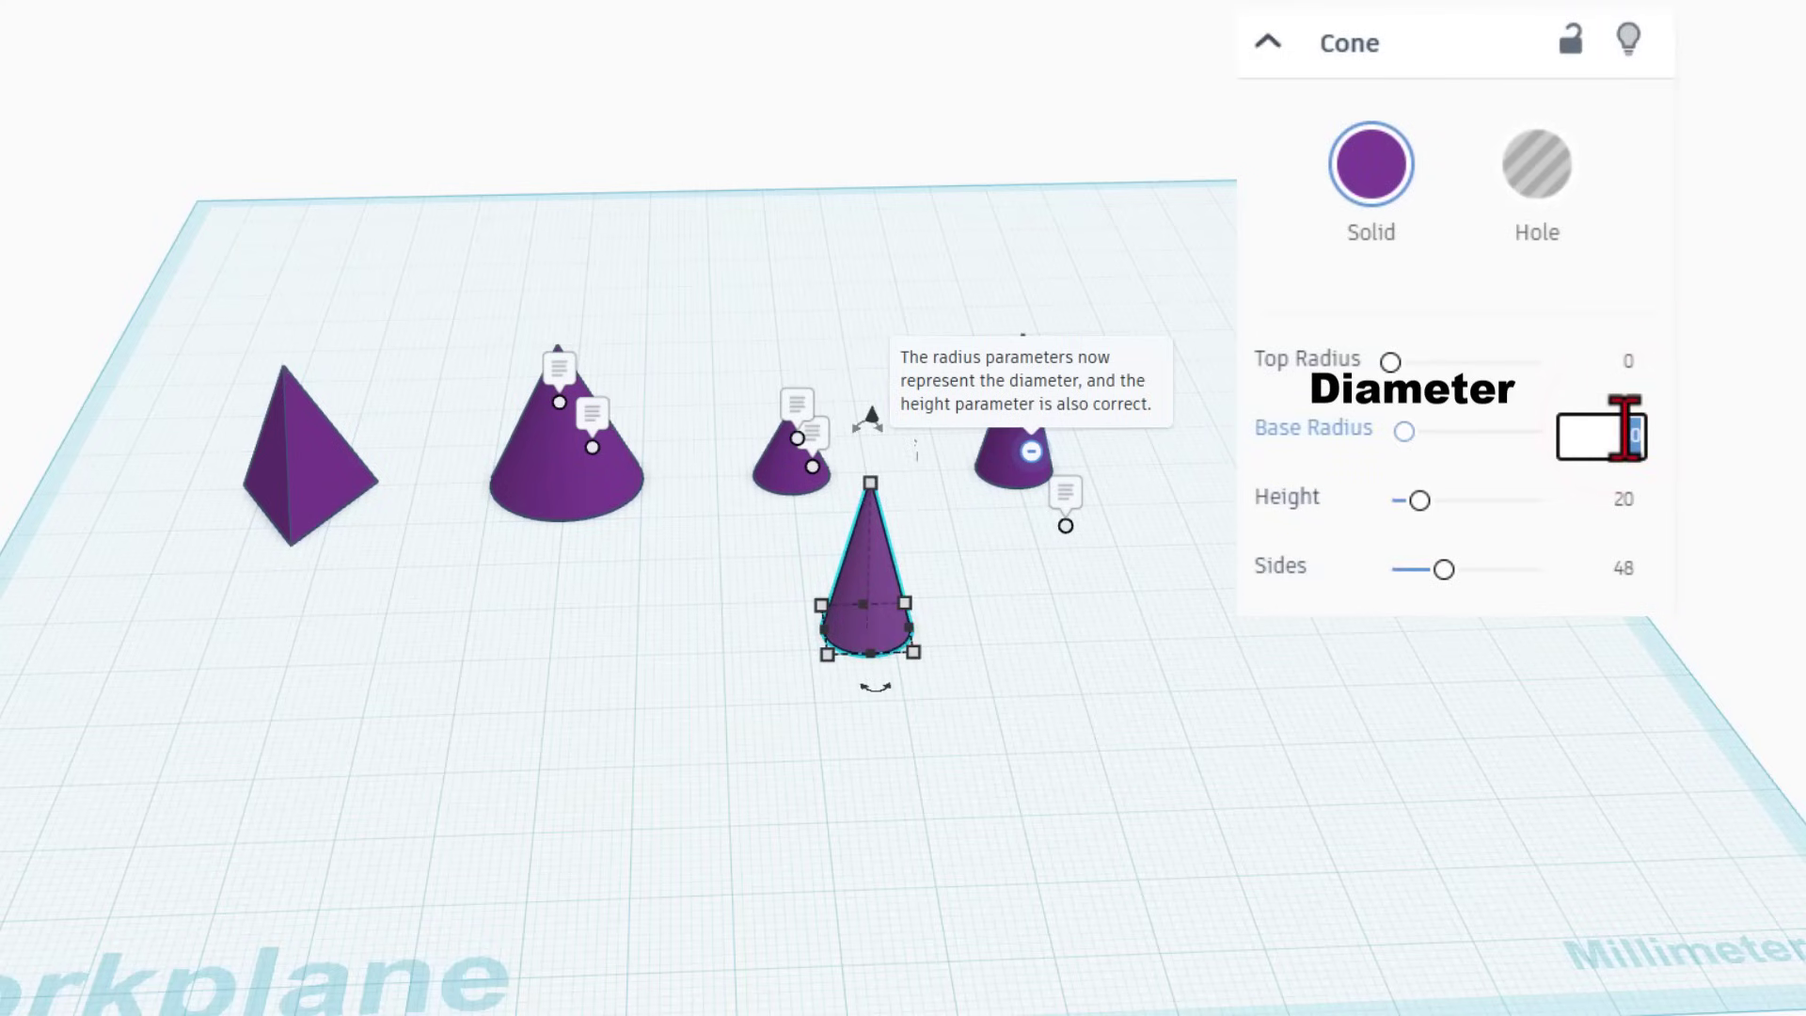
{"action": "key", "text": "Return"}
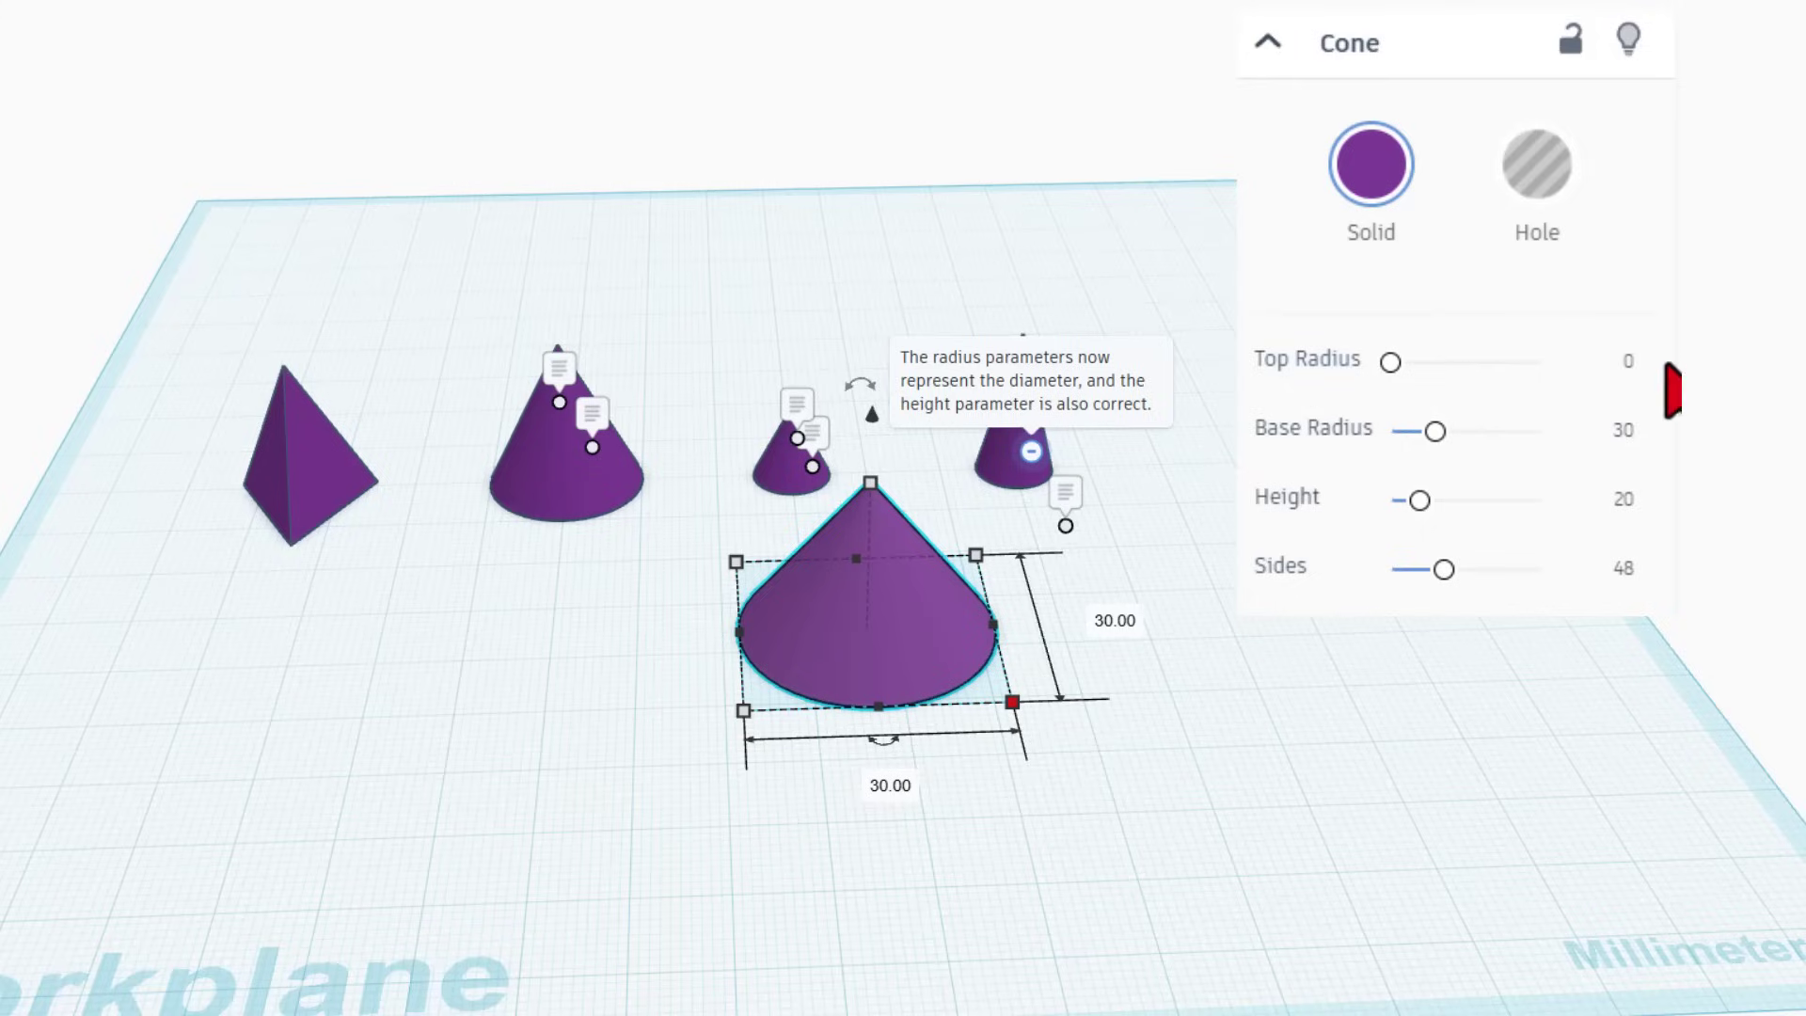
{"action": "left_click", "coordinate": [1623, 361]}
{"action": "type", "text": "10"}
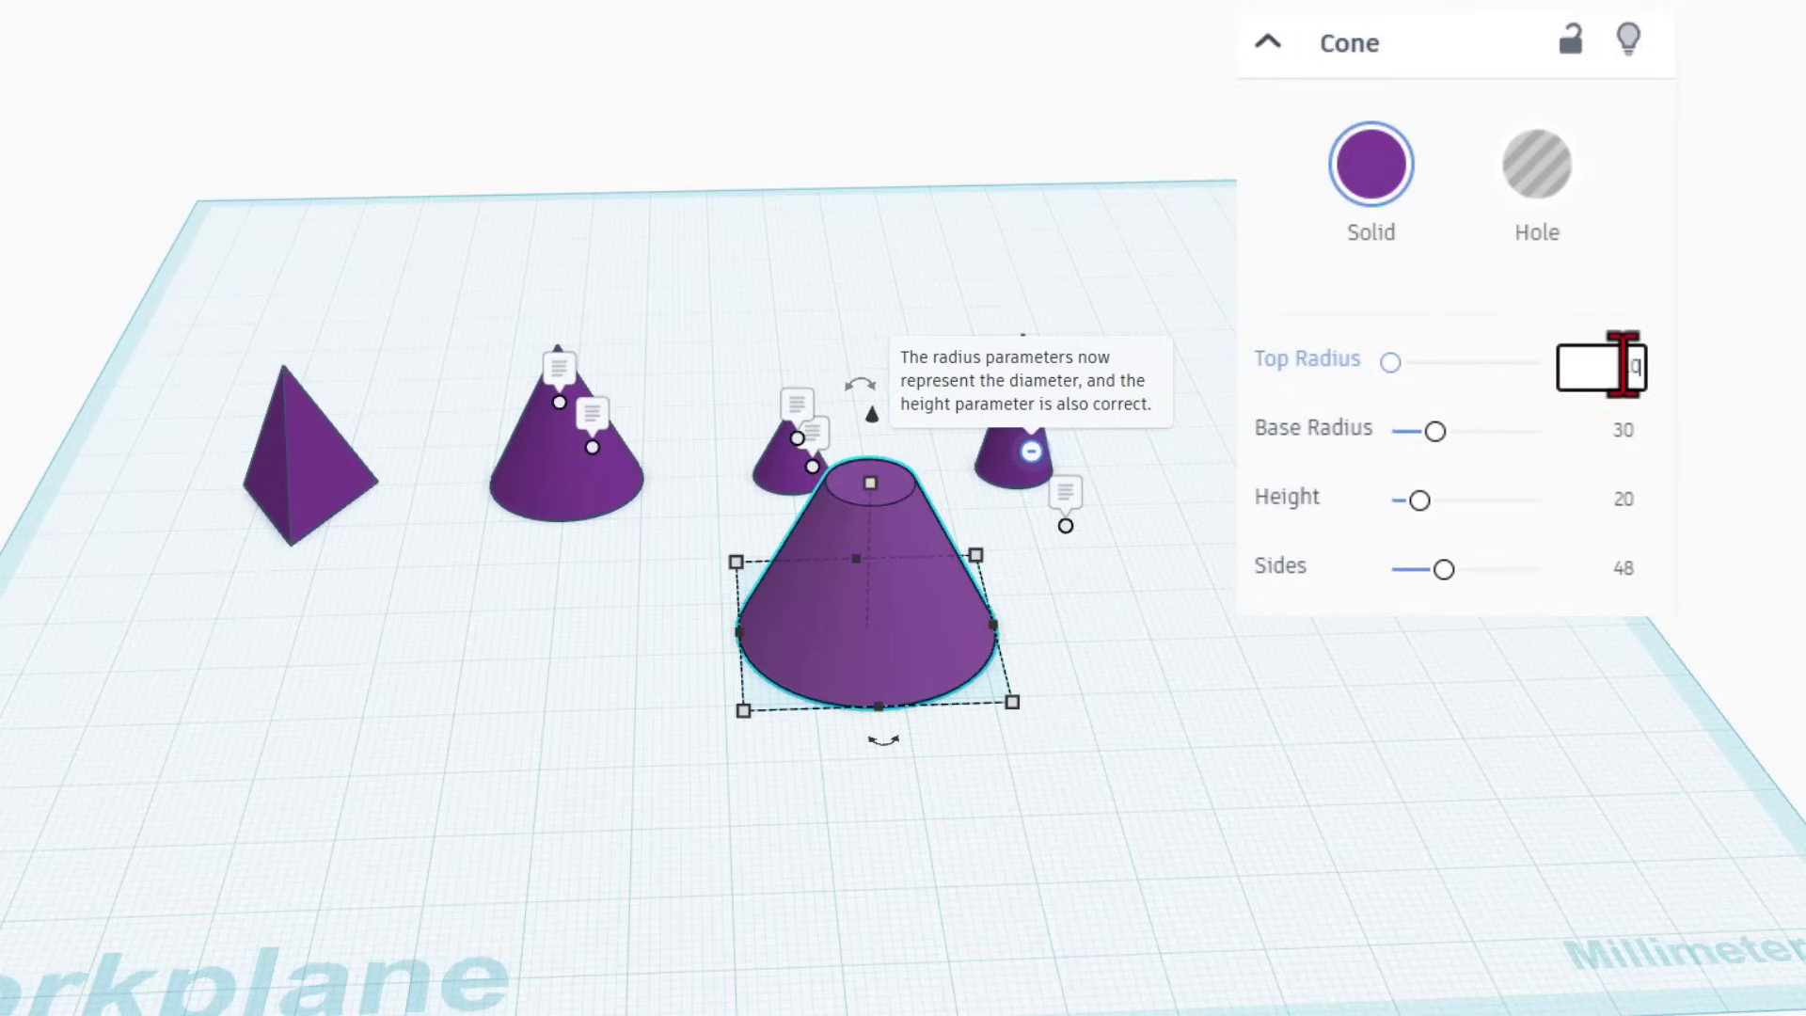
{"action": "key", "text": "Return"}
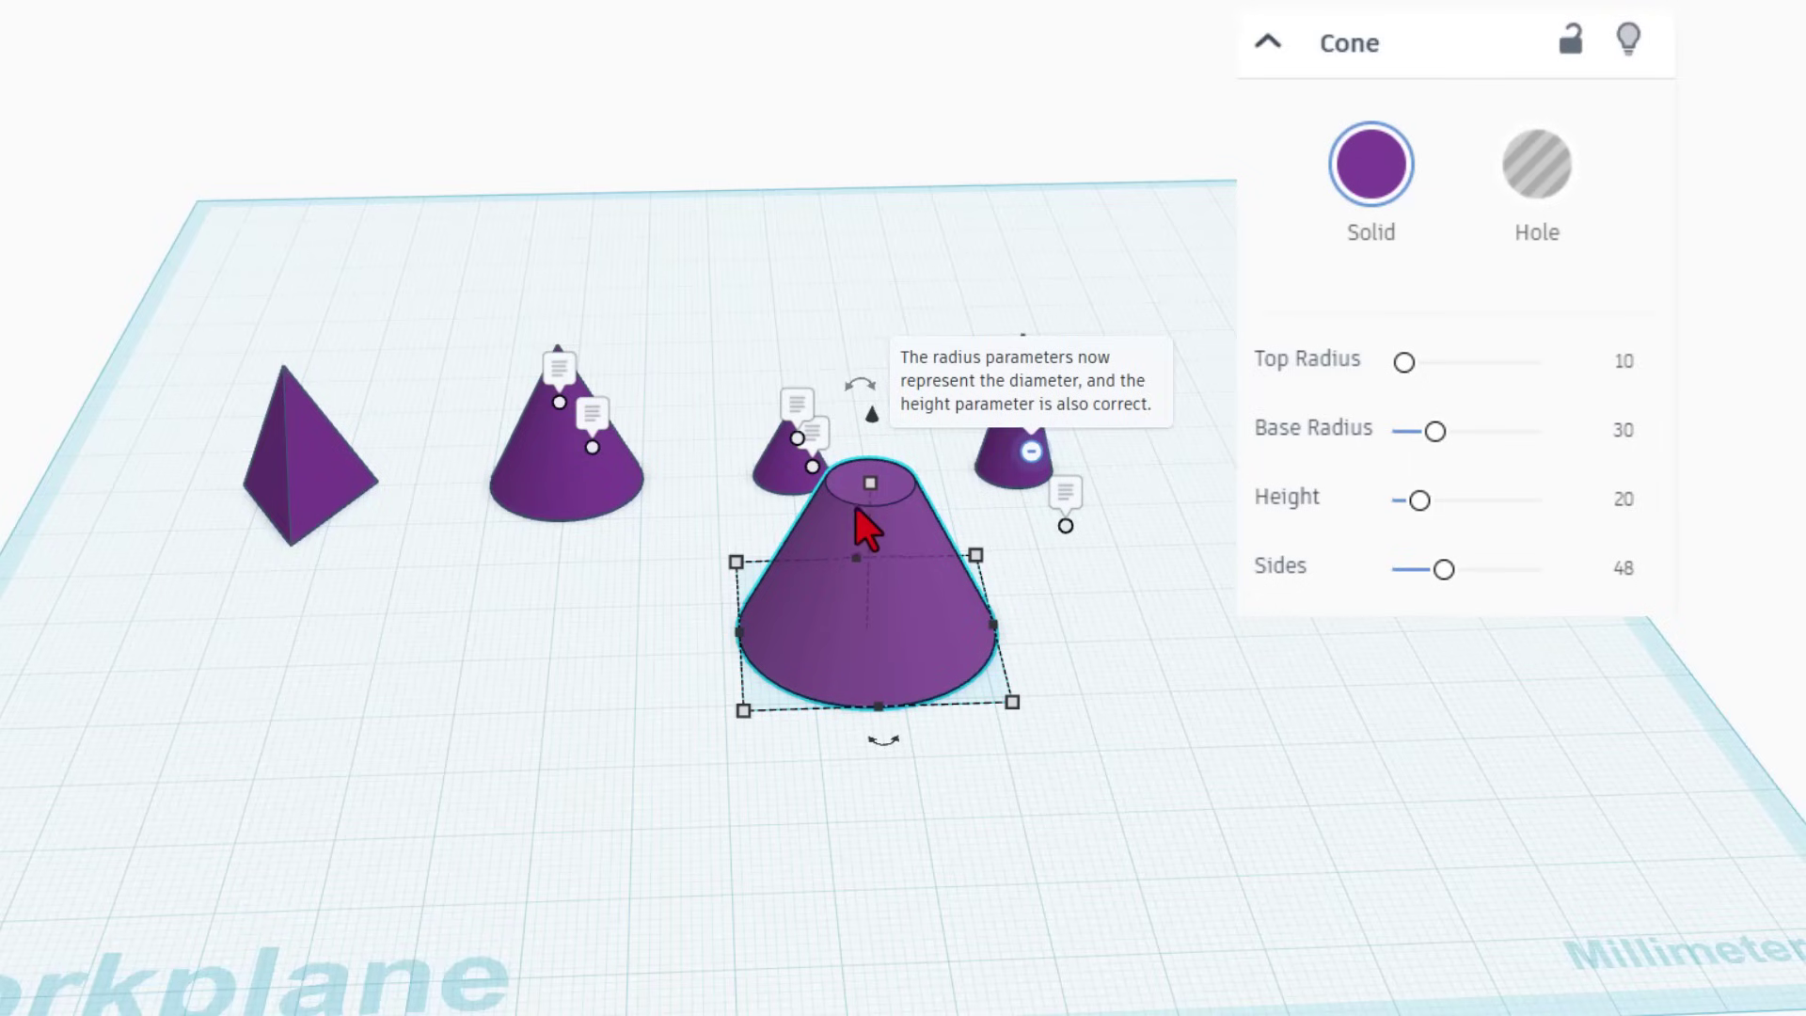
{"action": "left_click_drag", "start_coordinate": [856, 508], "coordinate": [882, 541]}
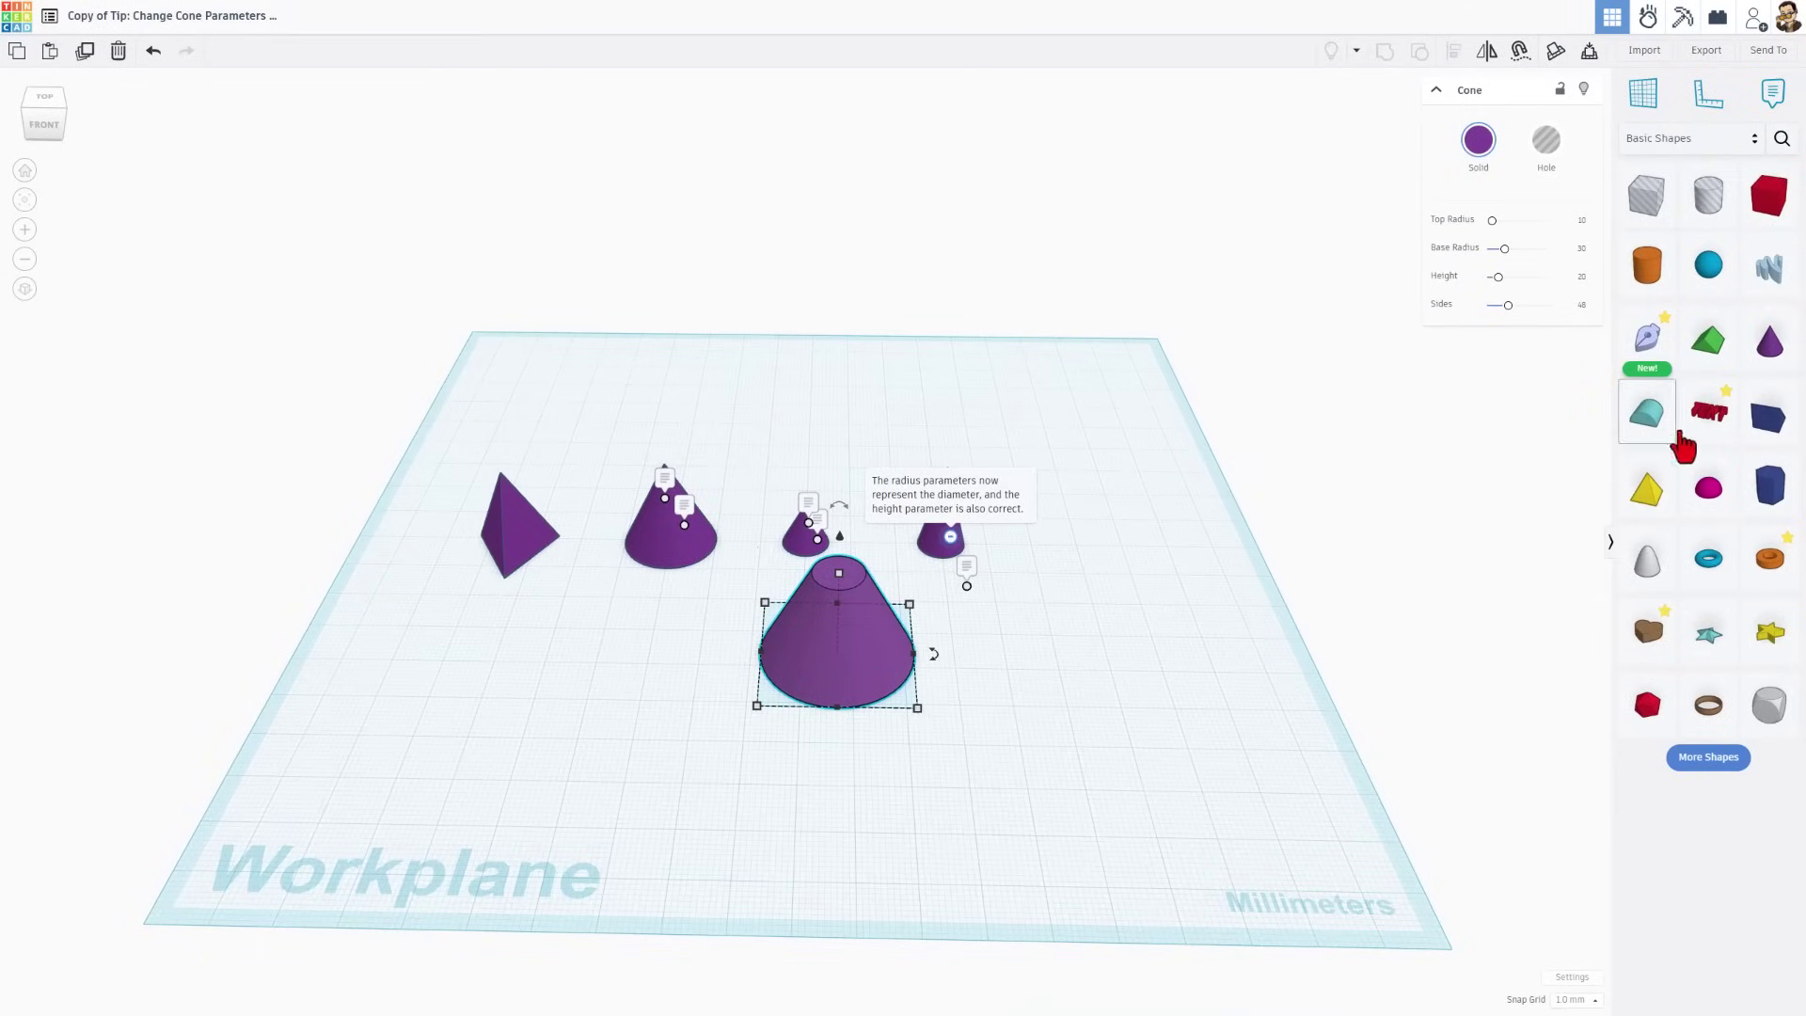
- Place a cylinder on the cone's flat top and enter a width of 10
{"action": "left_click", "coordinate": [1646, 272]}
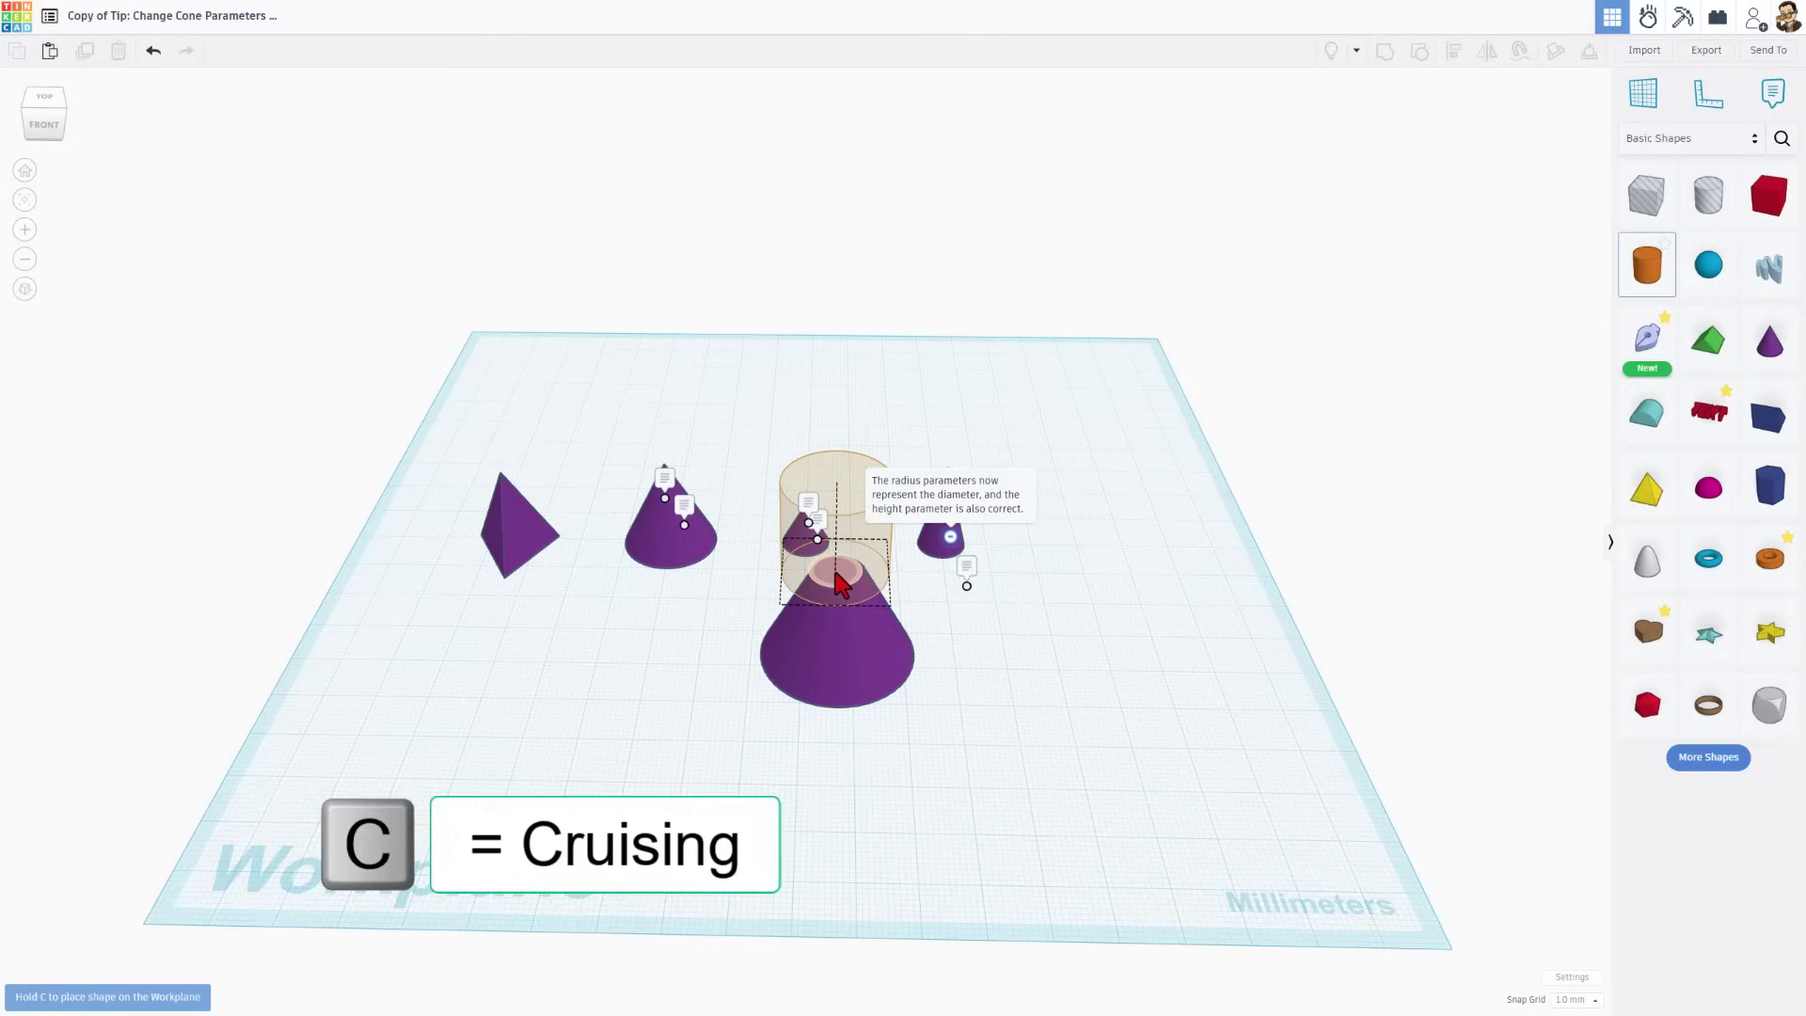
{"action": "left_click", "coordinate": [840, 576]}
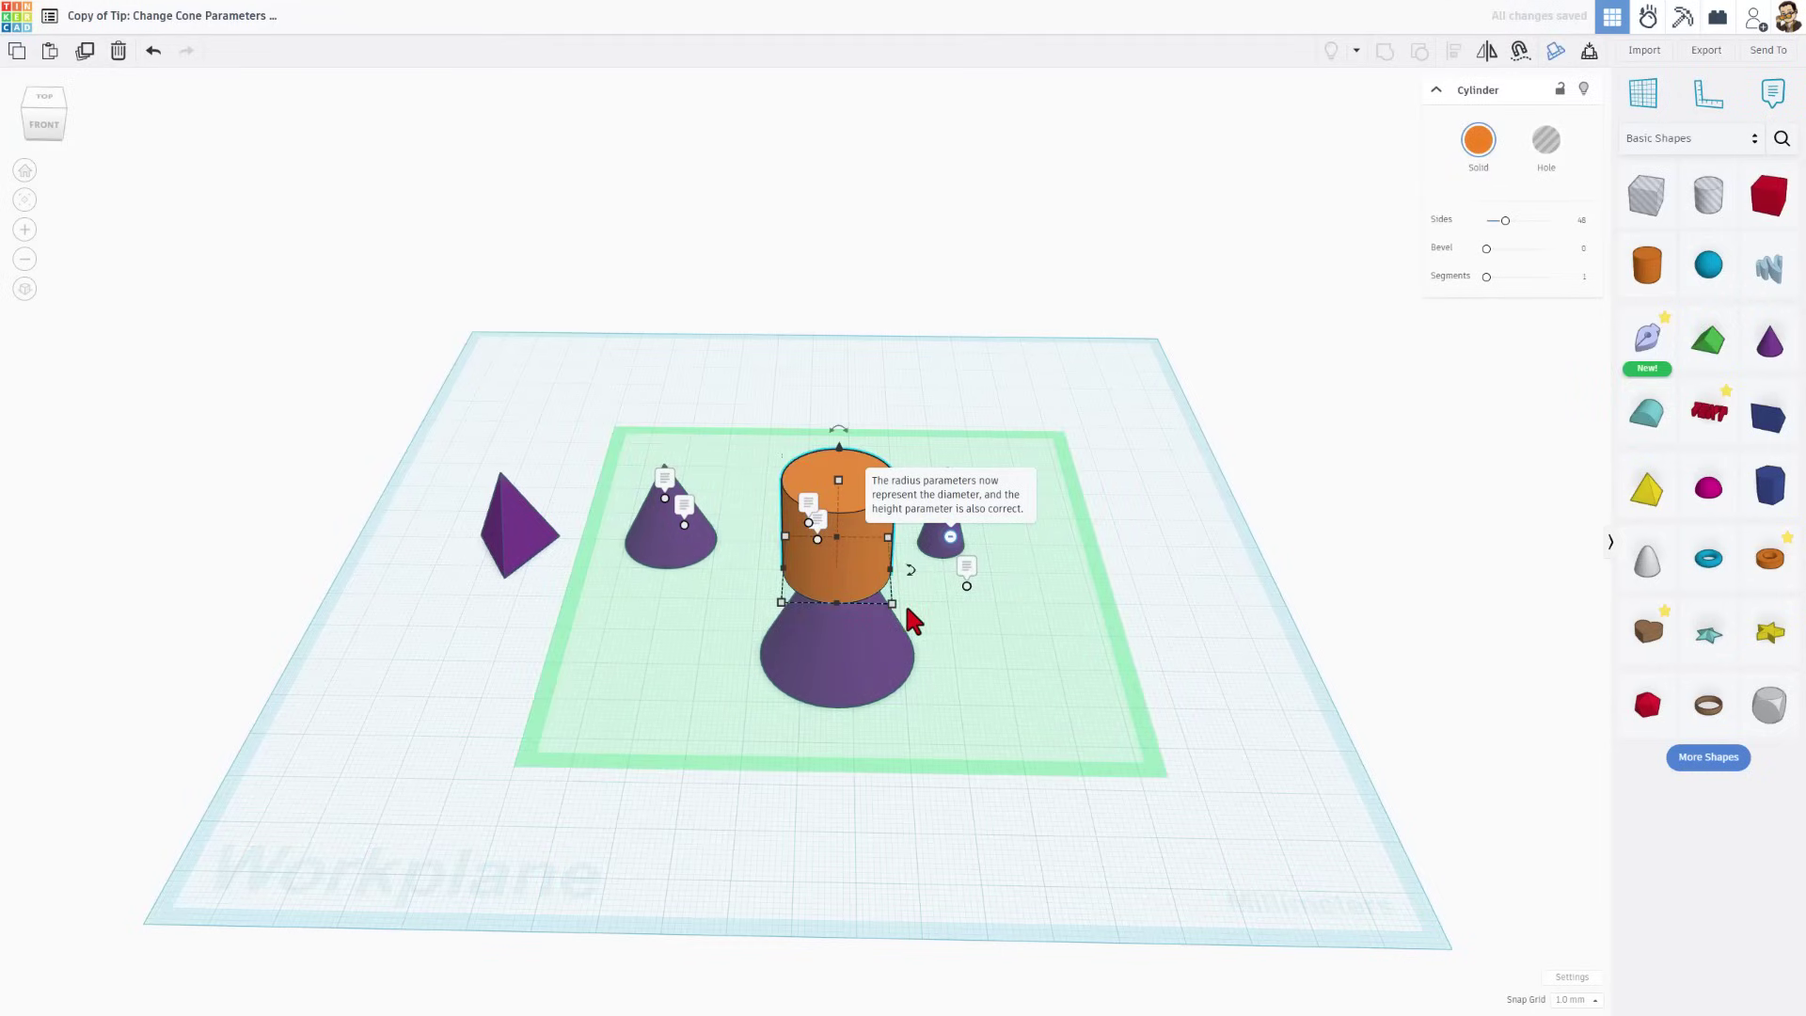
{"action": "mouse_move", "coordinate": [899, 610]}
{"action": "left_click_drag", "start_coordinate": [892, 612], "coordinate": [872, 609], "text": "shift"}
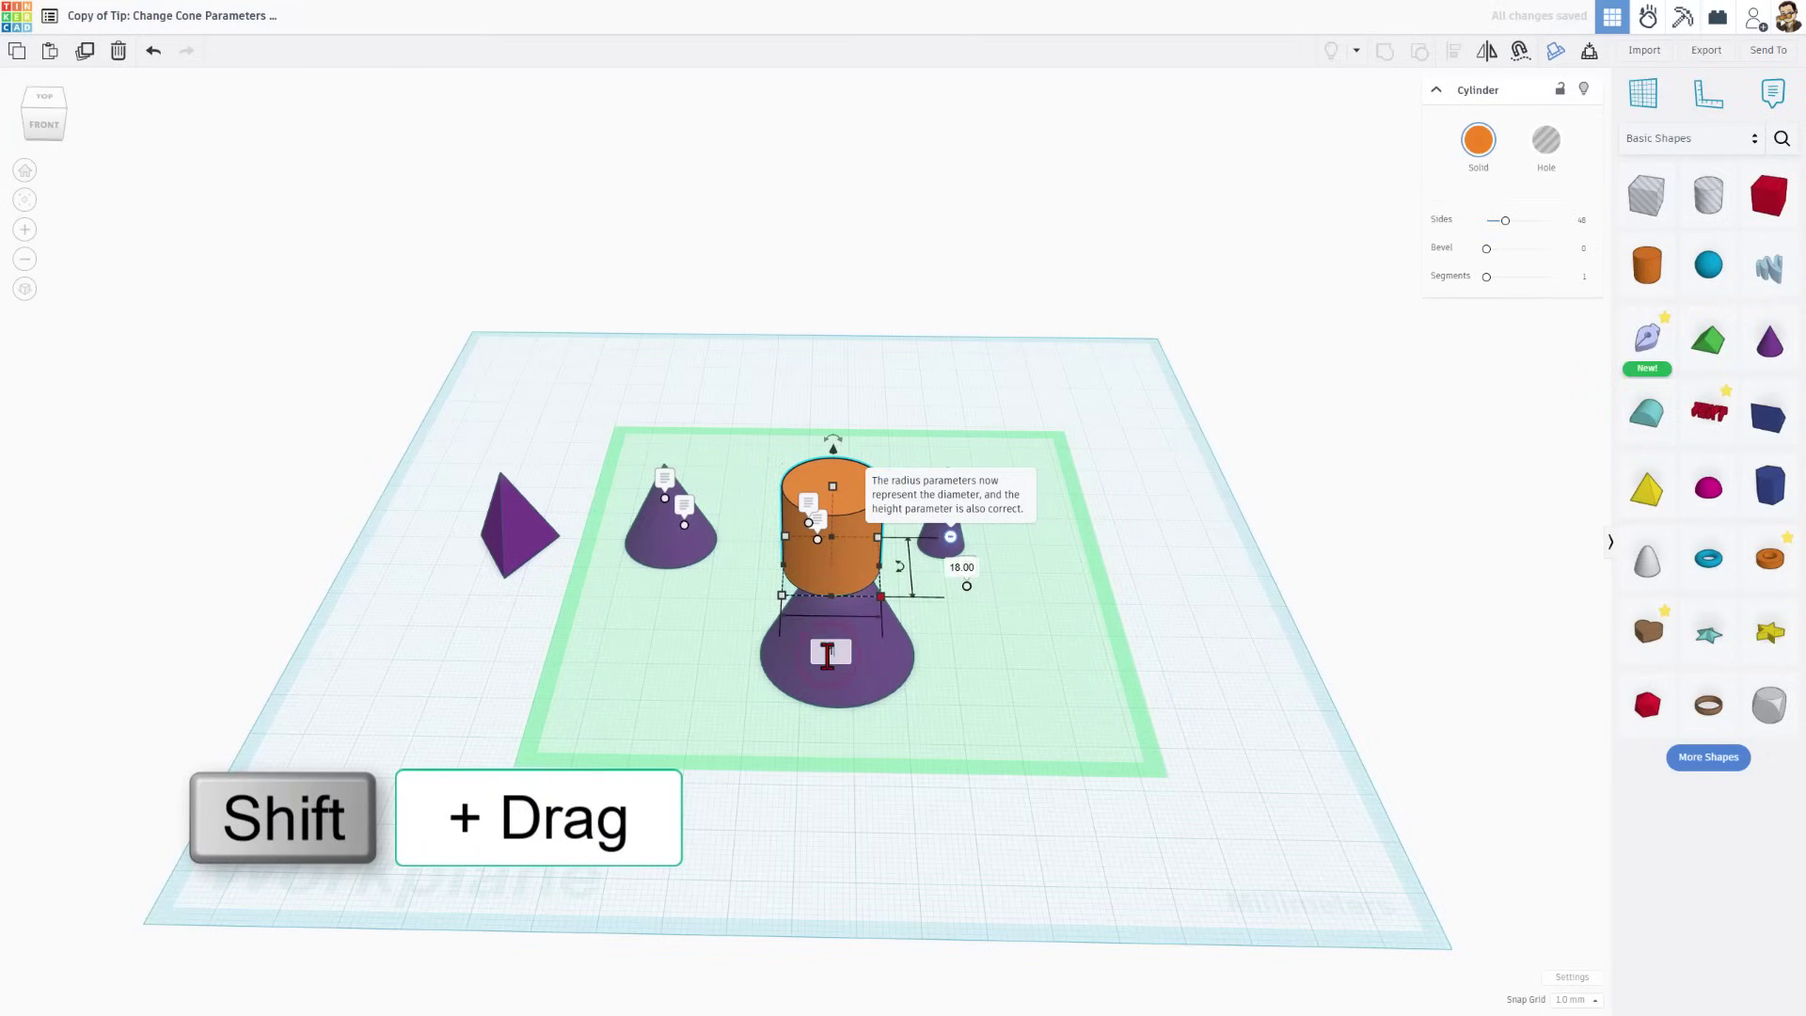
{"action": "left_click", "coordinate": [827, 656]}
{"action": "type", "text": "10"}
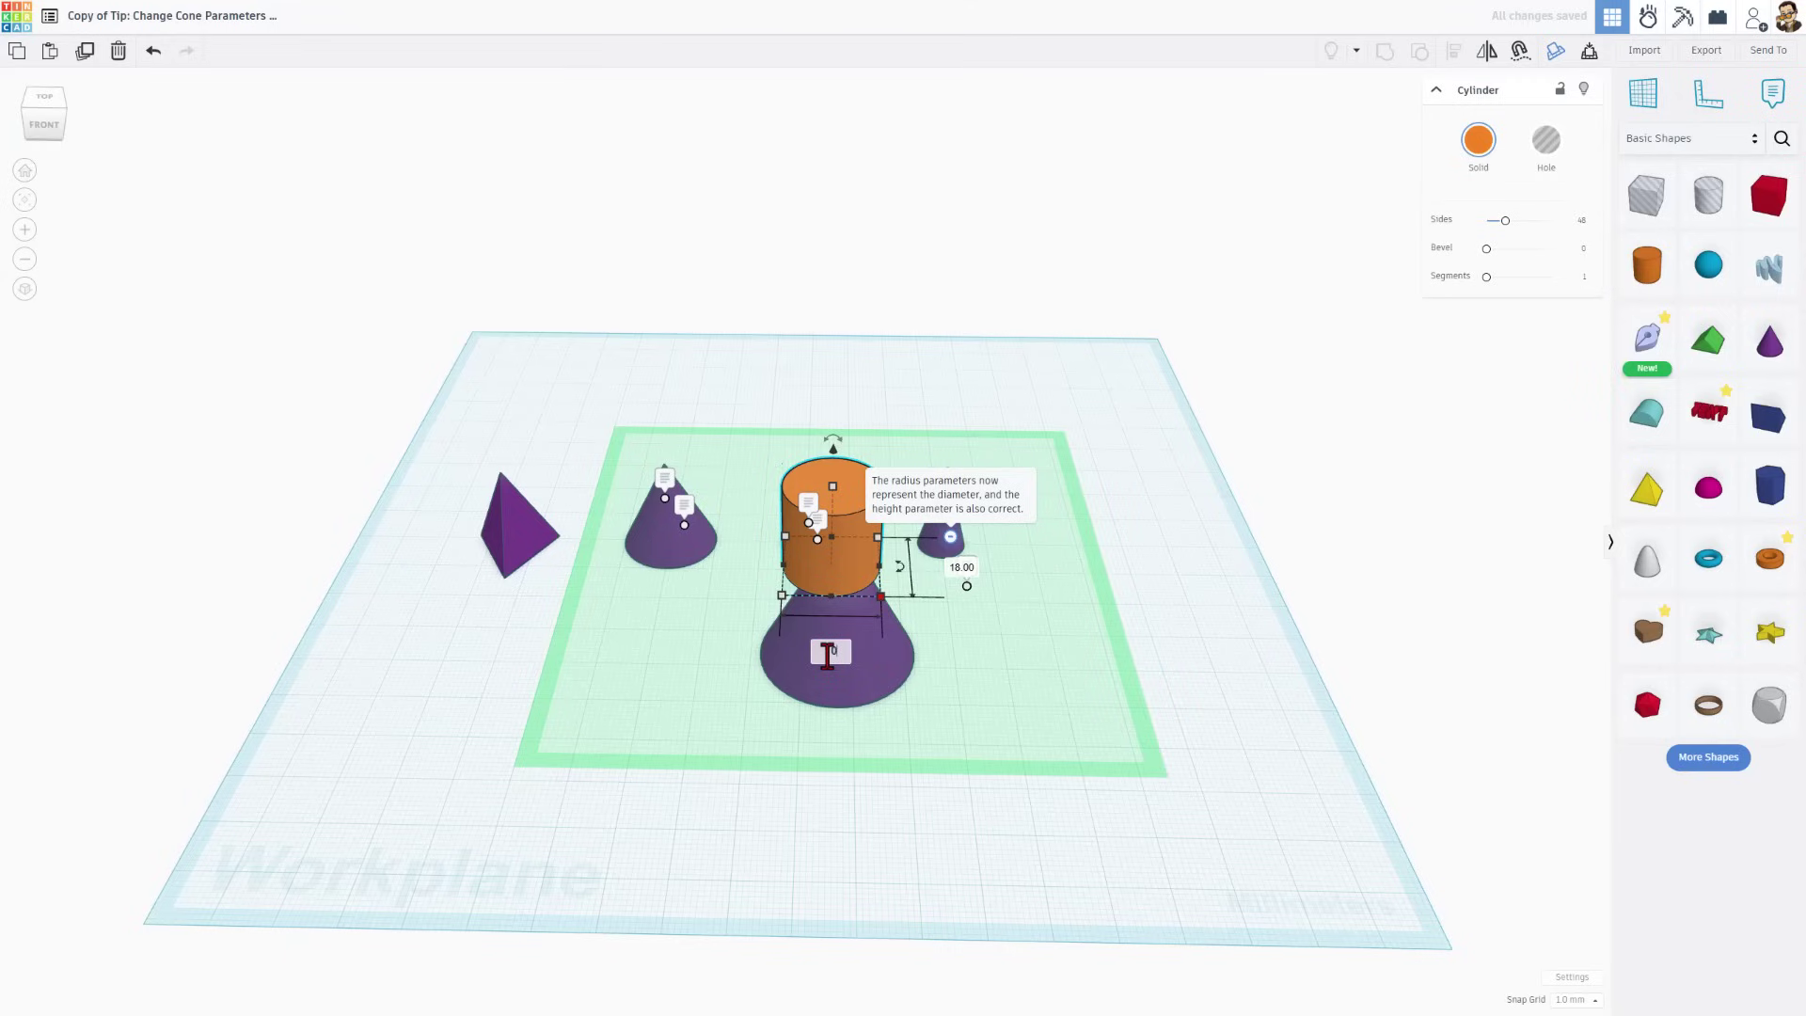
{"action": "key", "text": "Return"}
- Select both the cone and cylinder and align their centres
{"action": "right_click_drag", "start_coordinate": [835, 725], "coordinate": [698, 779]}
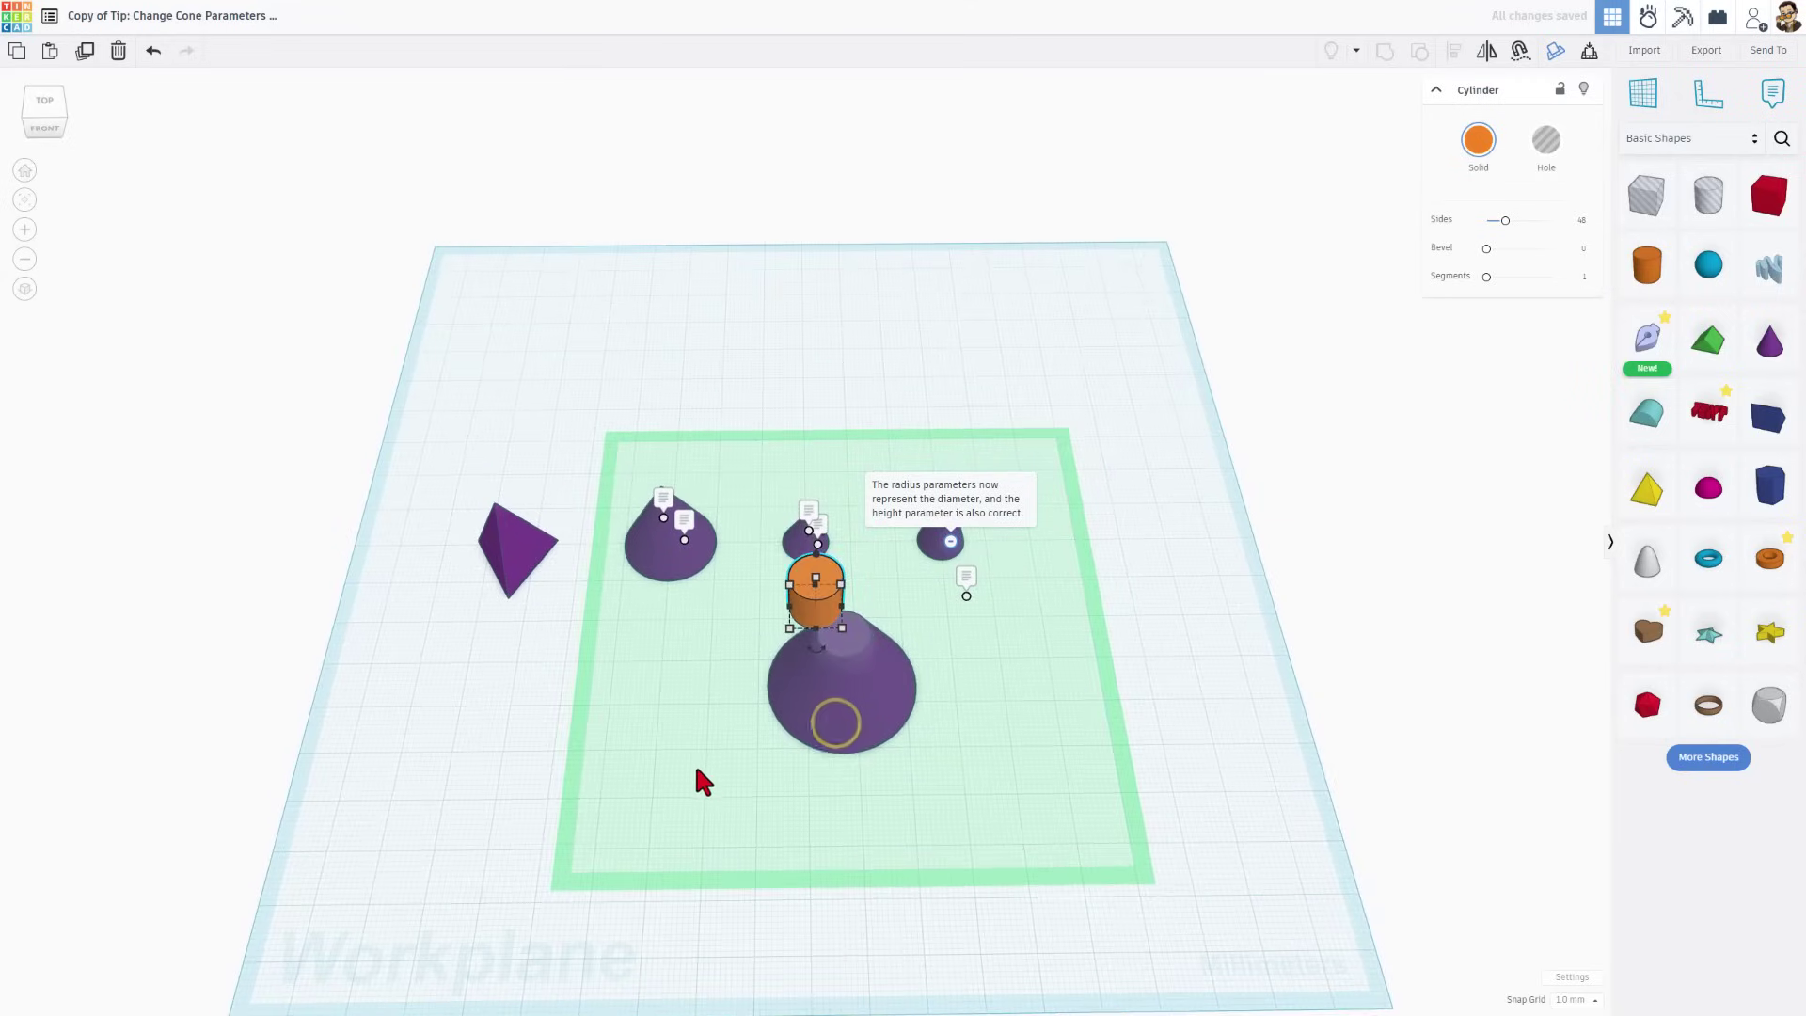
{"action": "left_click", "coordinate": [696, 767]}
{"action": "left_click_drag", "start_coordinate": [707, 596], "coordinate": [876, 718]}
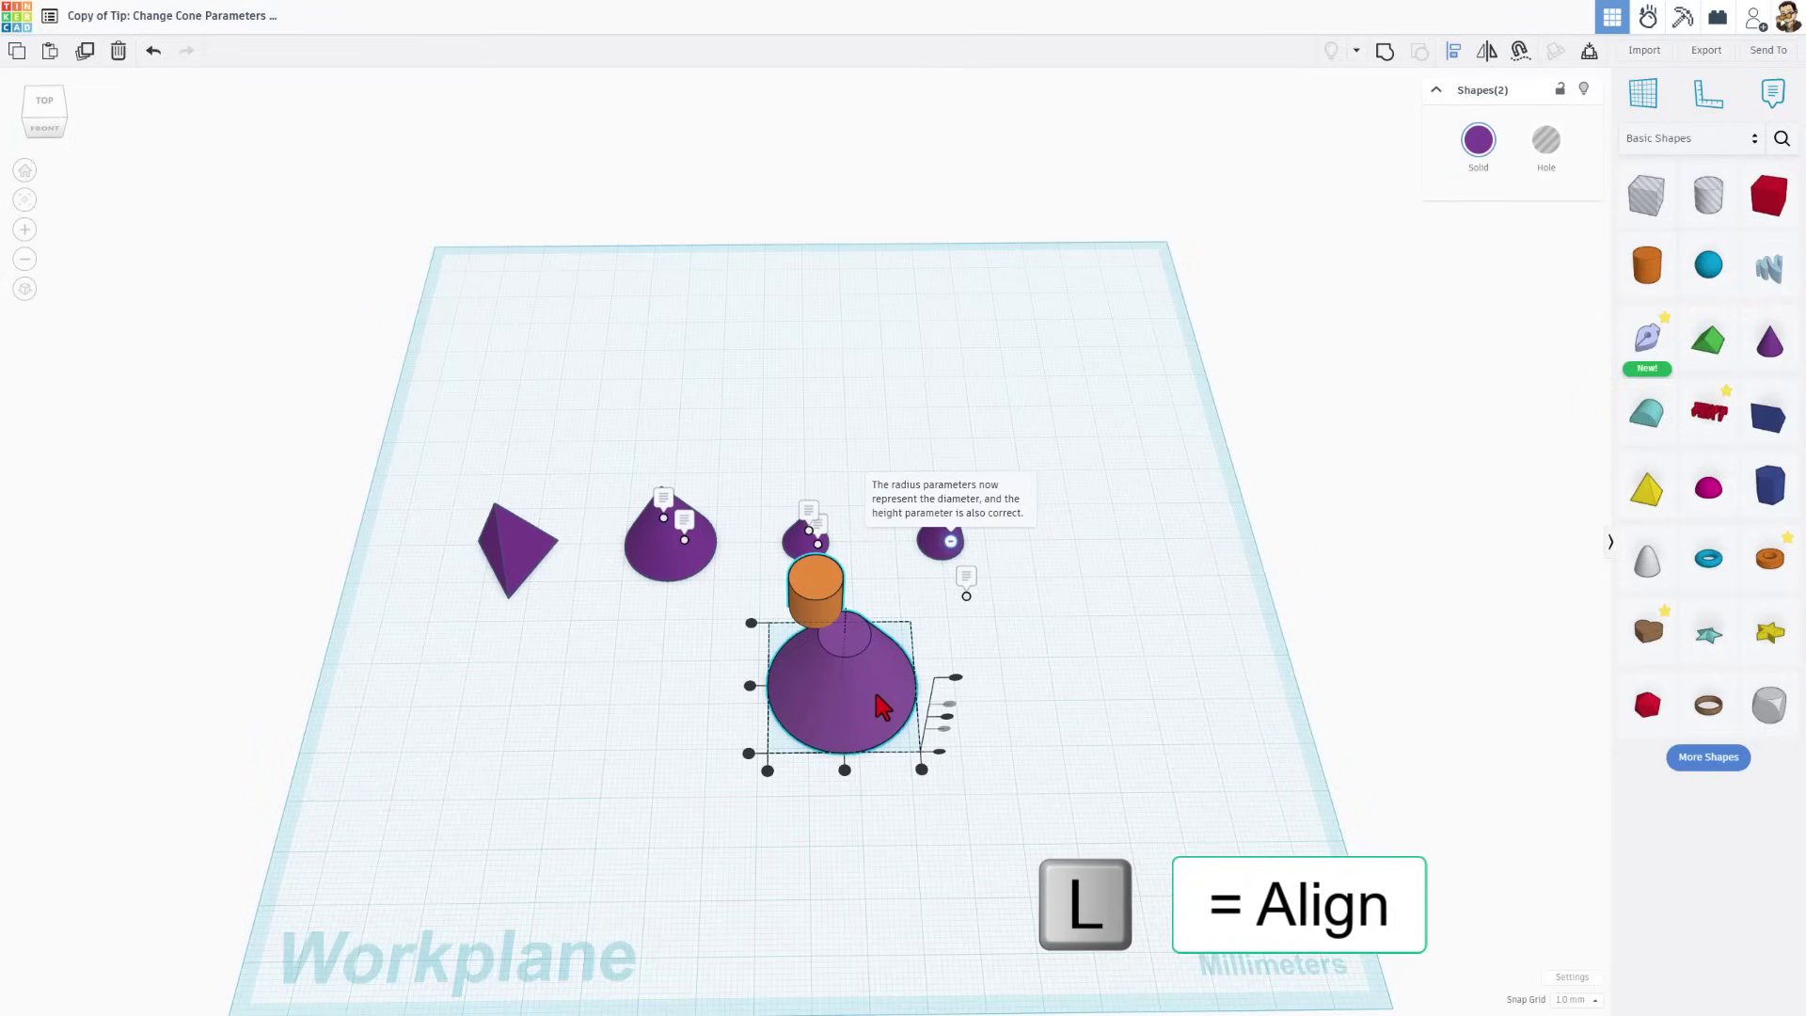
{"action": "left_click", "coordinate": [845, 769]}
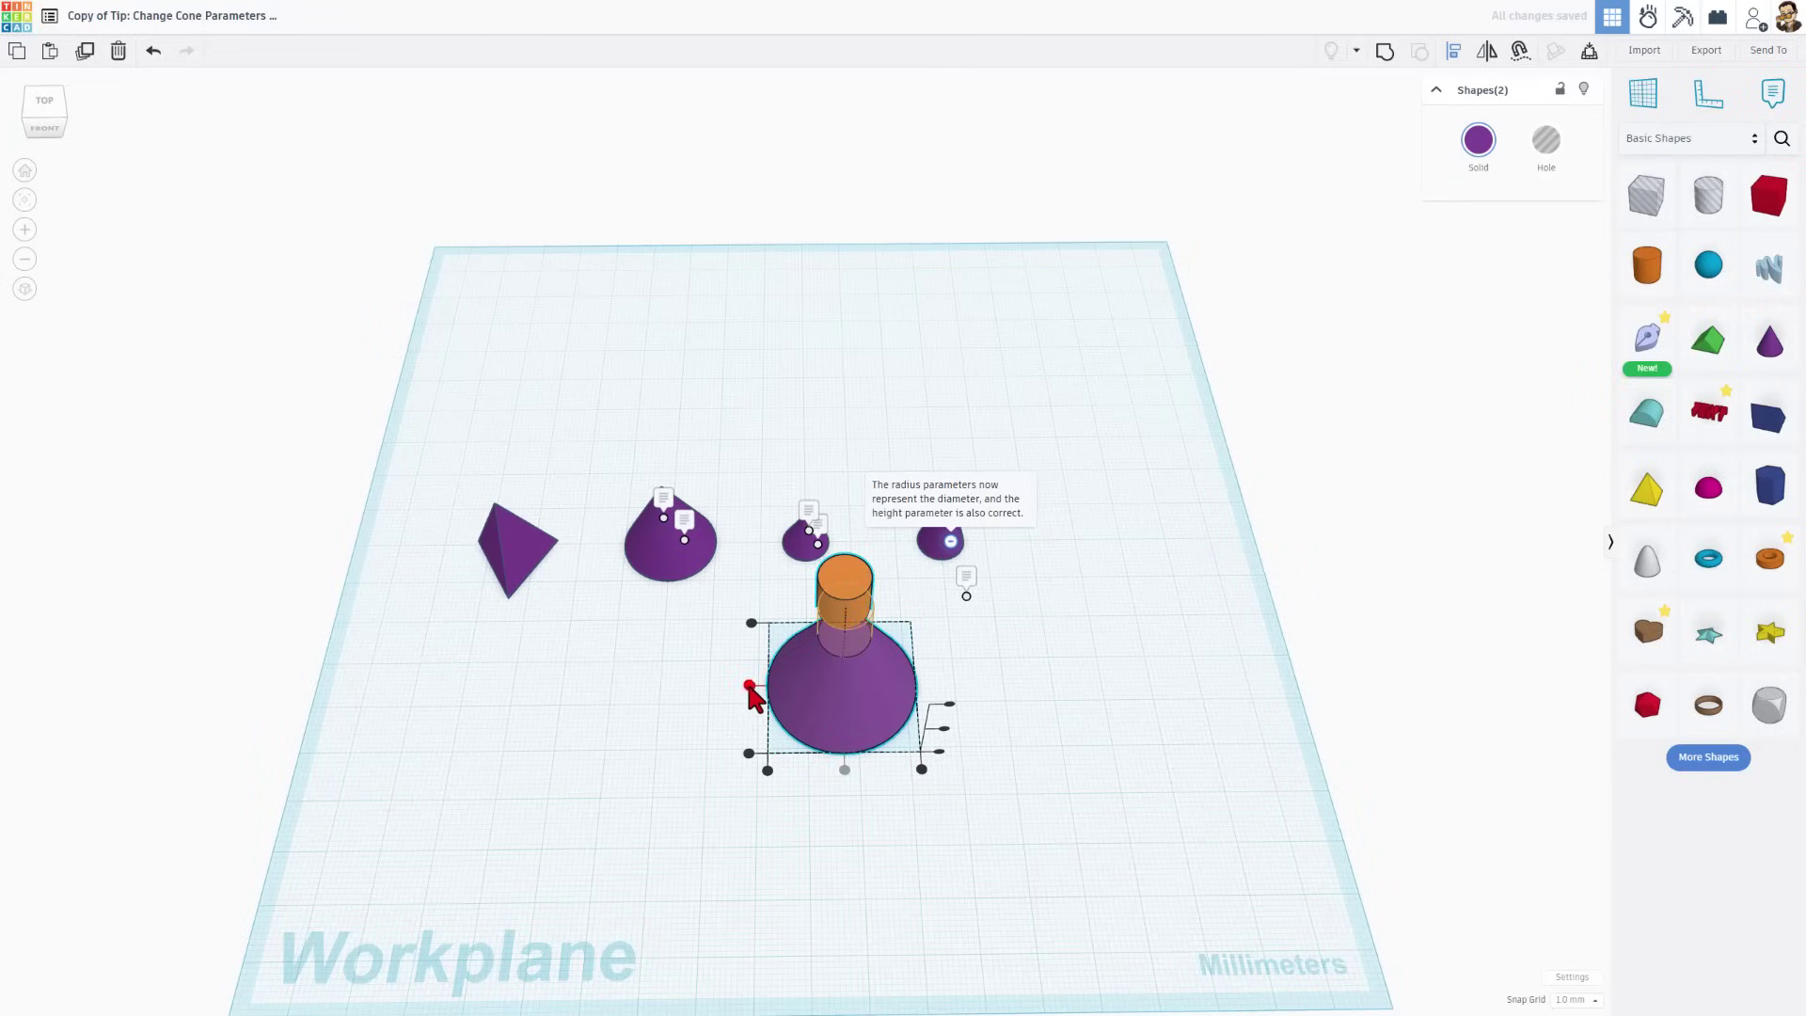
- Hide the tip notes attached to the cones
{"action": "left_click", "coordinate": [747, 692]}
{"action": "right_click_drag", "start_coordinate": [671, 750], "coordinate": [830, 659]}
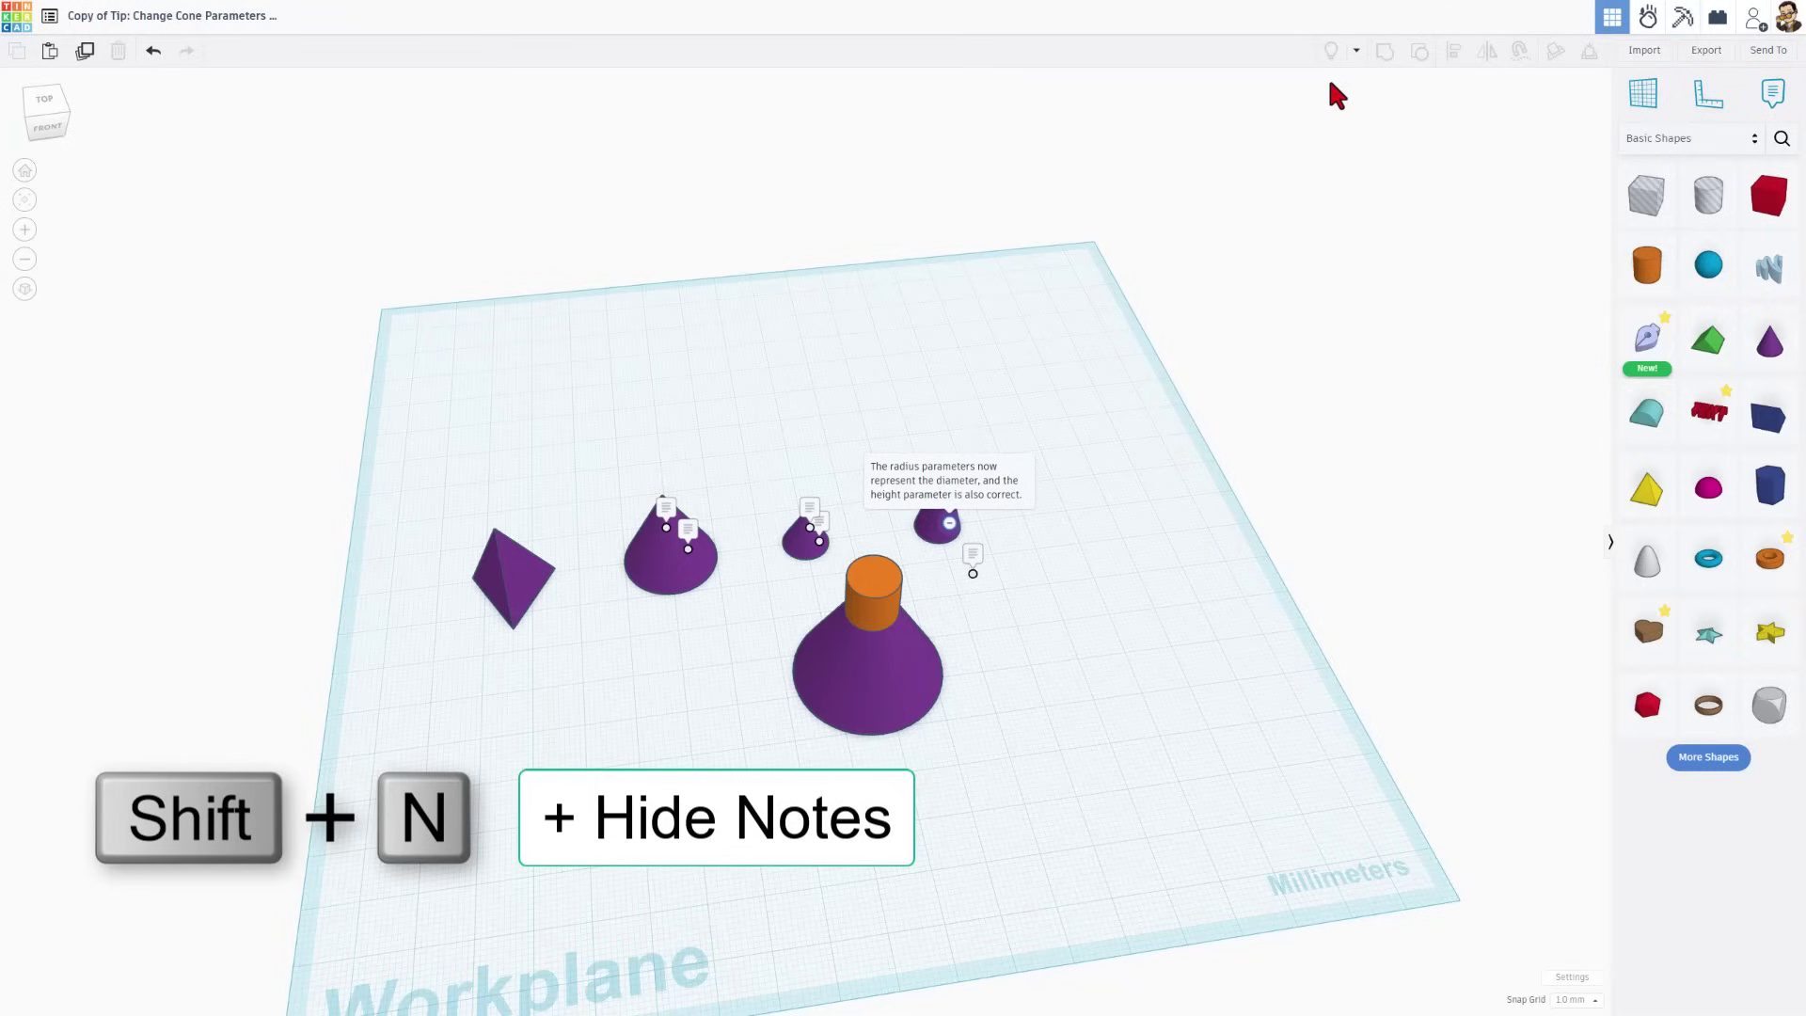
{"action": "left_click", "coordinate": [1358, 51]}
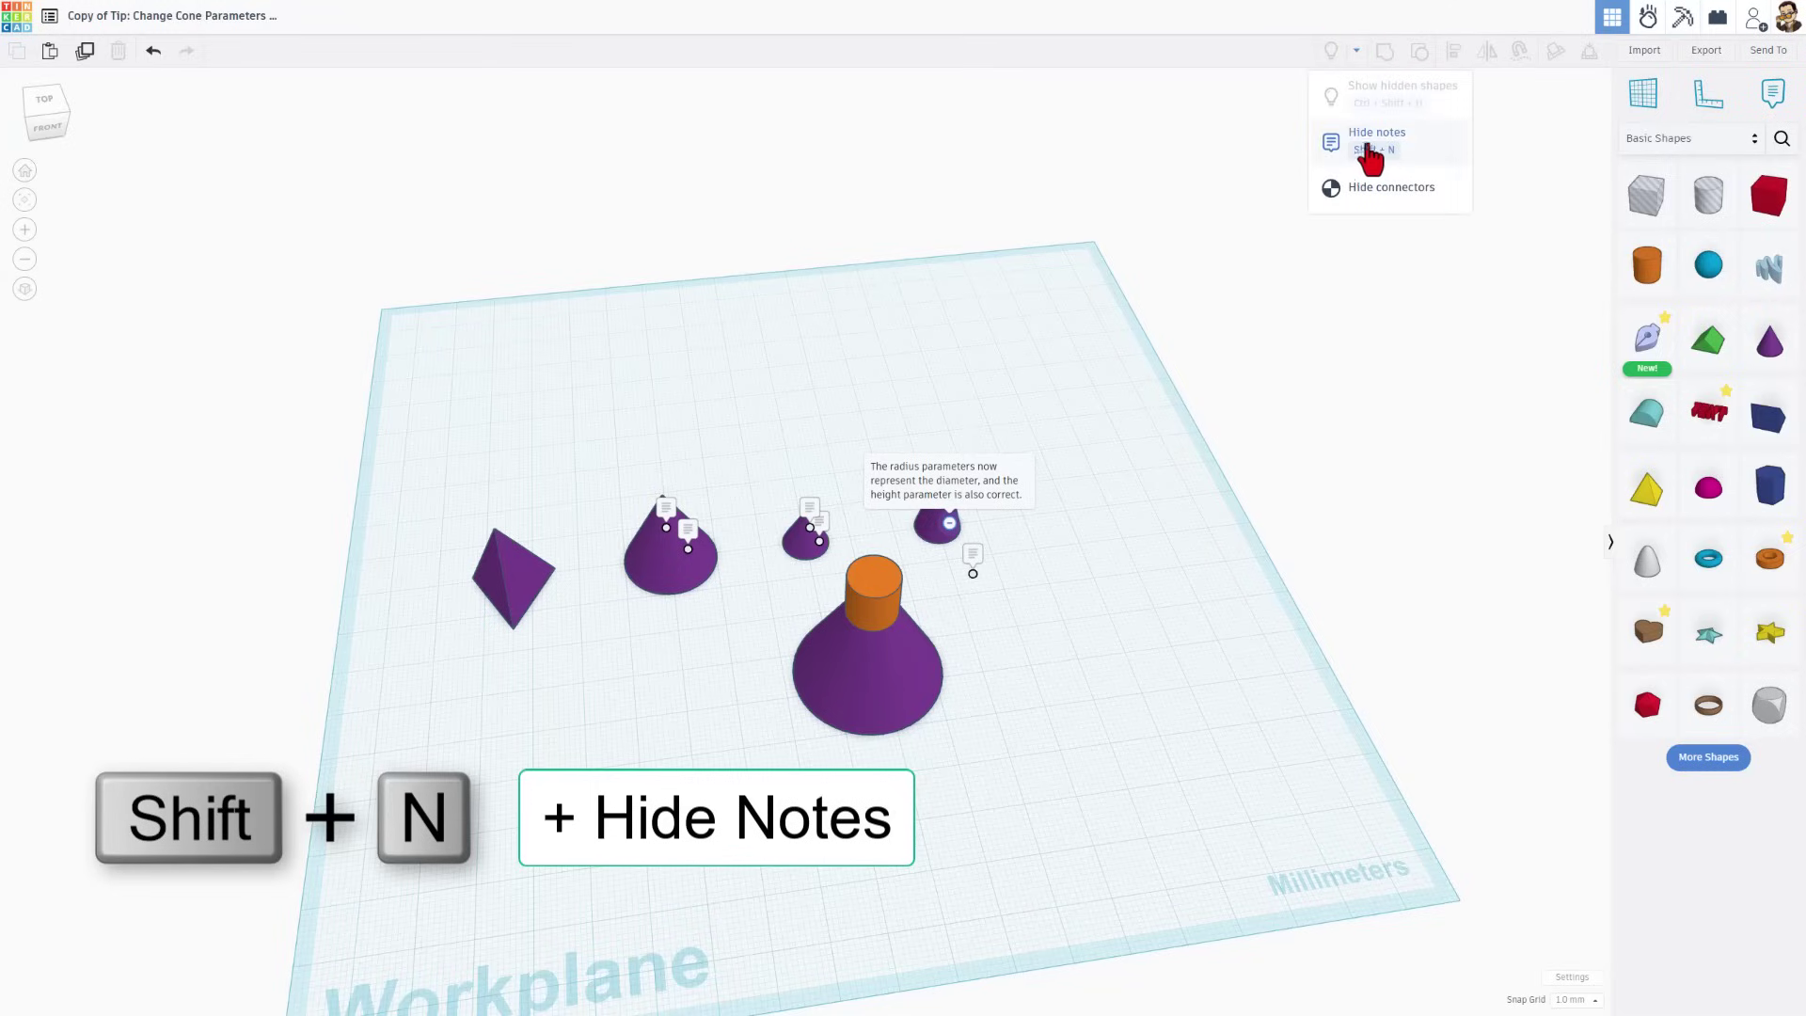
{"action": "left_click", "coordinate": [1372, 151]}
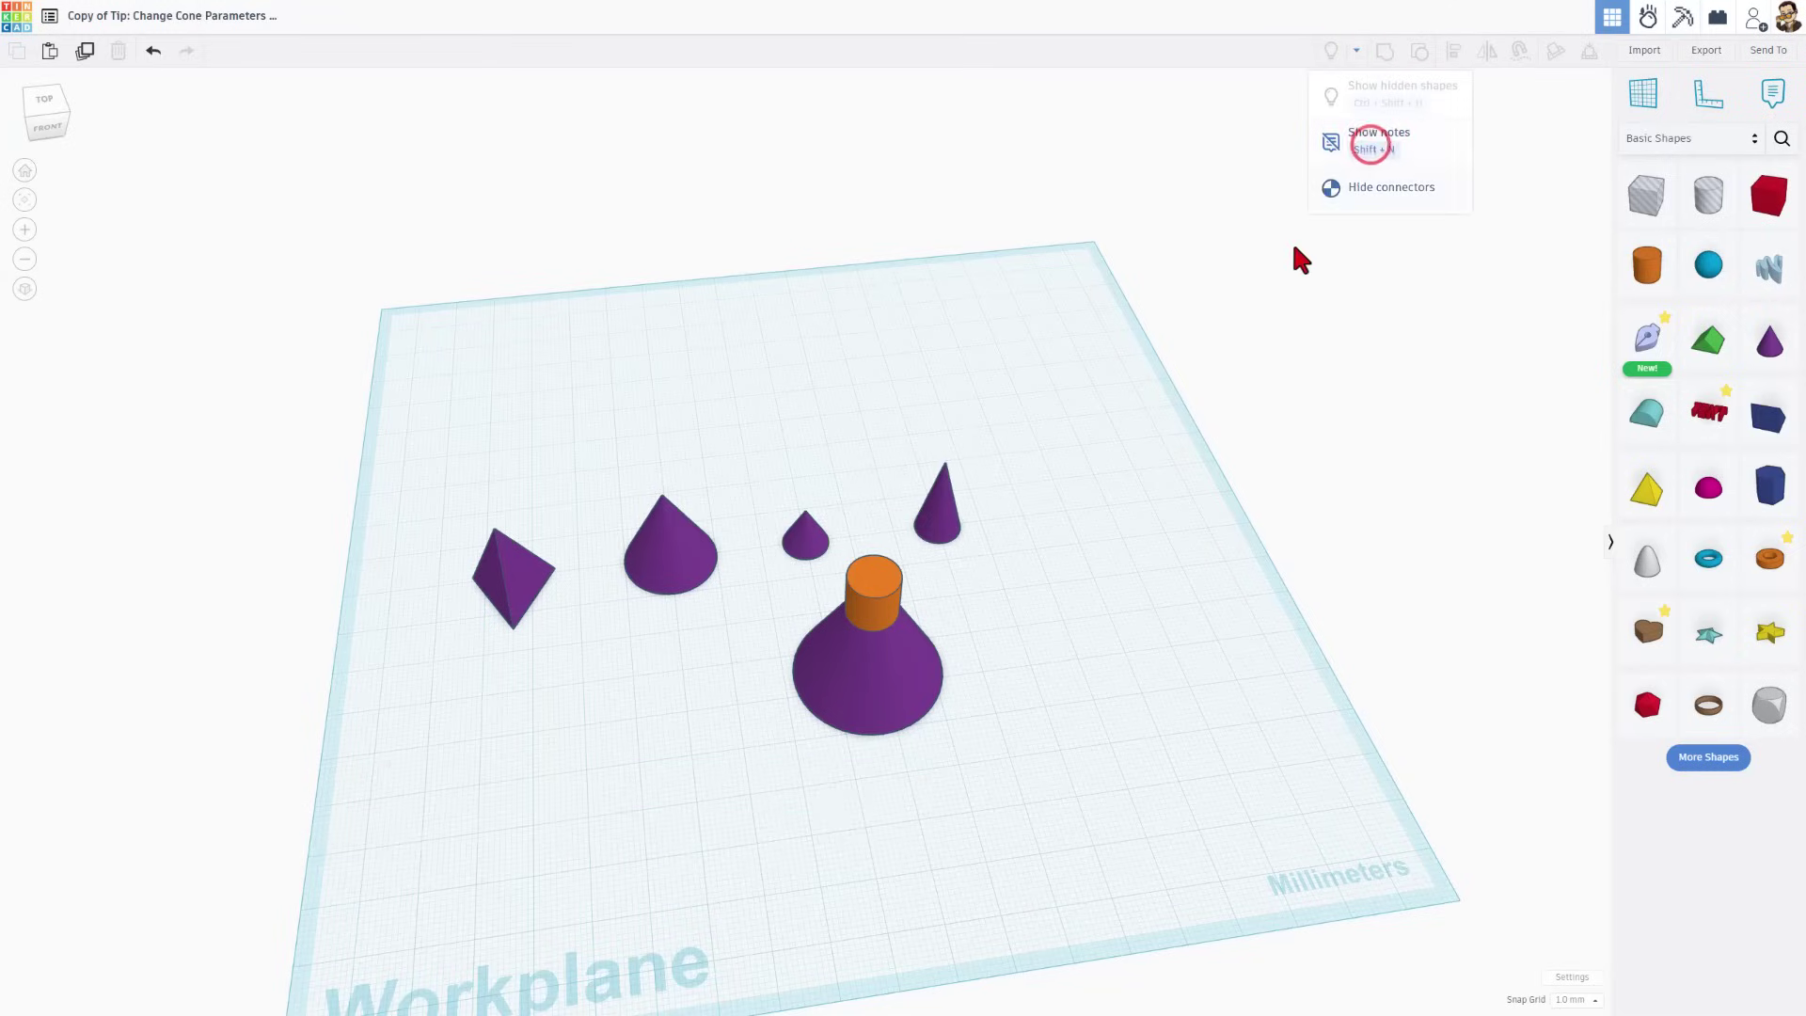
- Add a red box to the workplane behind the cones
{"action": "right_click_drag", "start_coordinate": [1073, 653], "coordinate": [810, 623]}
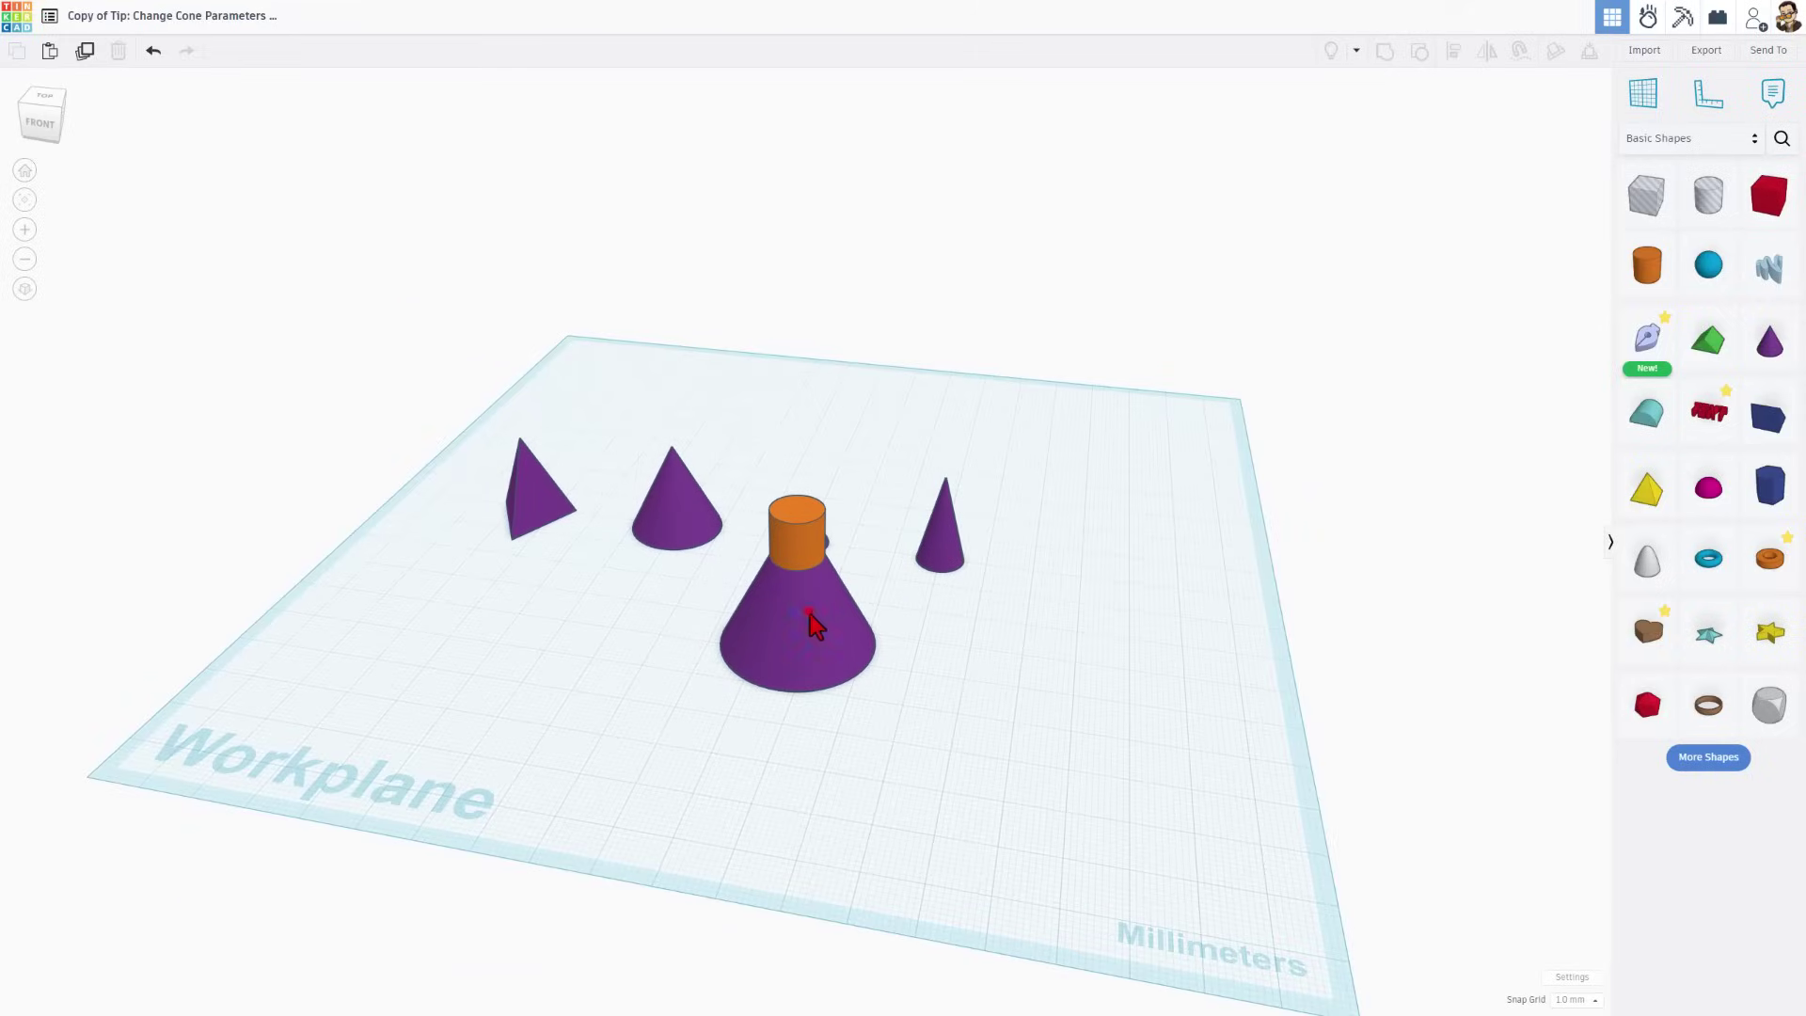
{"action": "left_click", "coordinate": [809, 613]}
{"action": "right_click_drag", "start_coordinate": [1317, 367], "coordinate": [1334, 403]}
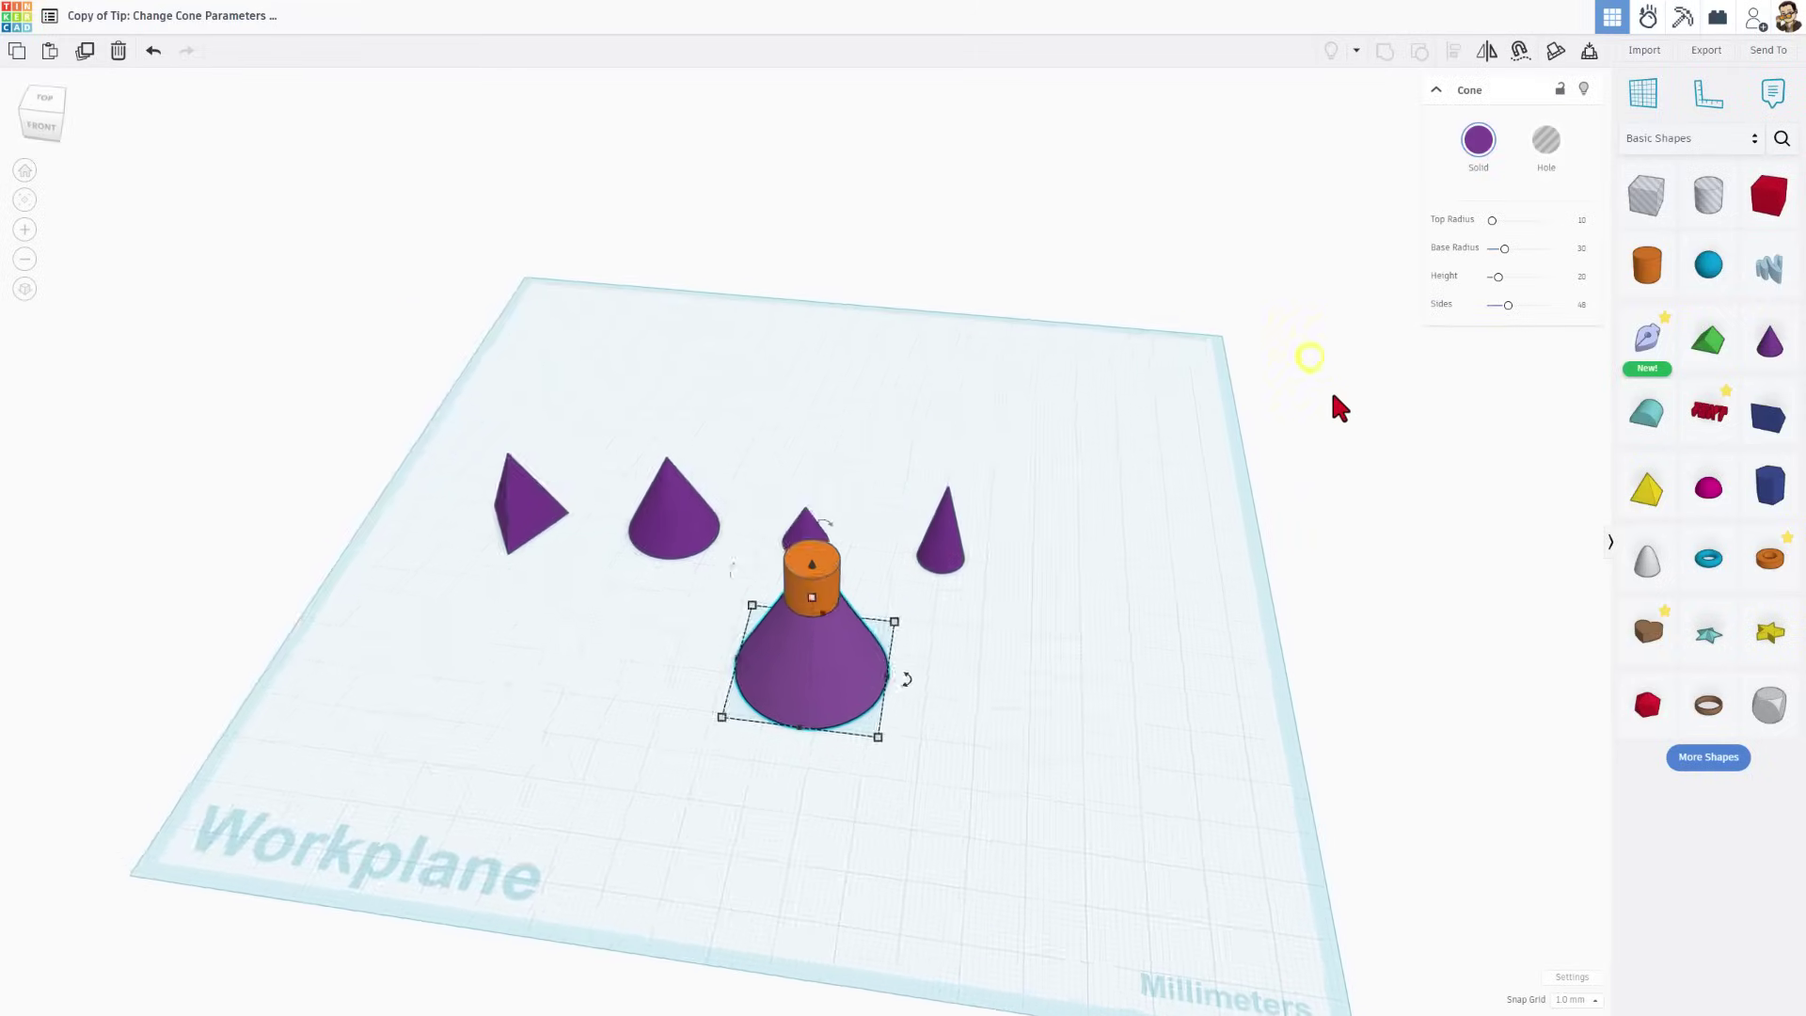
{"action": "left_click", "coordinate": [1411, 256]}
{"action": "left_click_drag", "start_coordinate": [1768, 195], "coordinate": [940, 463]}
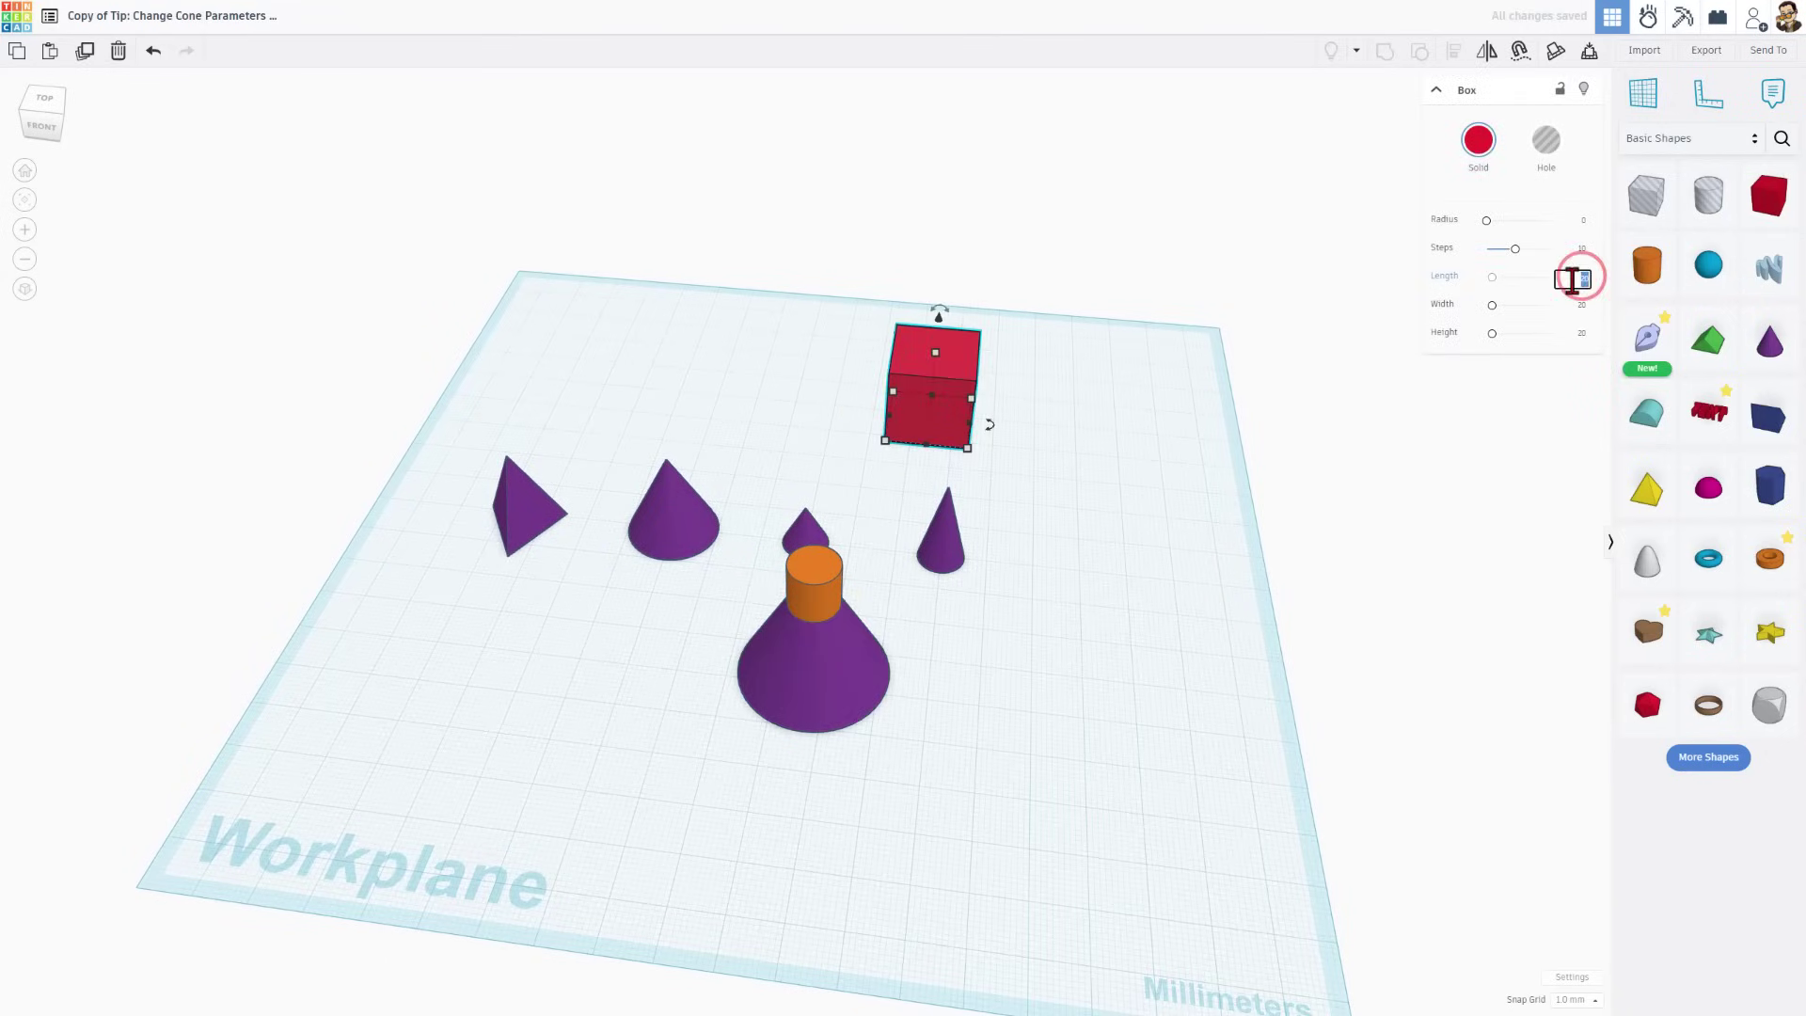
- Make the first box 30 mm long and add a second box enlarged to about 51 by 48 mm beside it
{"action": "type", "text": "30"}
{"action": "key", "text": "Return"}
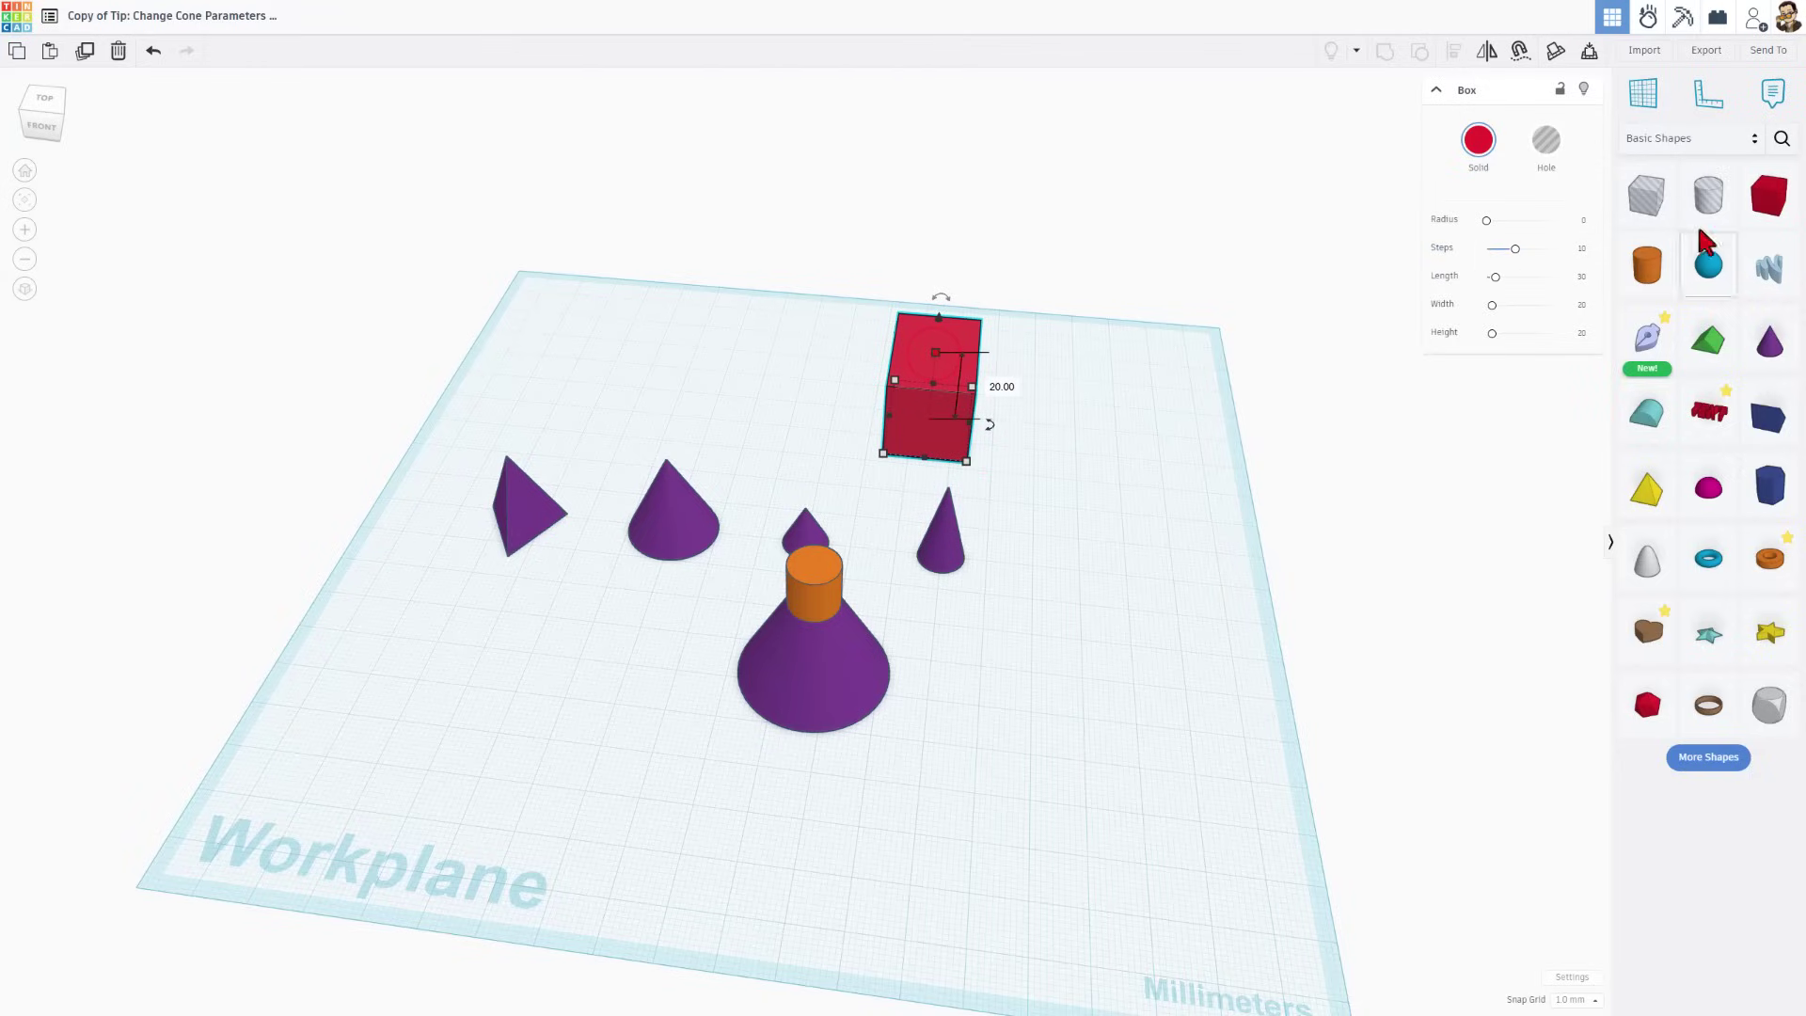
{"action": "left_click", "coordinate": [1768, 194]}
{"action": "left_click", "coordinate": [763, 386]}
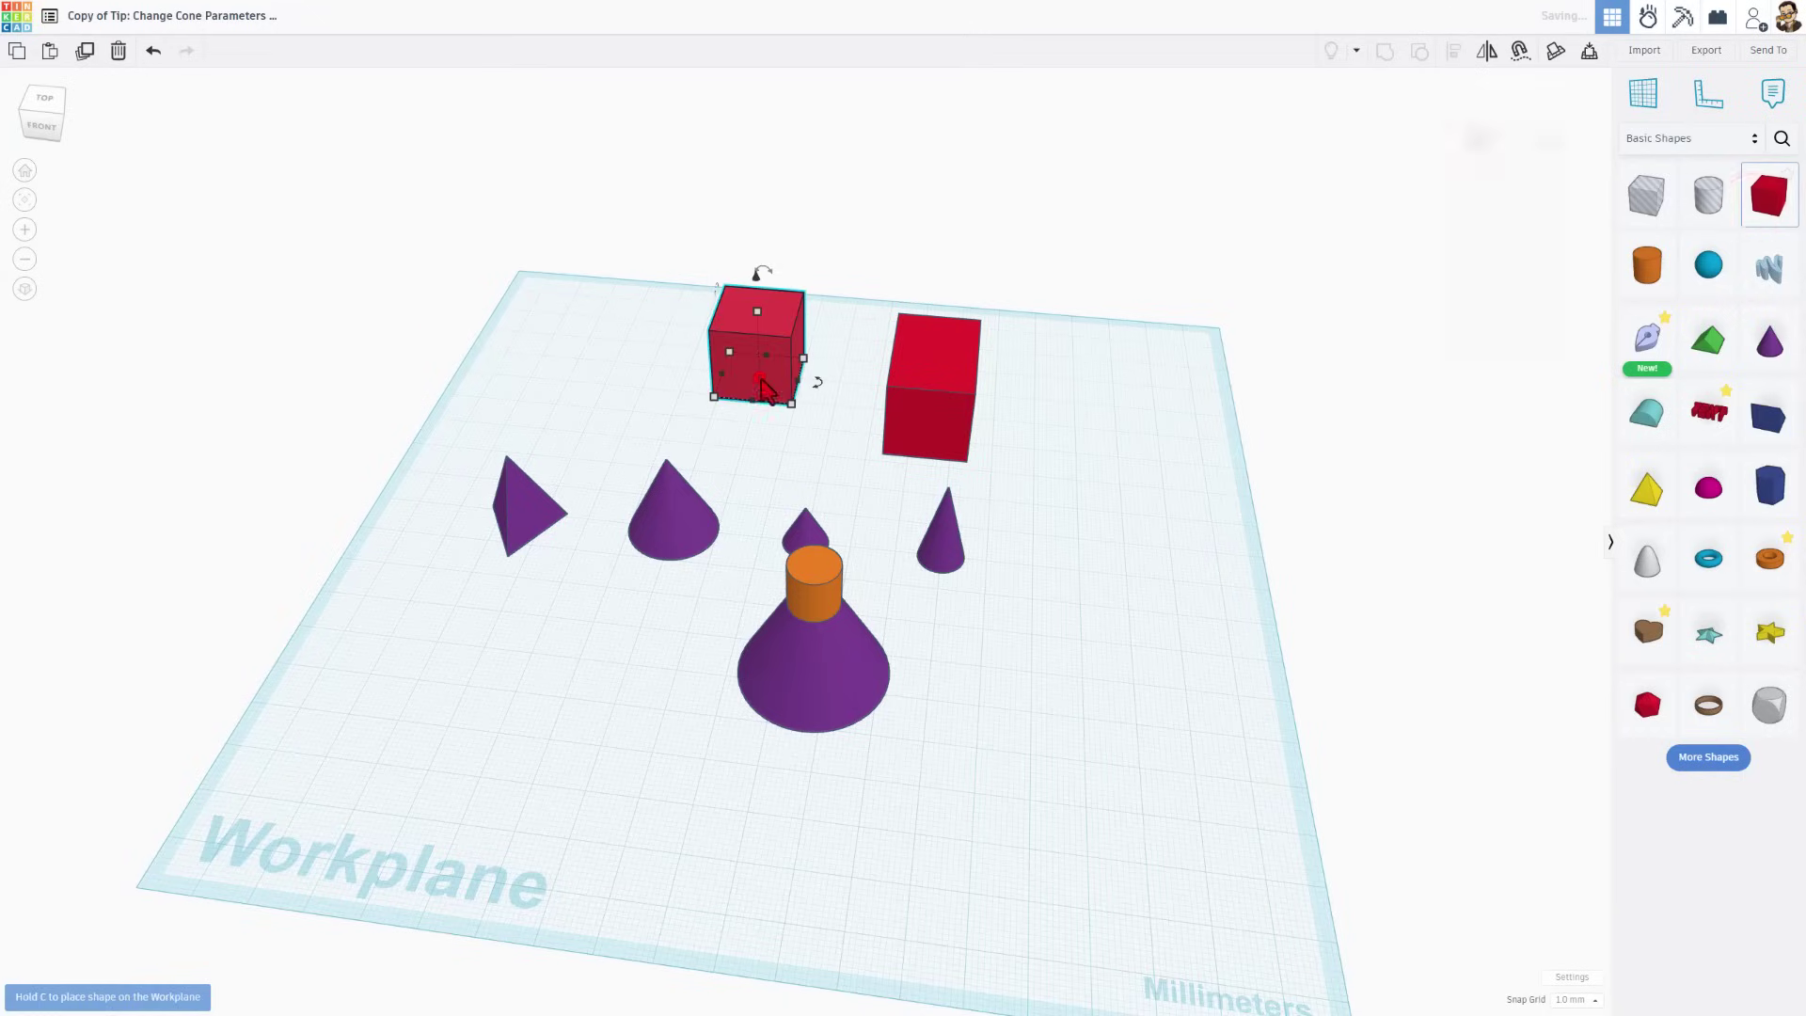
{"action": "left_click_drag", "start_coordinate": [714, 400], "coordinate": [644, 527]}
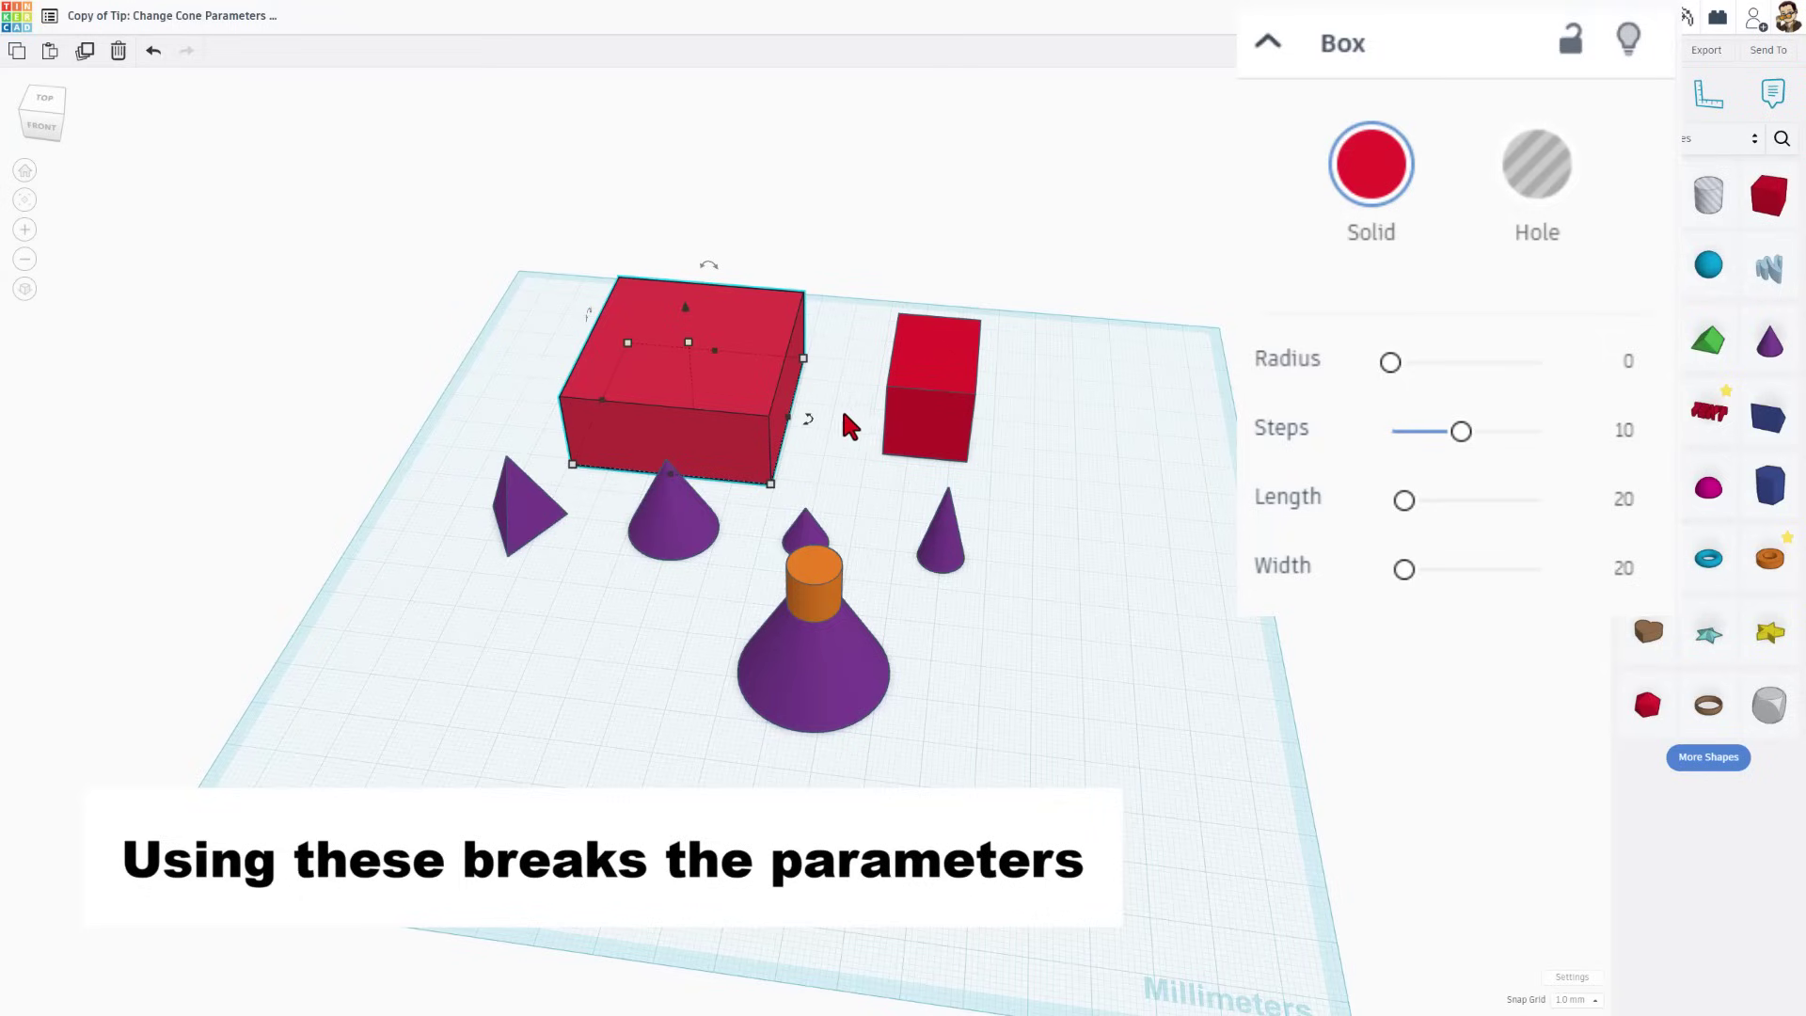
{"action": "left_click", "coordinate": [827, 659]}
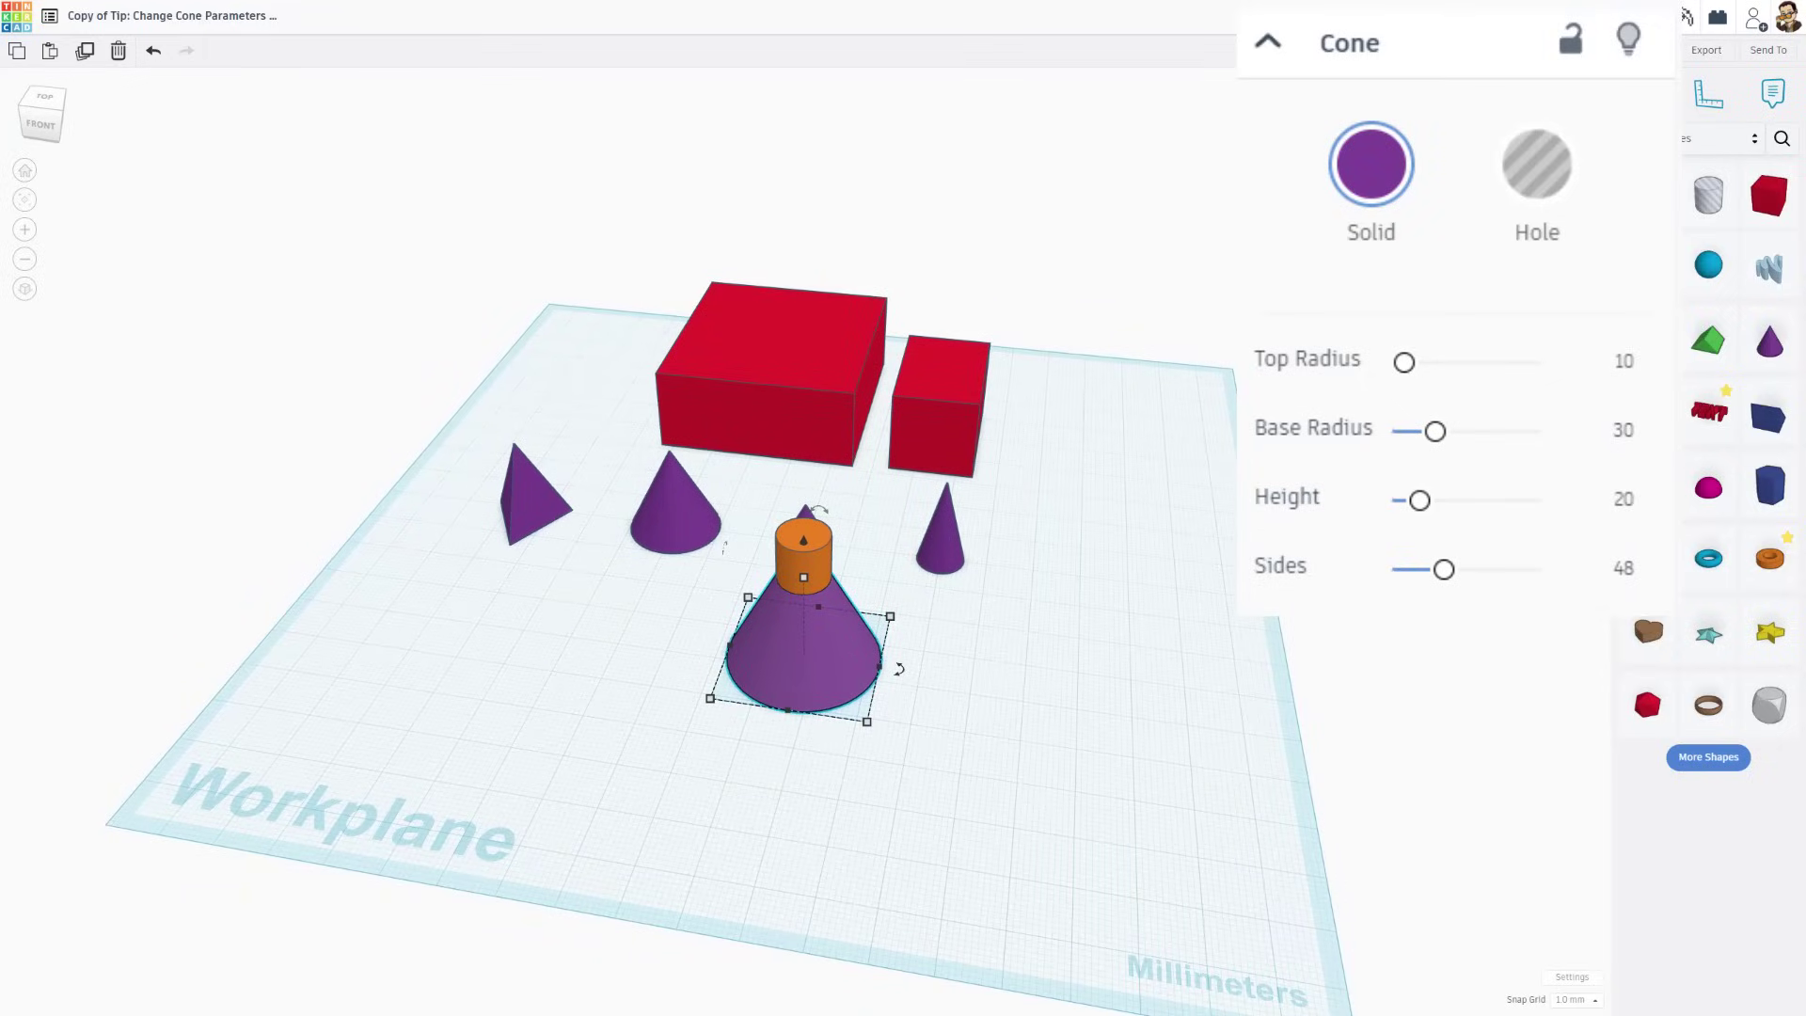
{"action": "right_click_drag", "start_coordinate": [1171, 673], "coordinate": [1000, 677]}
{"action": "left_click", "coordinate": [996, 656]}
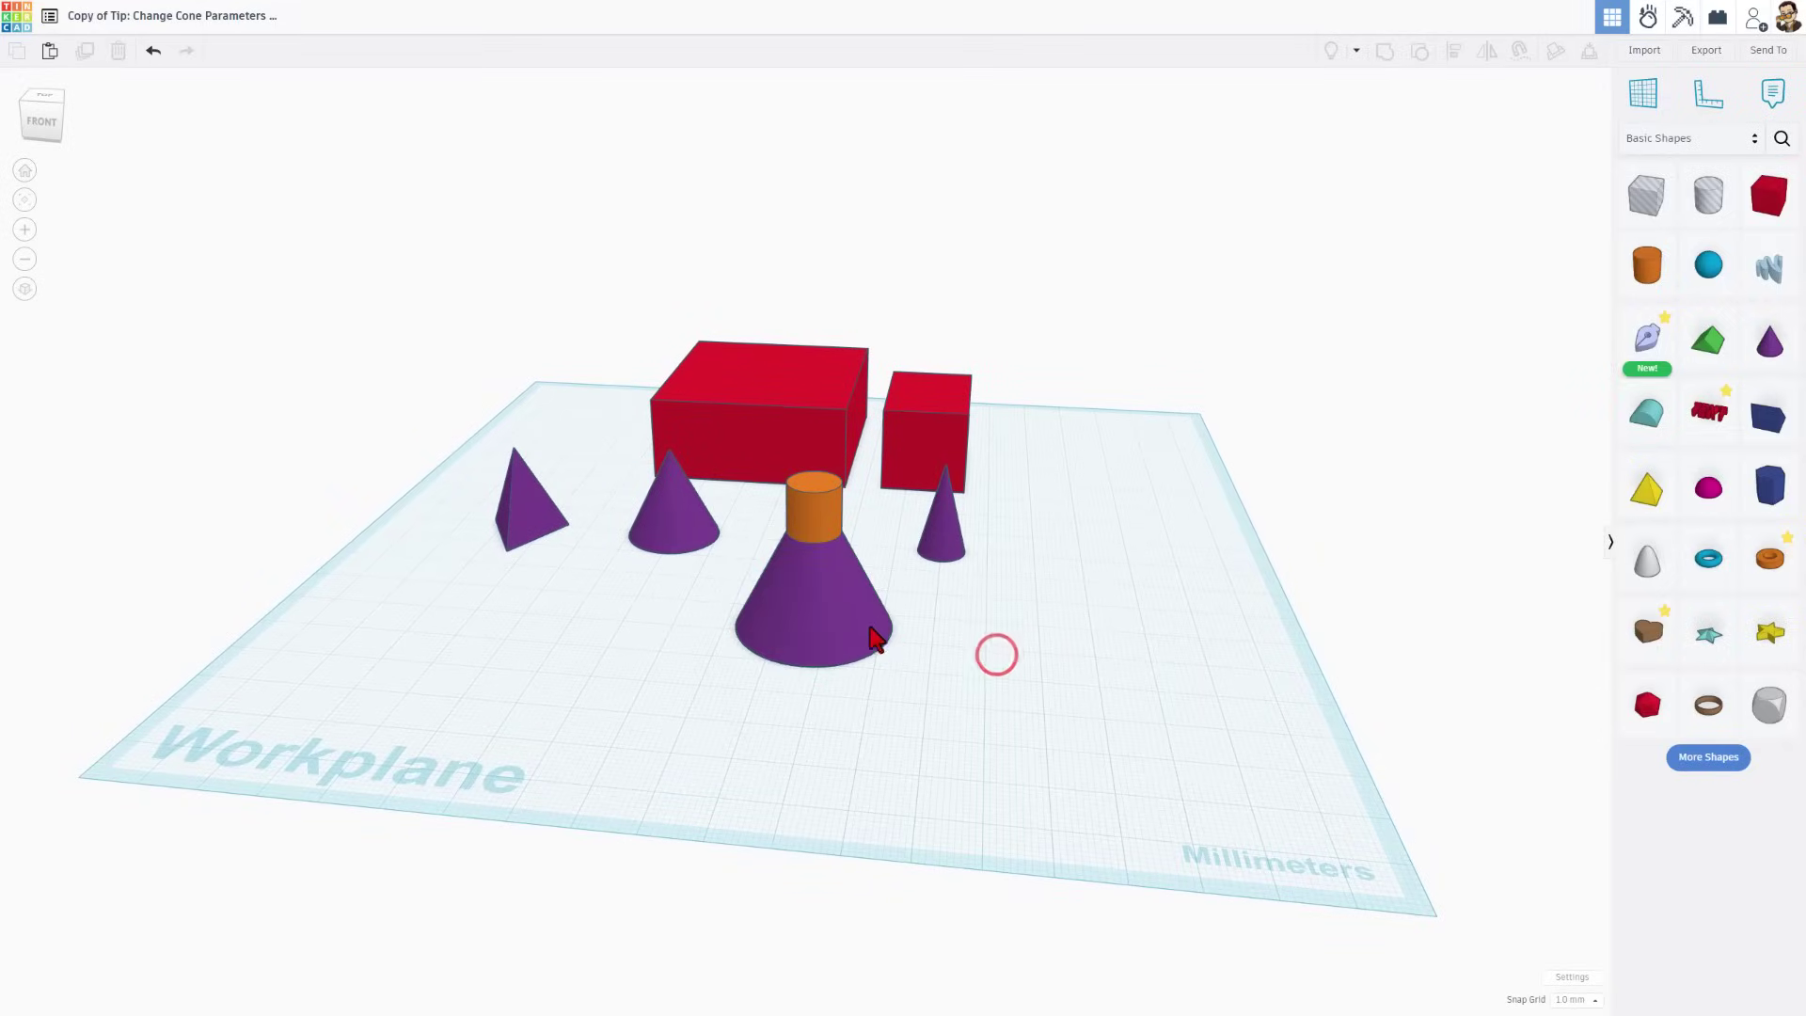
- Rename the design 'cone diameter' and return to the designs dashboard
{"action": "left_click", "coordinate": [875, 640]}
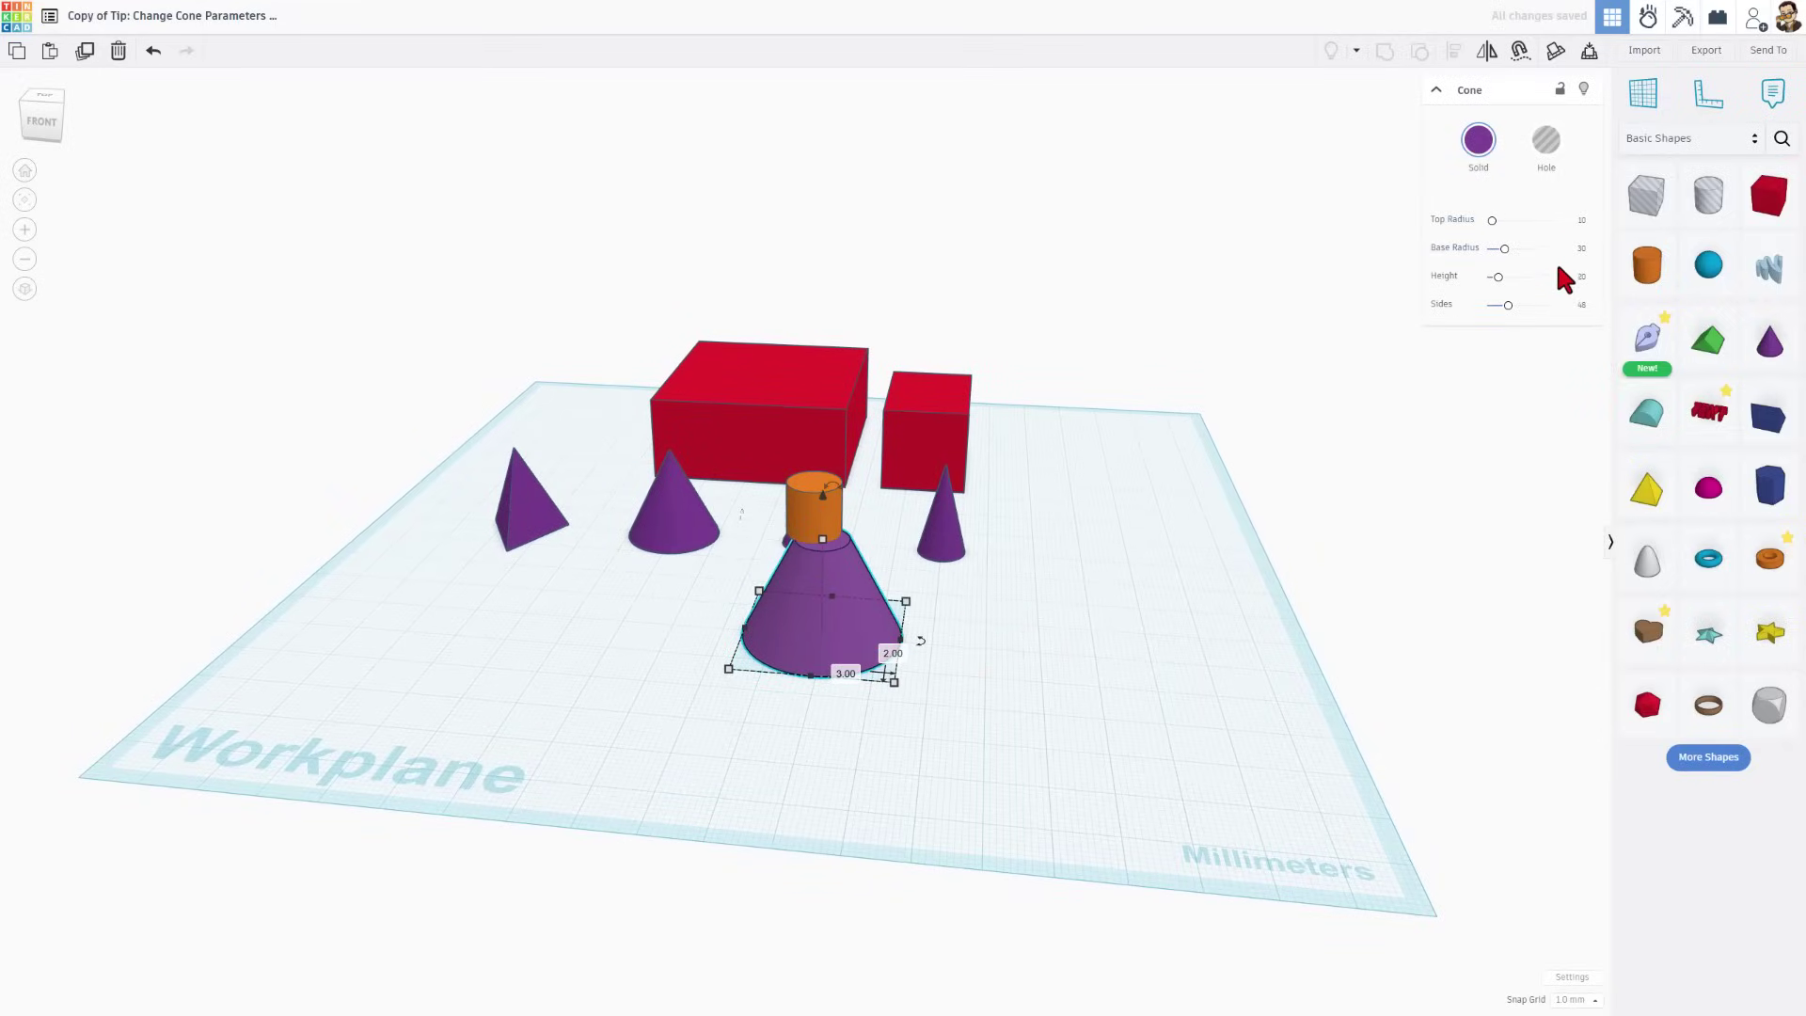
{"action": "right_click_drag", "start_coordinate": [1079, 743], "coordinate": [502, 502]}
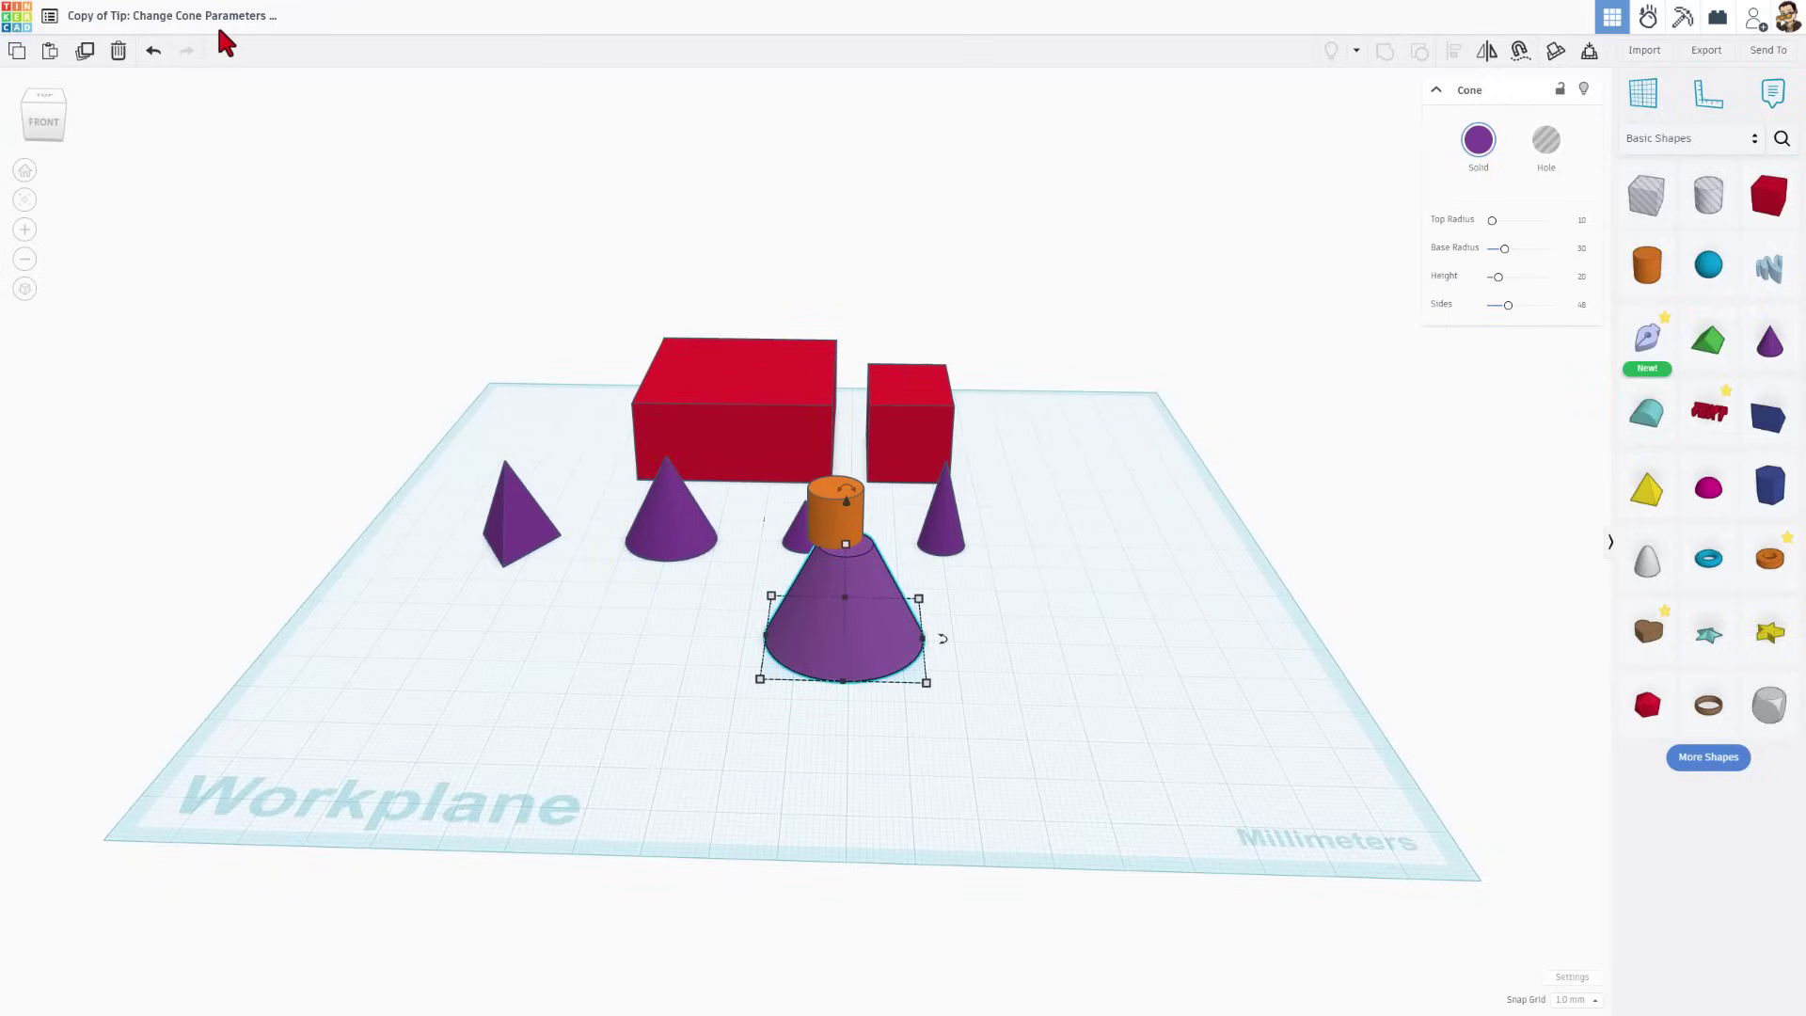
{"action": "left_click", "coordinate": [188, 16]}
{"action": "type", "text": "conediam"}
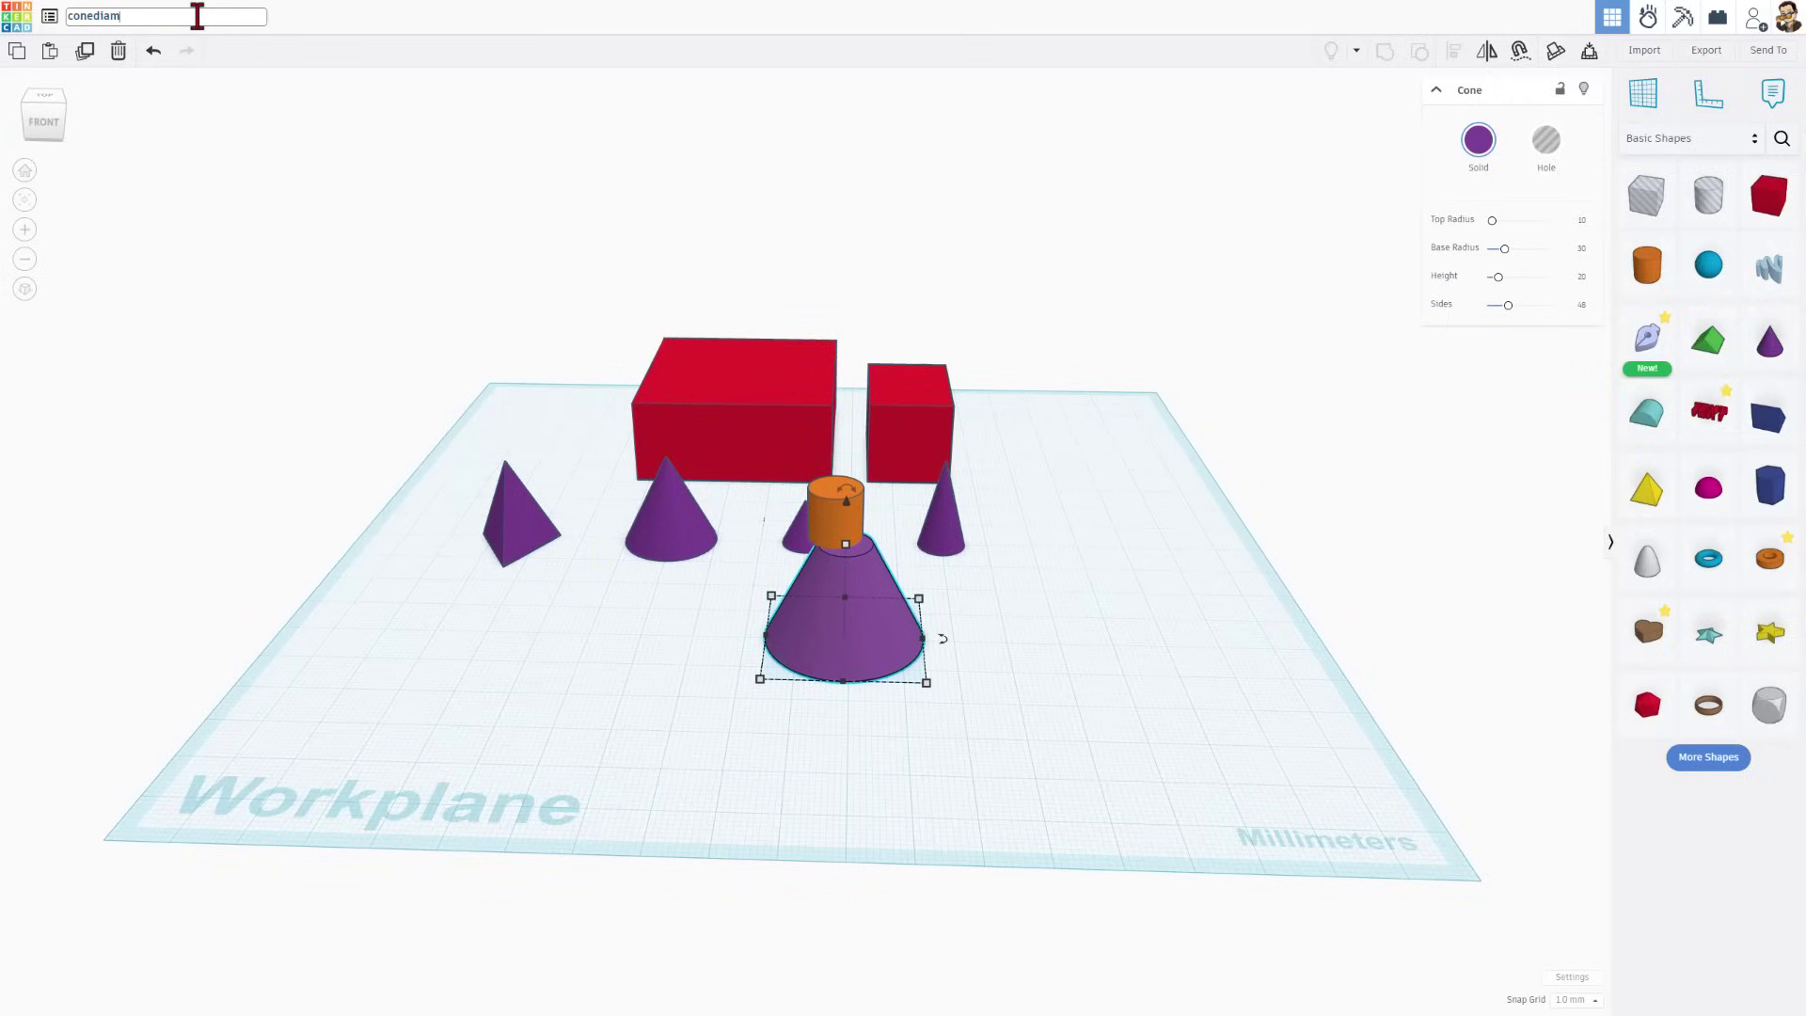
{"action": "key", "text": "BackSpace"}
{"action": "type", "text": "d"}
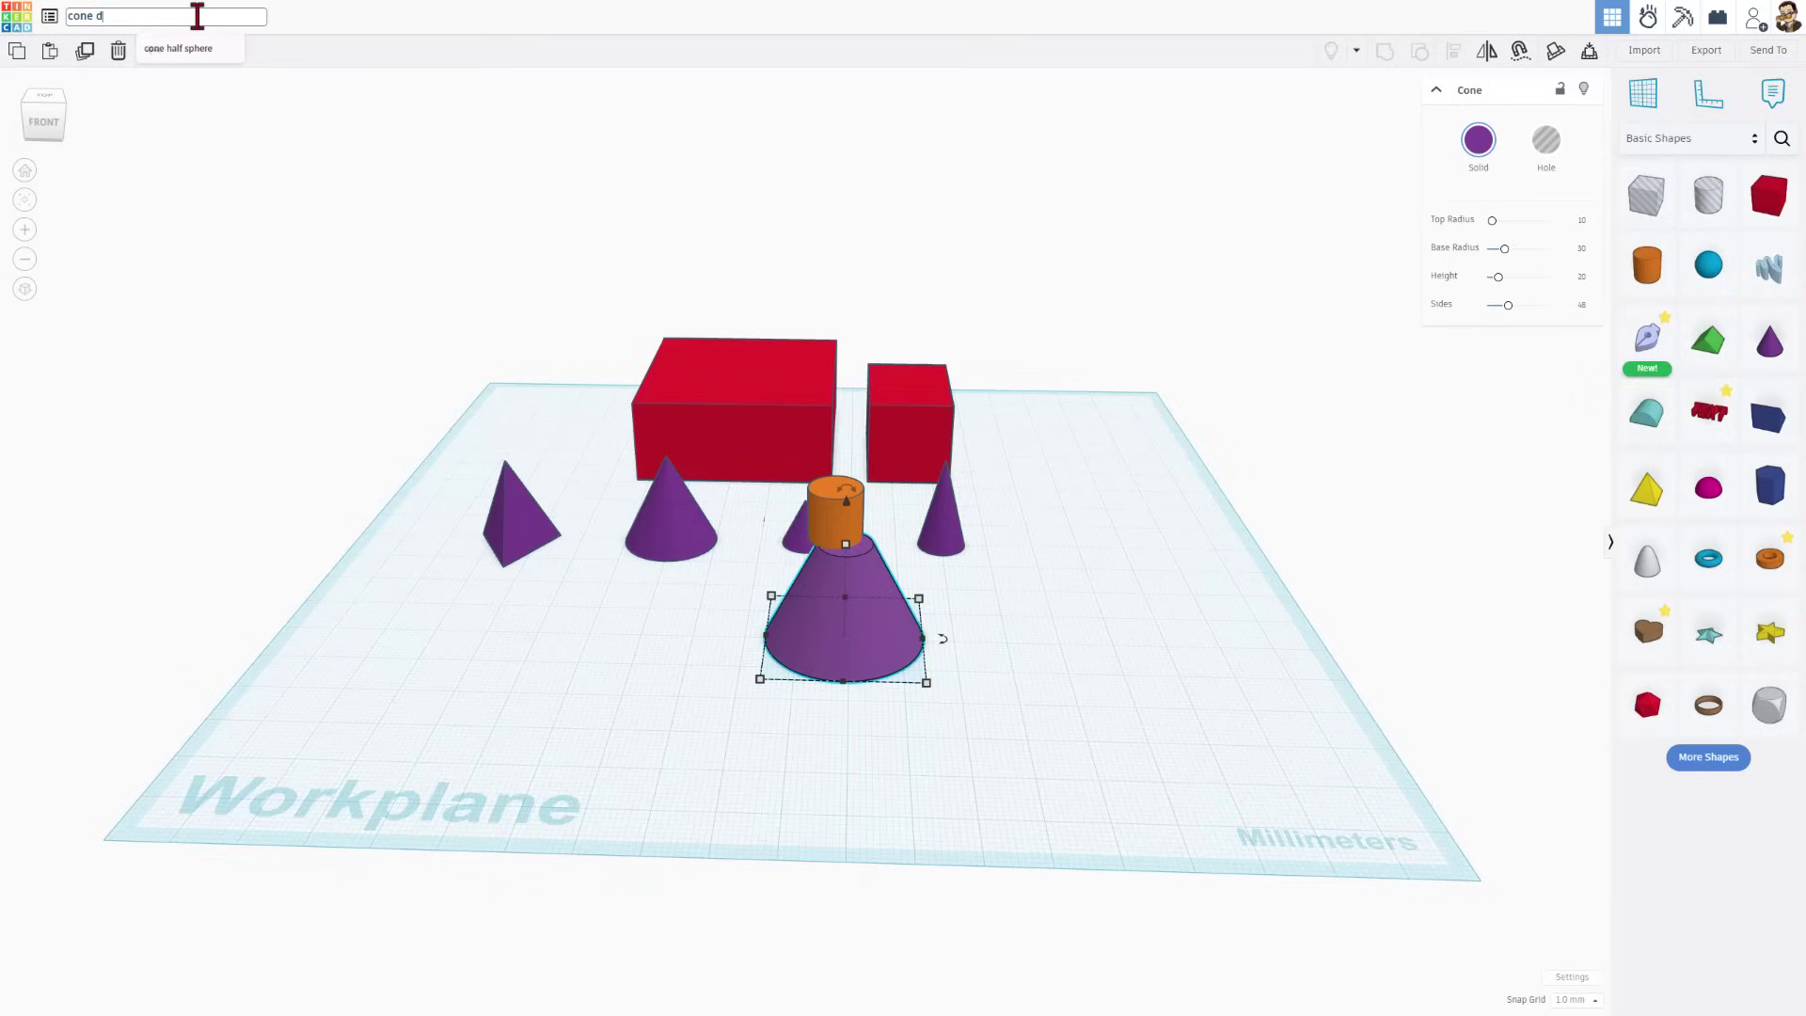
{"action": "type", "text": "iameter"}
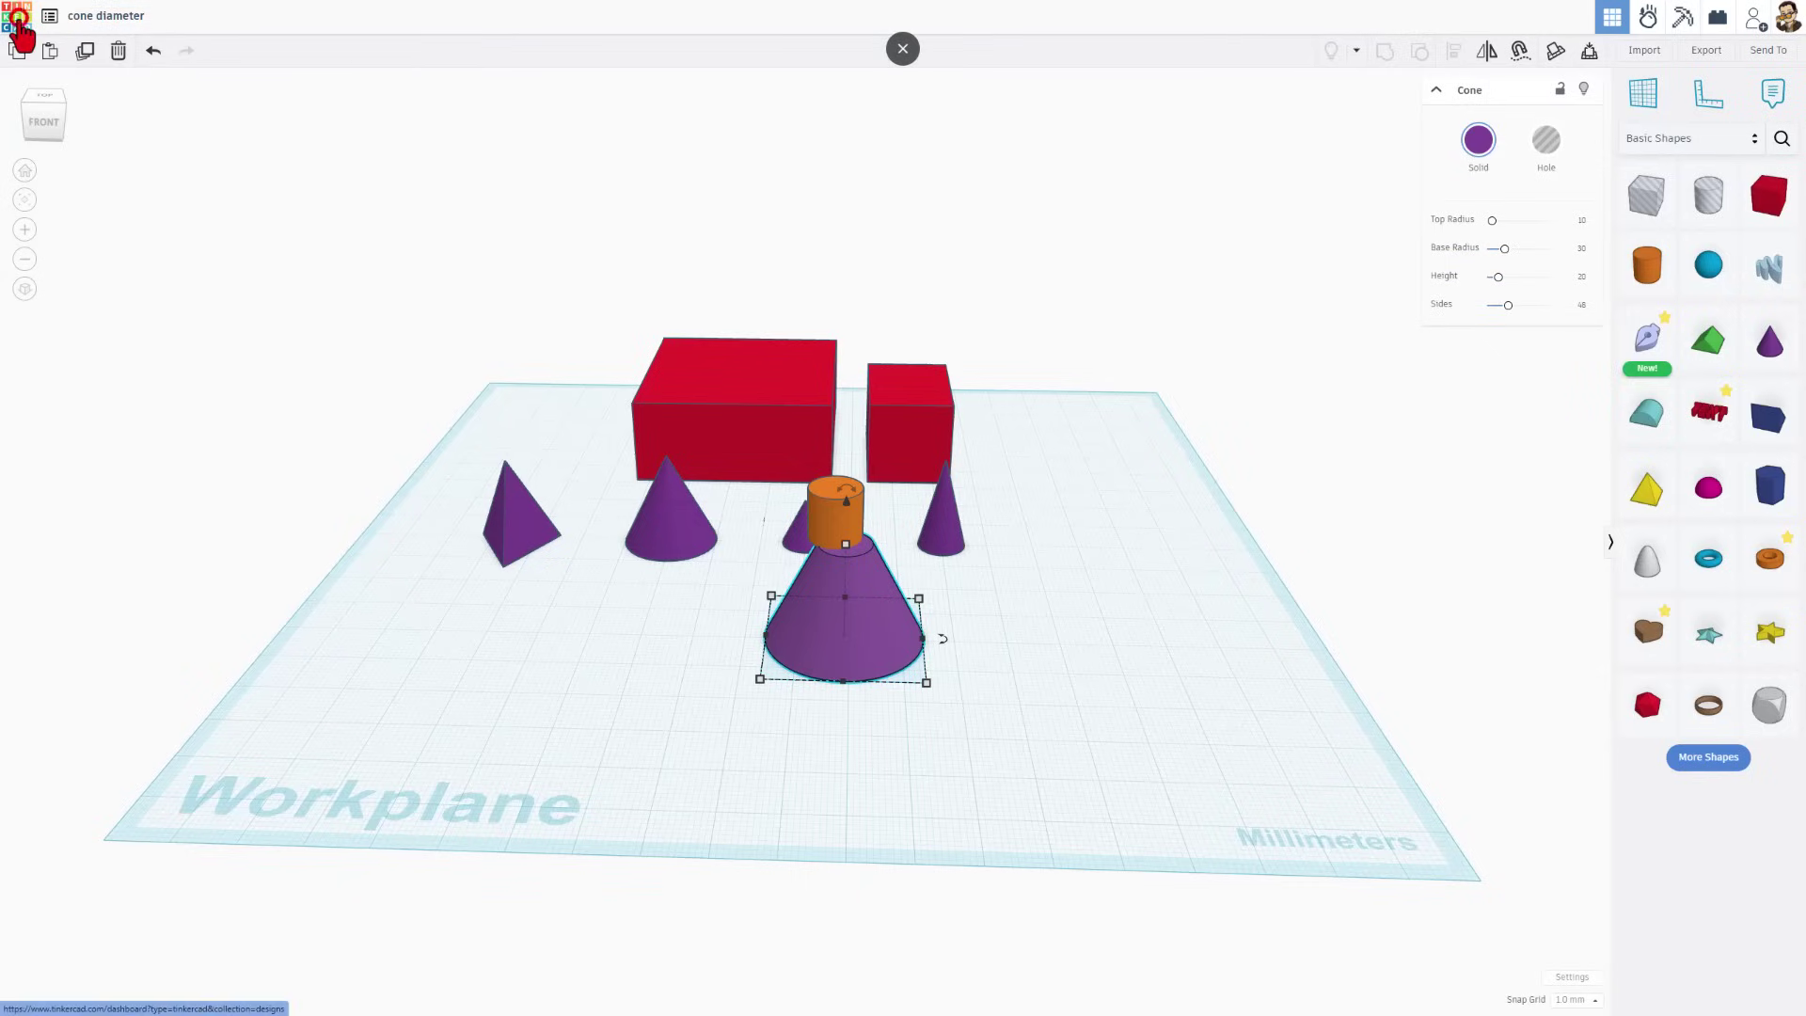
{"action": "left_click", "coordinate": [17, 19]}
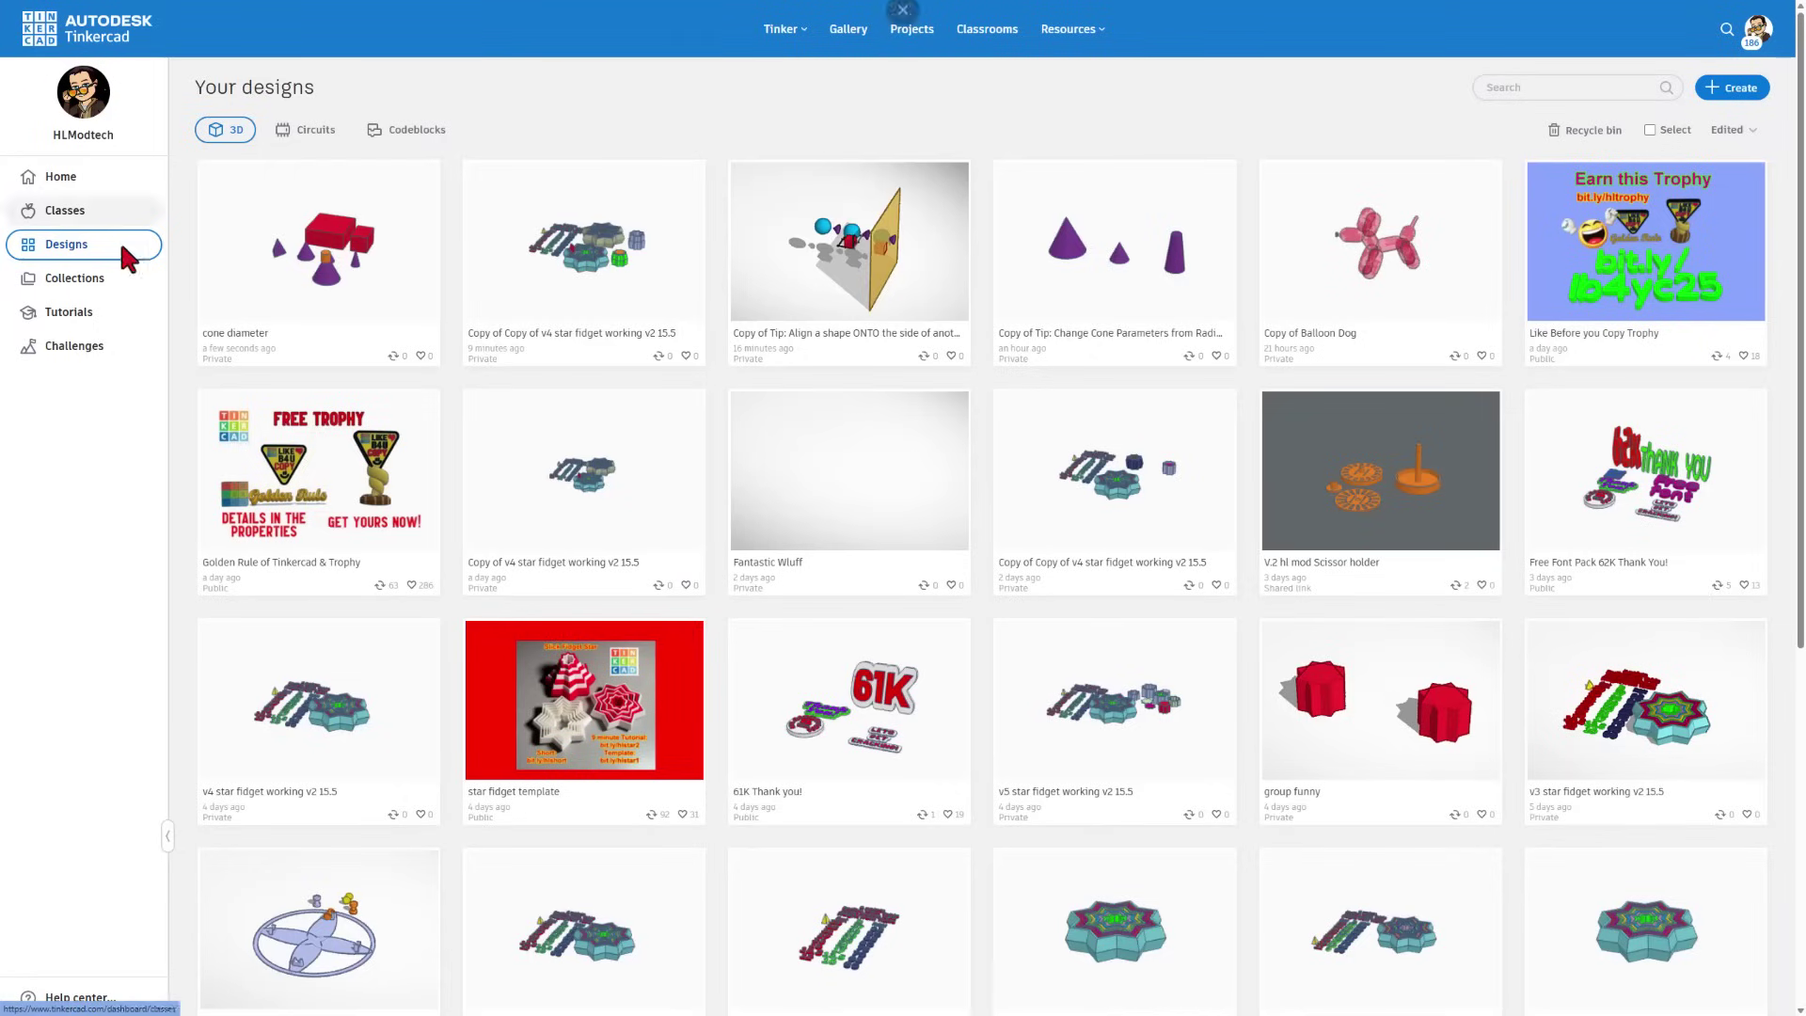
- Add the cone diameter design to the templates collection, then view the collections list
{"action": "mouse_move", "coordinate": [320, 310]}
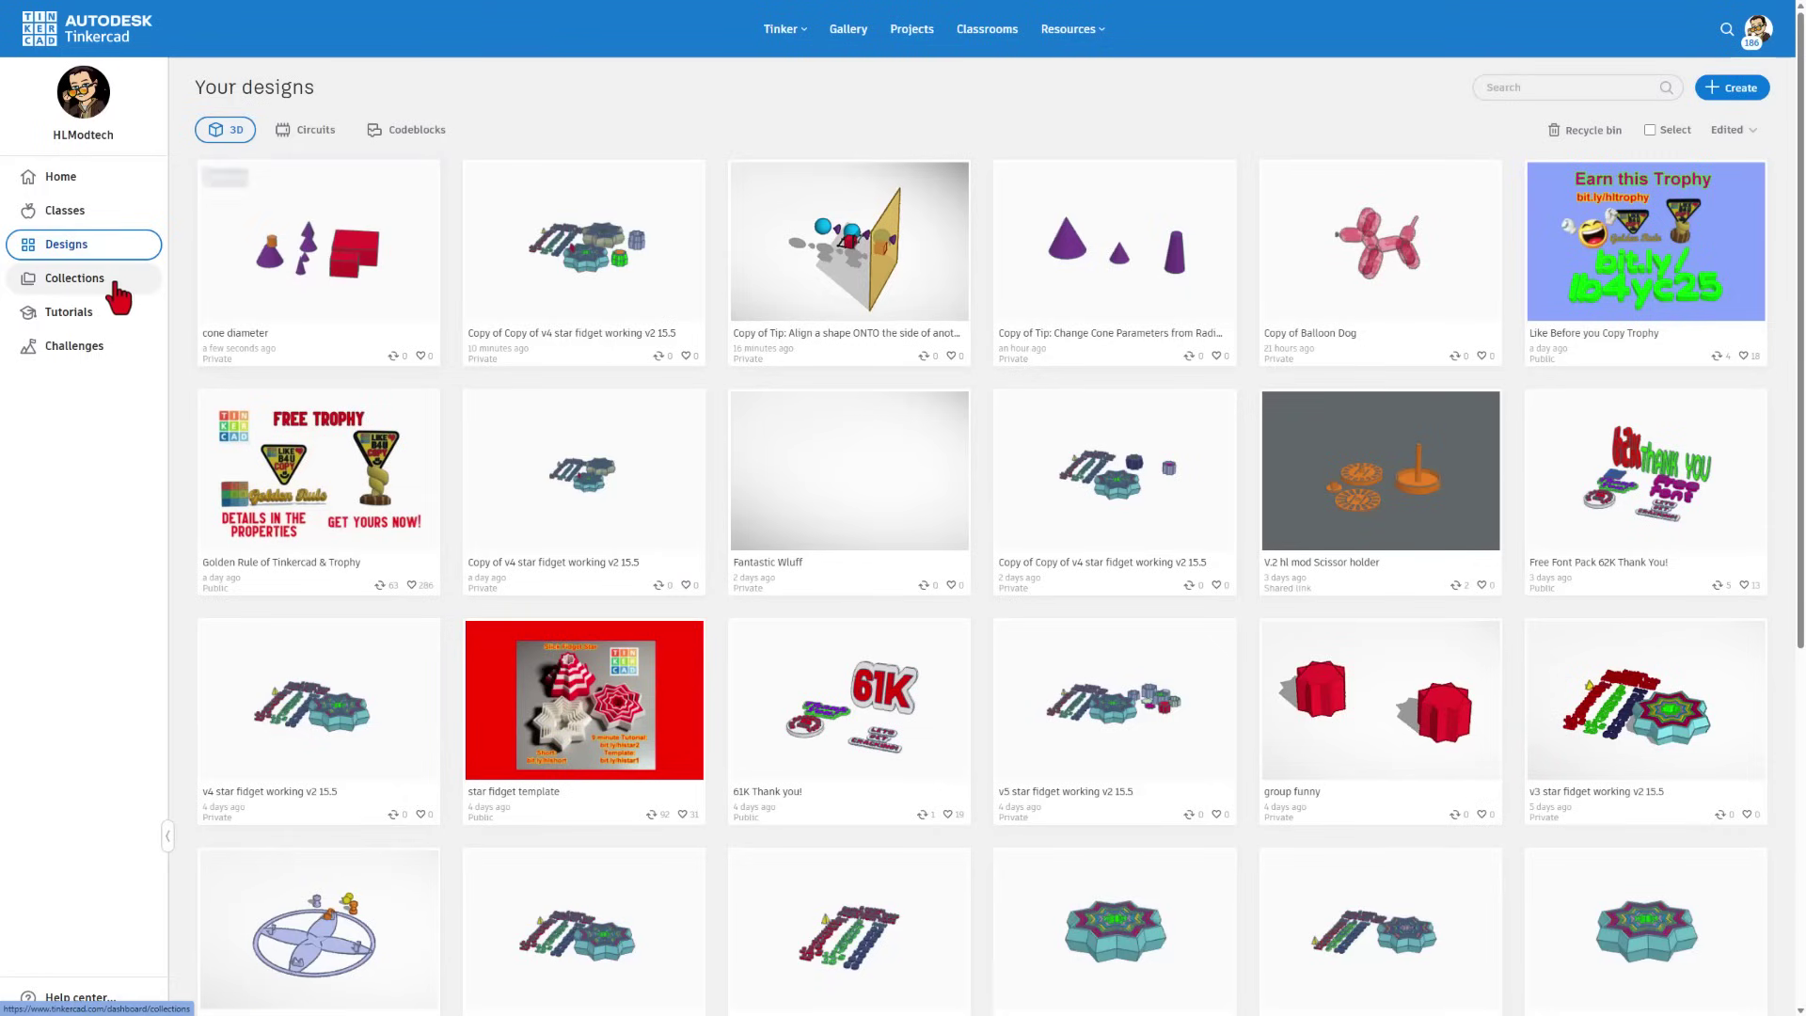
{"action": "left_click", "coordinate": [66, 281]}
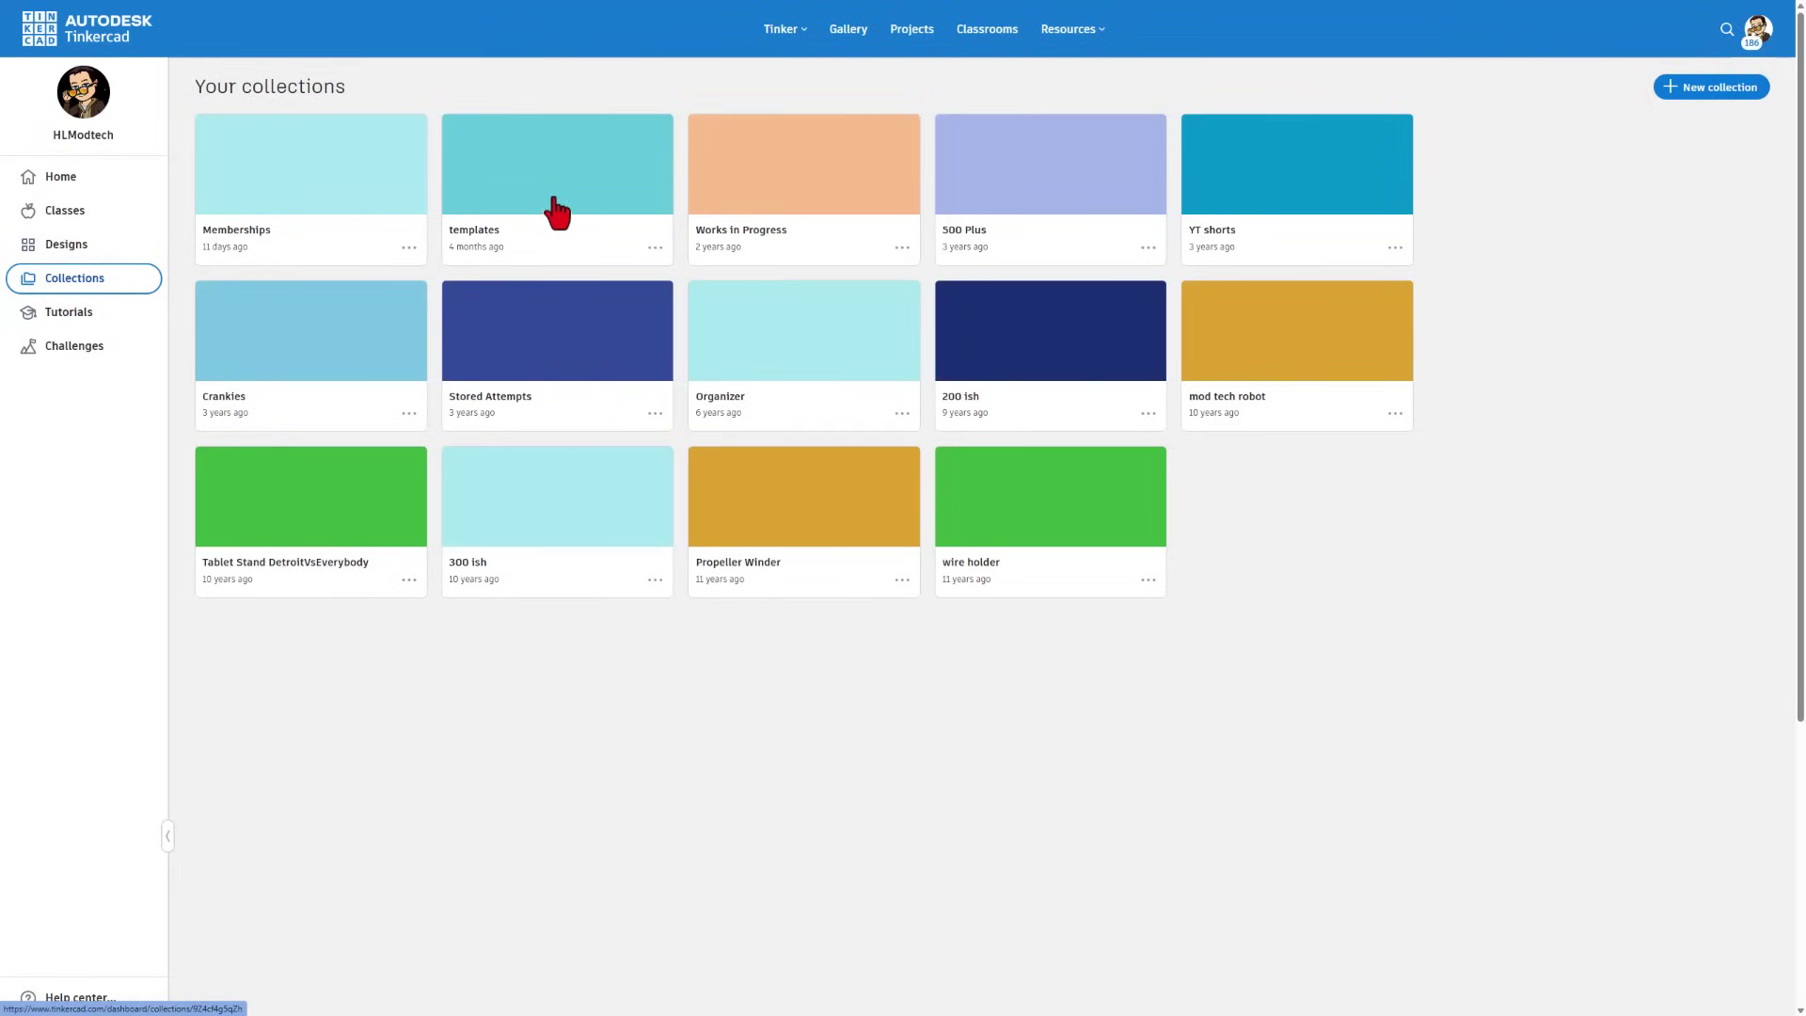
{"action": "left_click", "coordinate": [71, 246]}
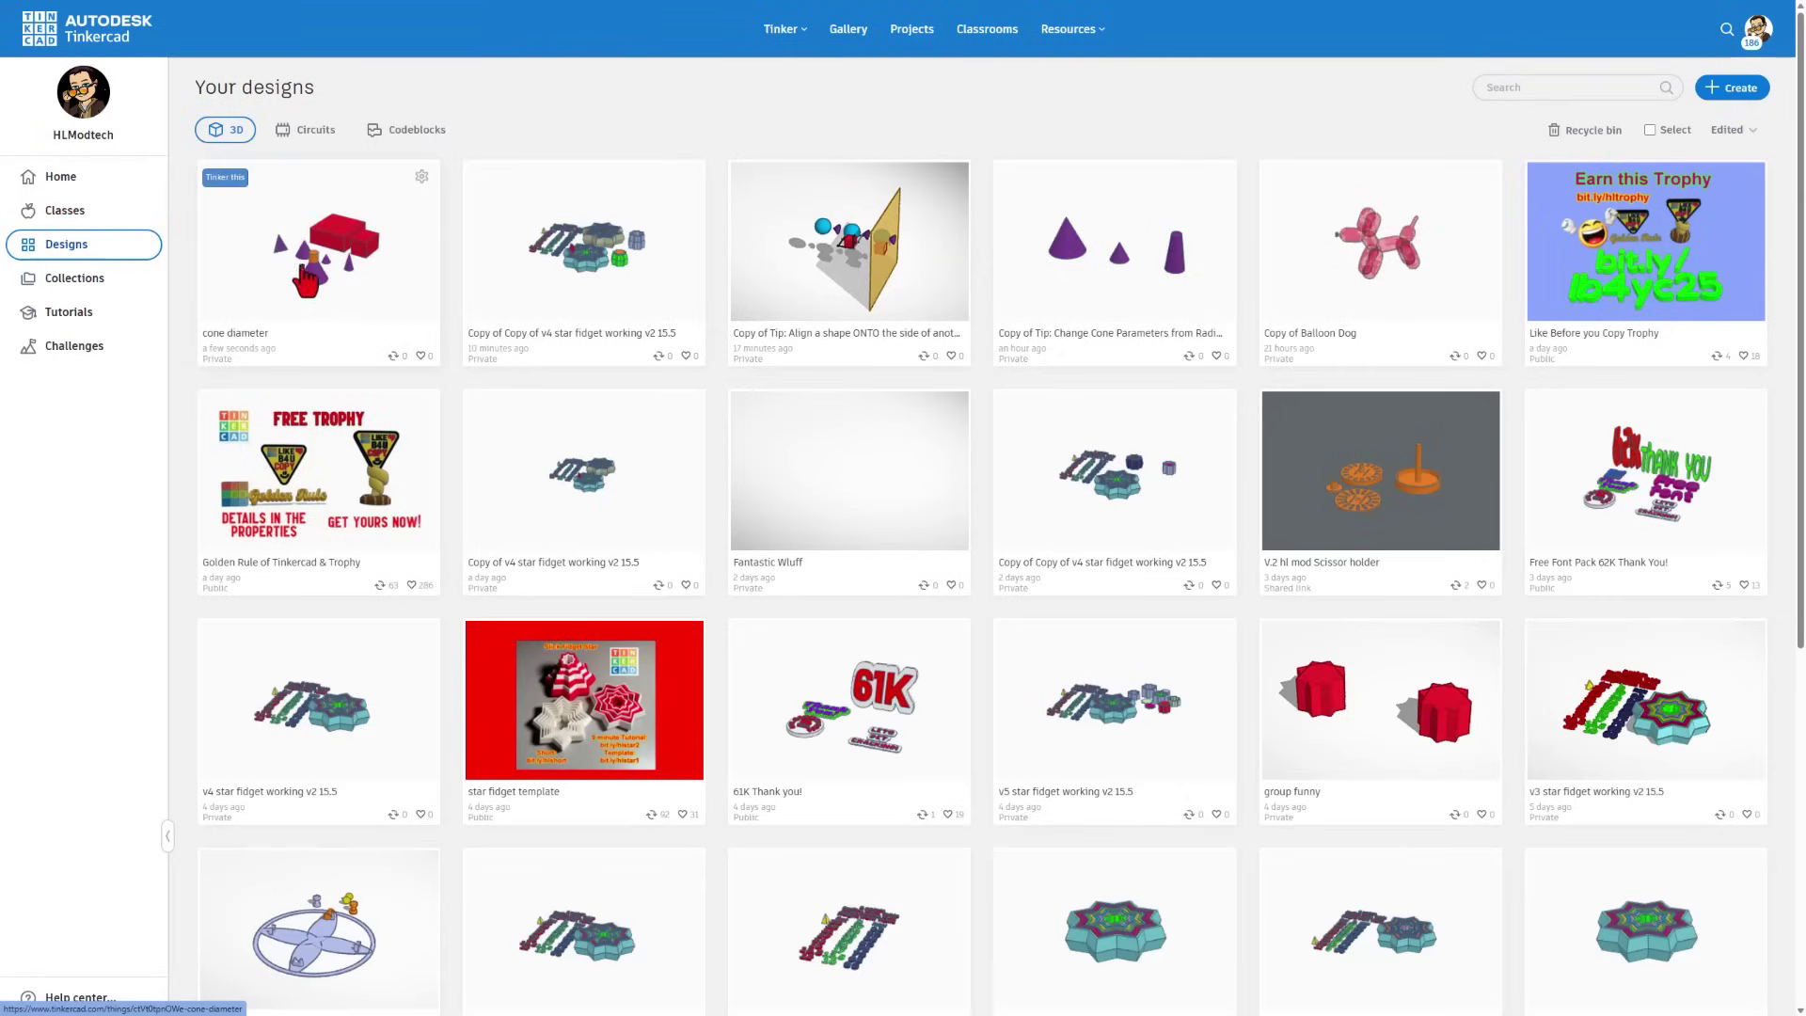
{"action": "left_click", "coordinate": [421, 178]}
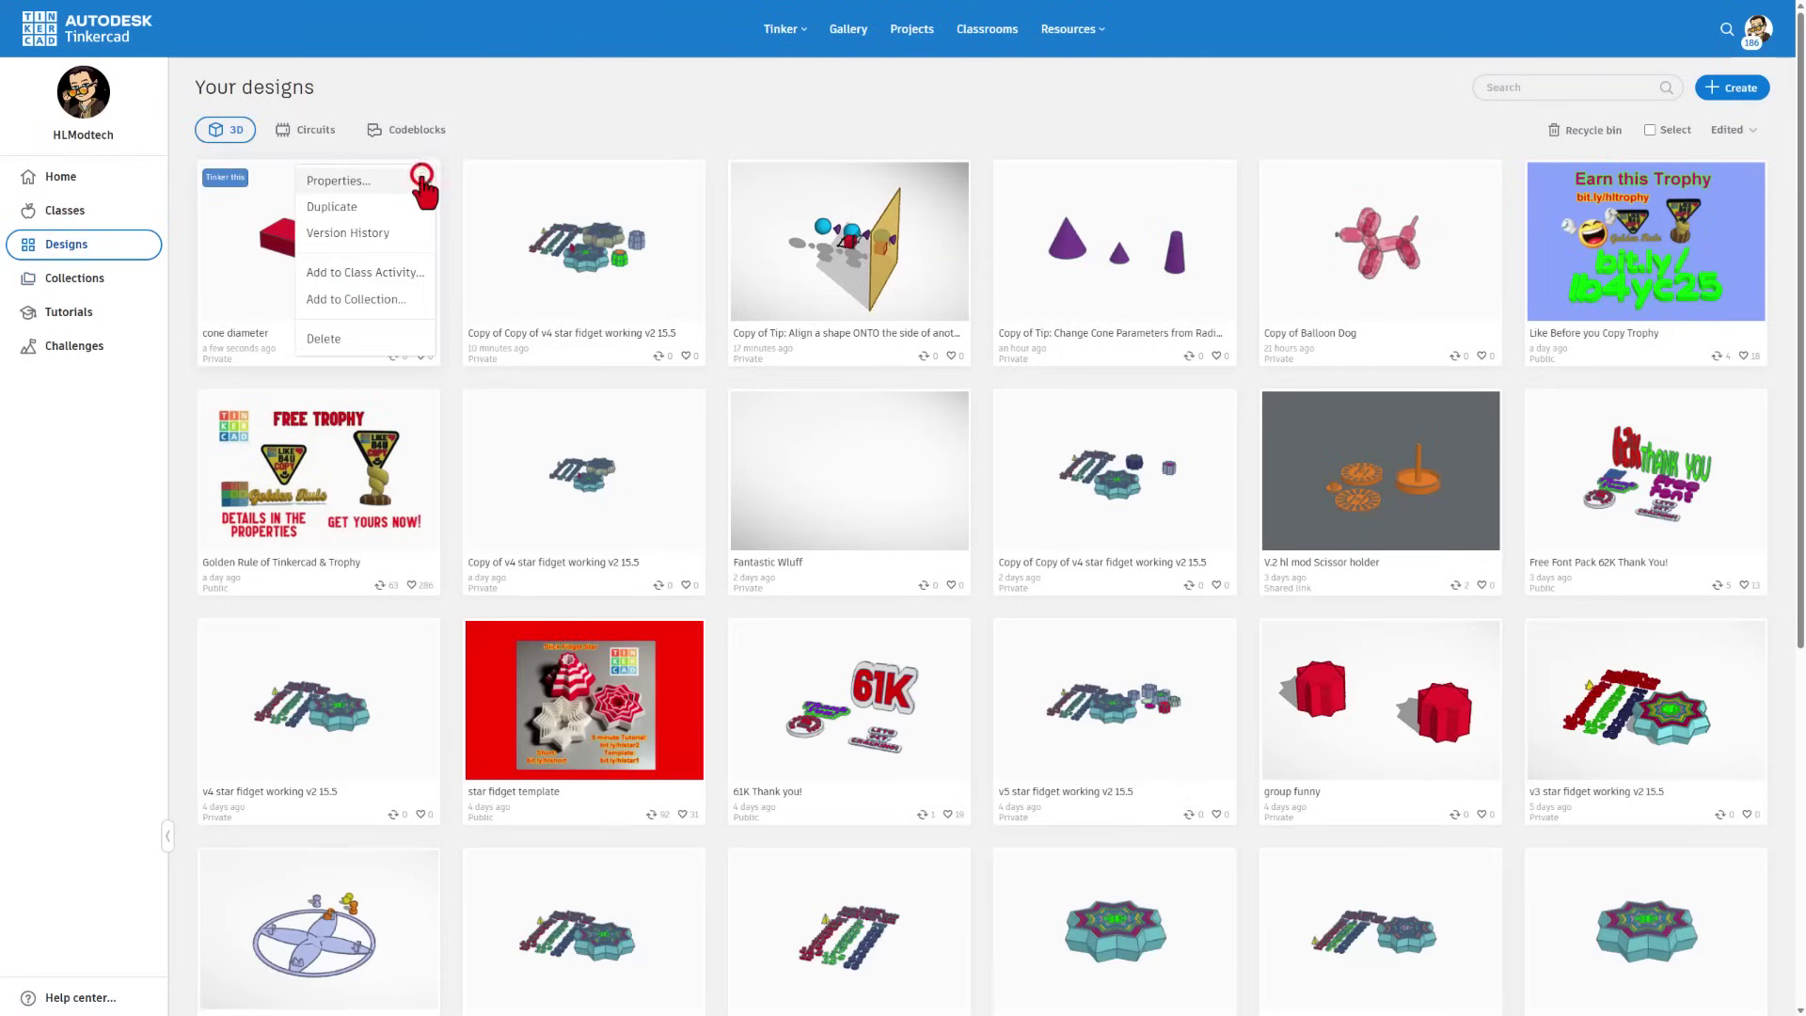
{"action": "left_click", "coordinate": [363, 297]}
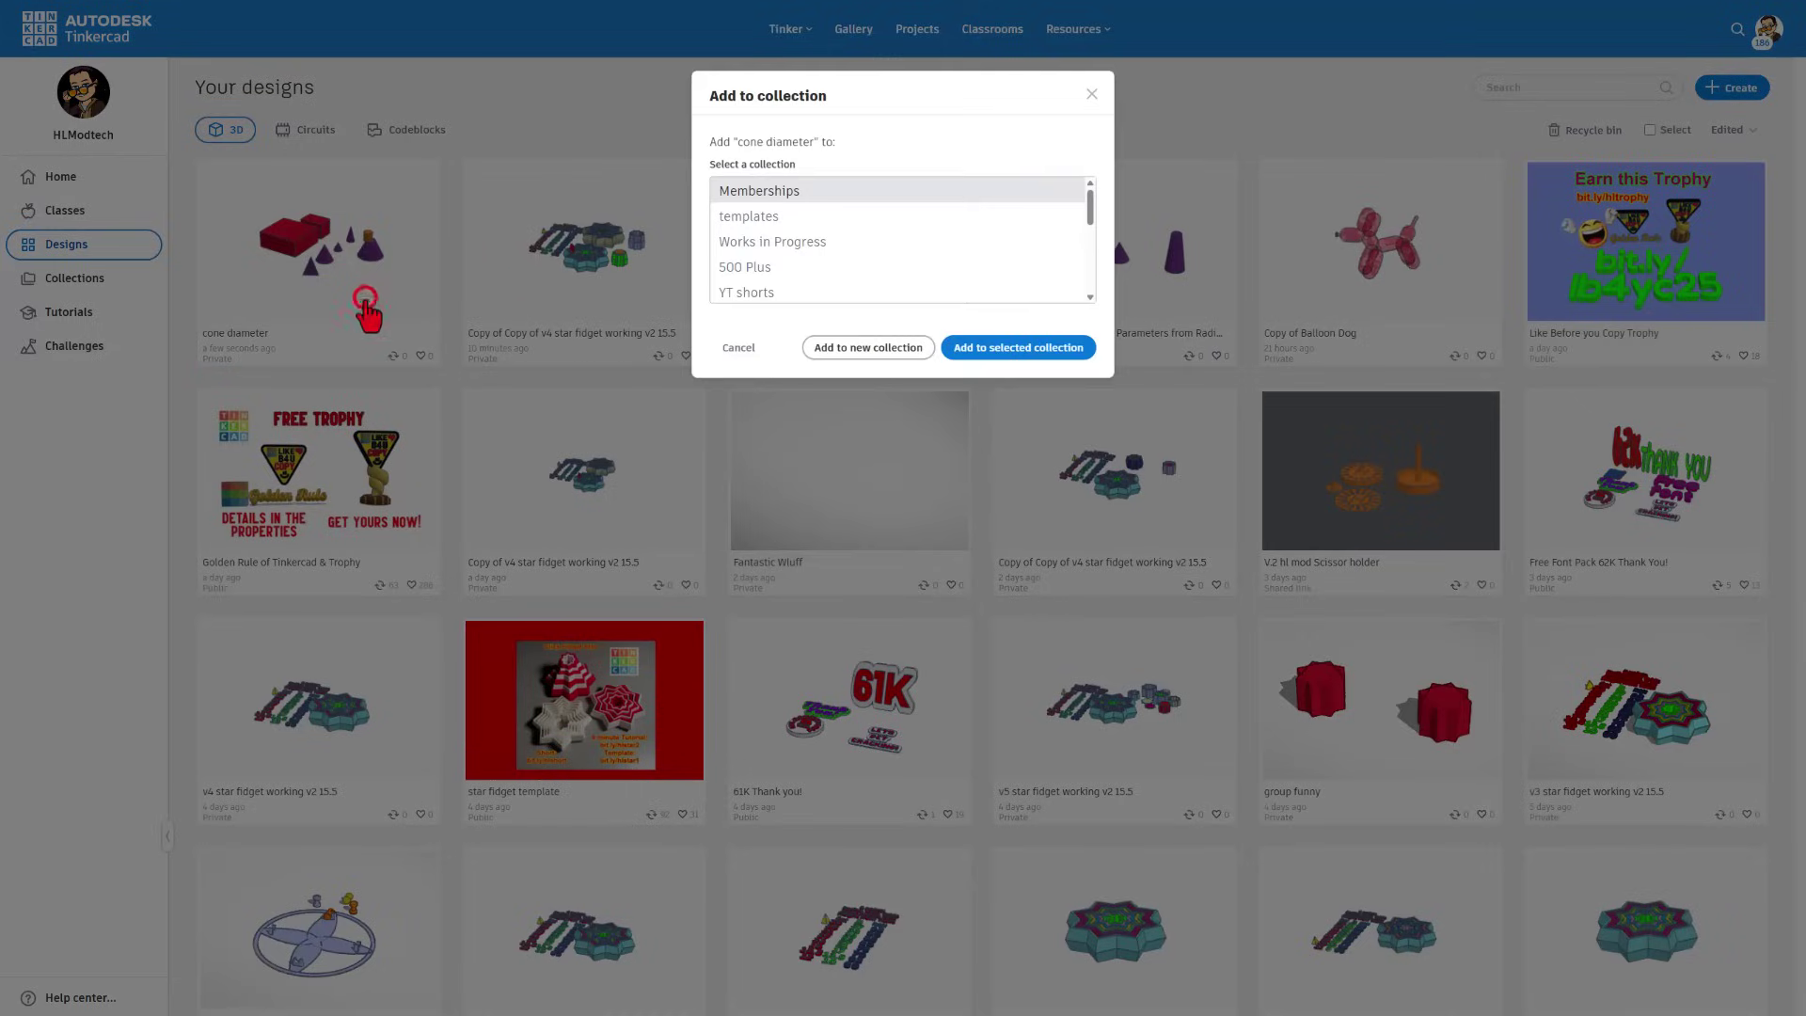
{"action": "left_click", "coordinate": [756, 217]}
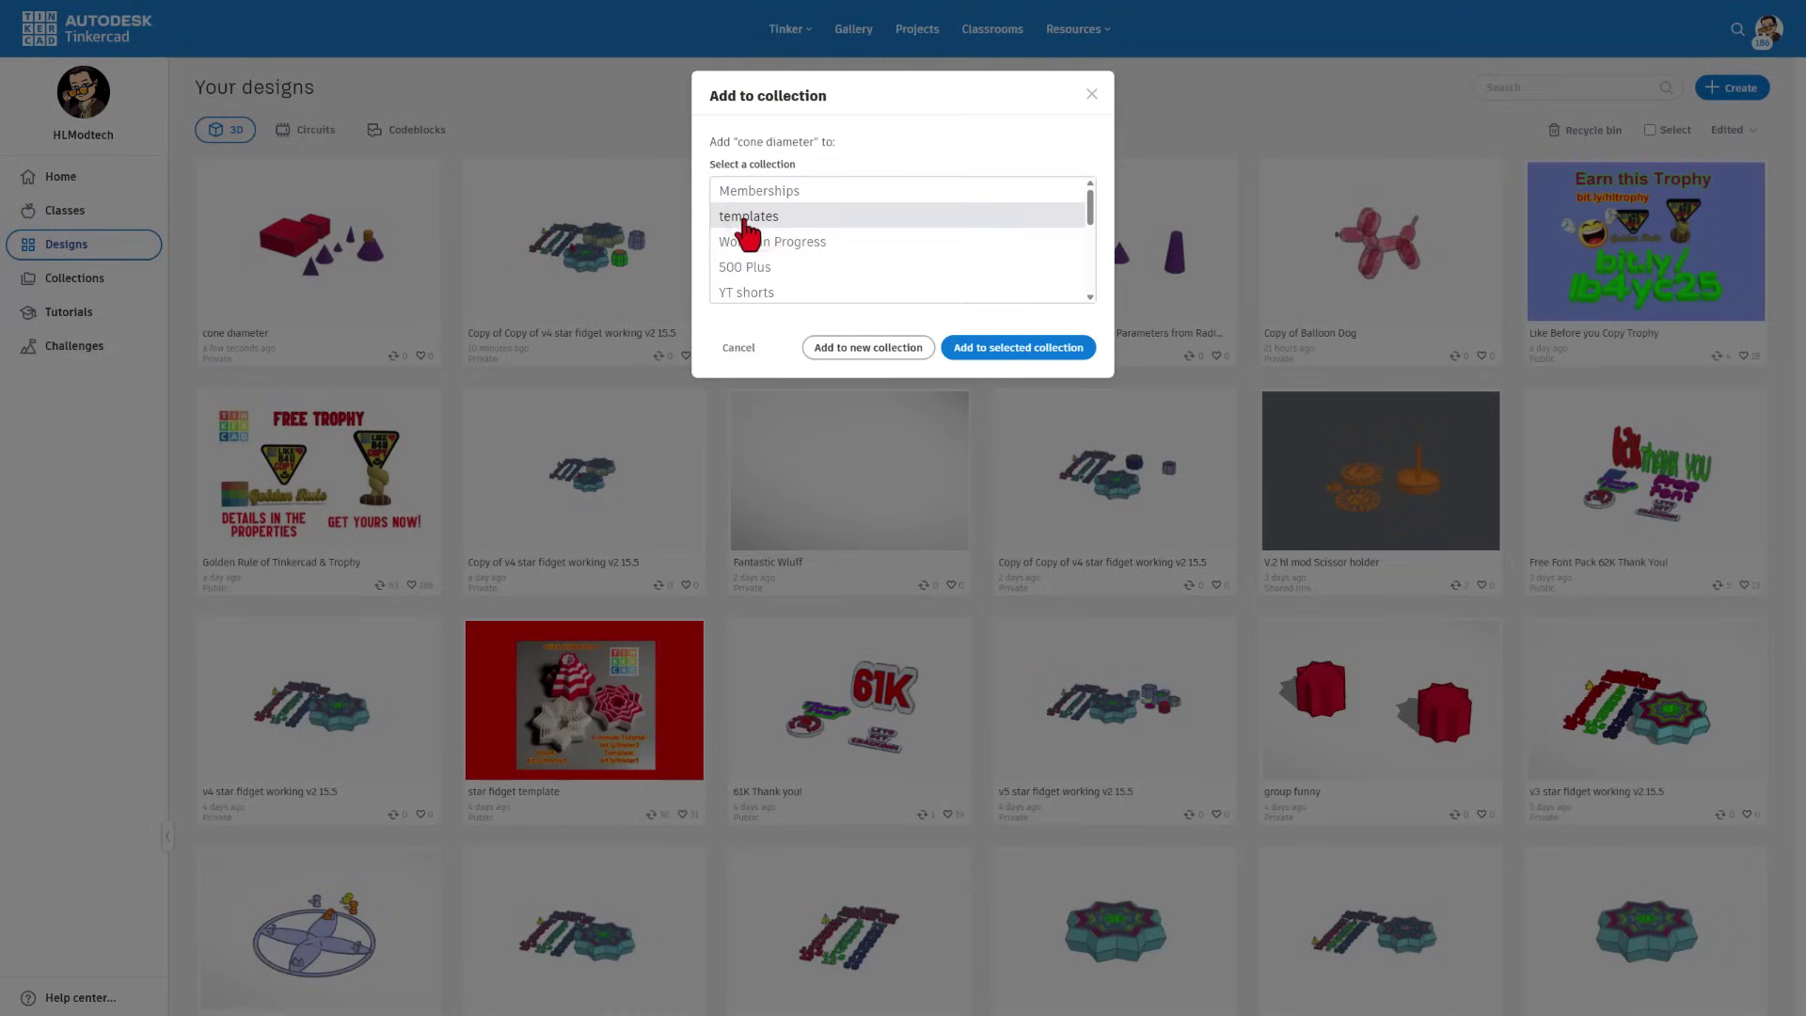
{"action": "left_click", "coordinate": [1044, 348]}
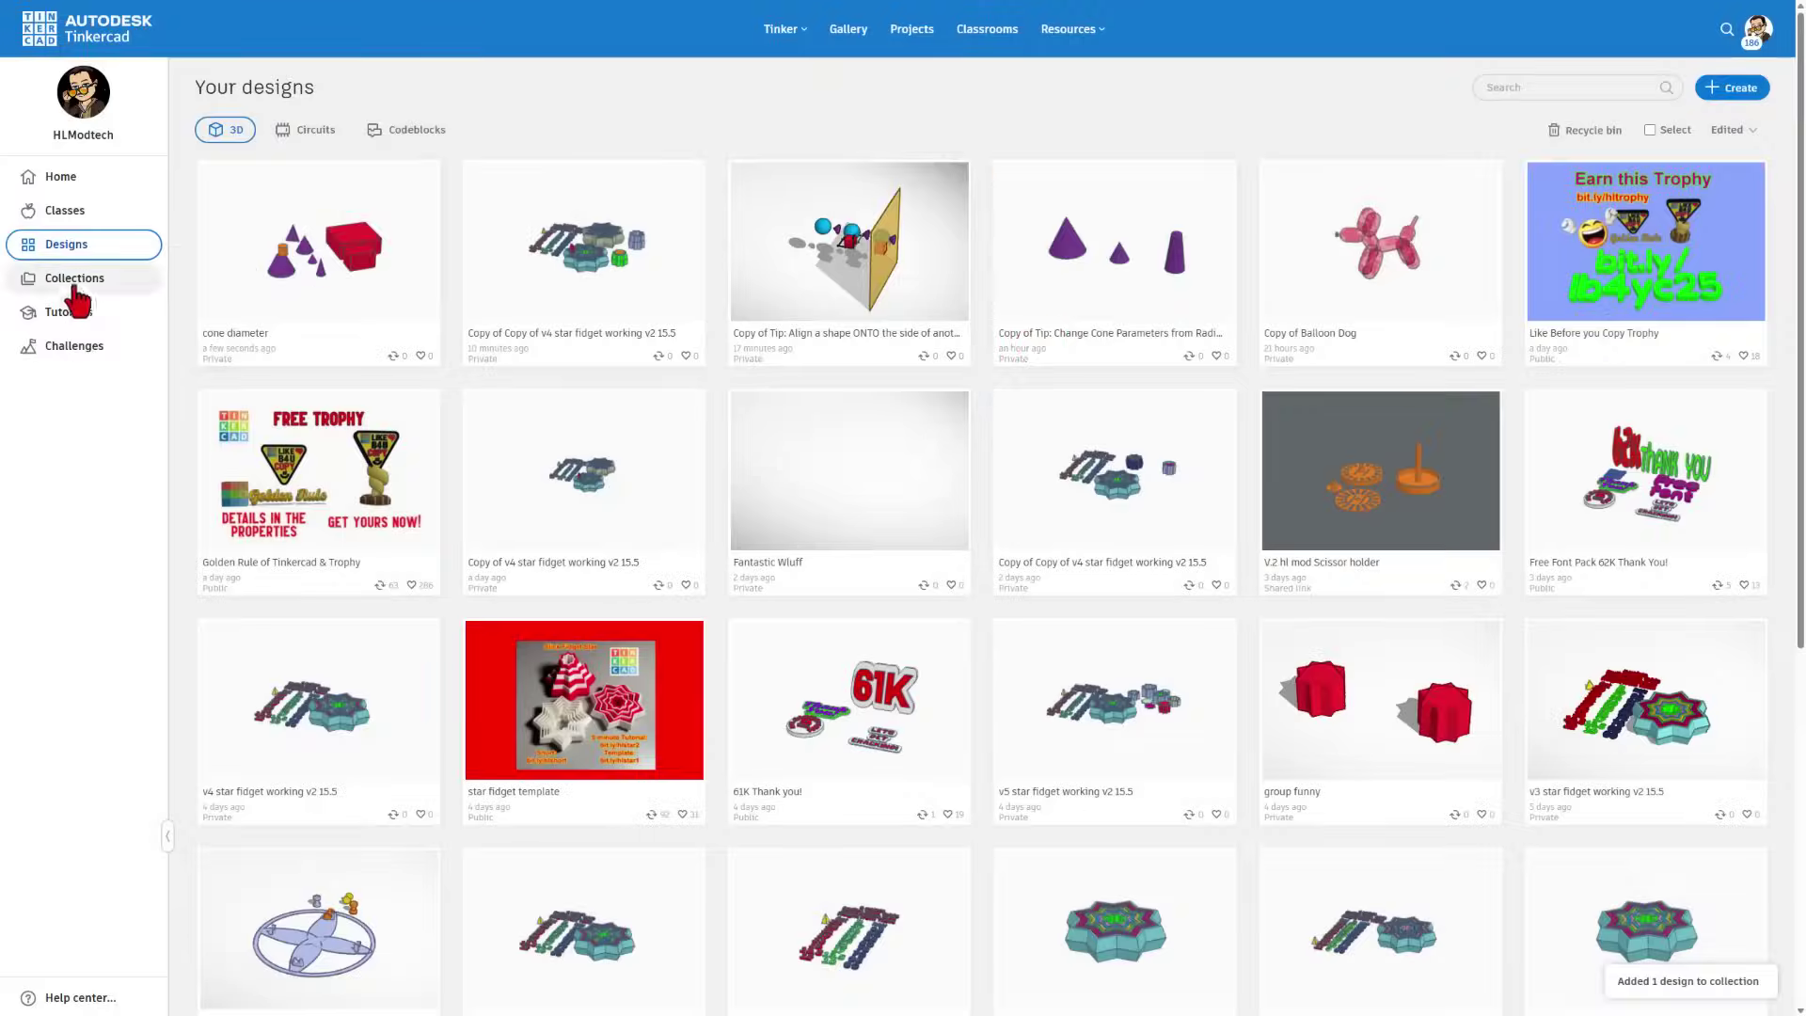
{"action": "left_click", "coordinate": [75, 282]}
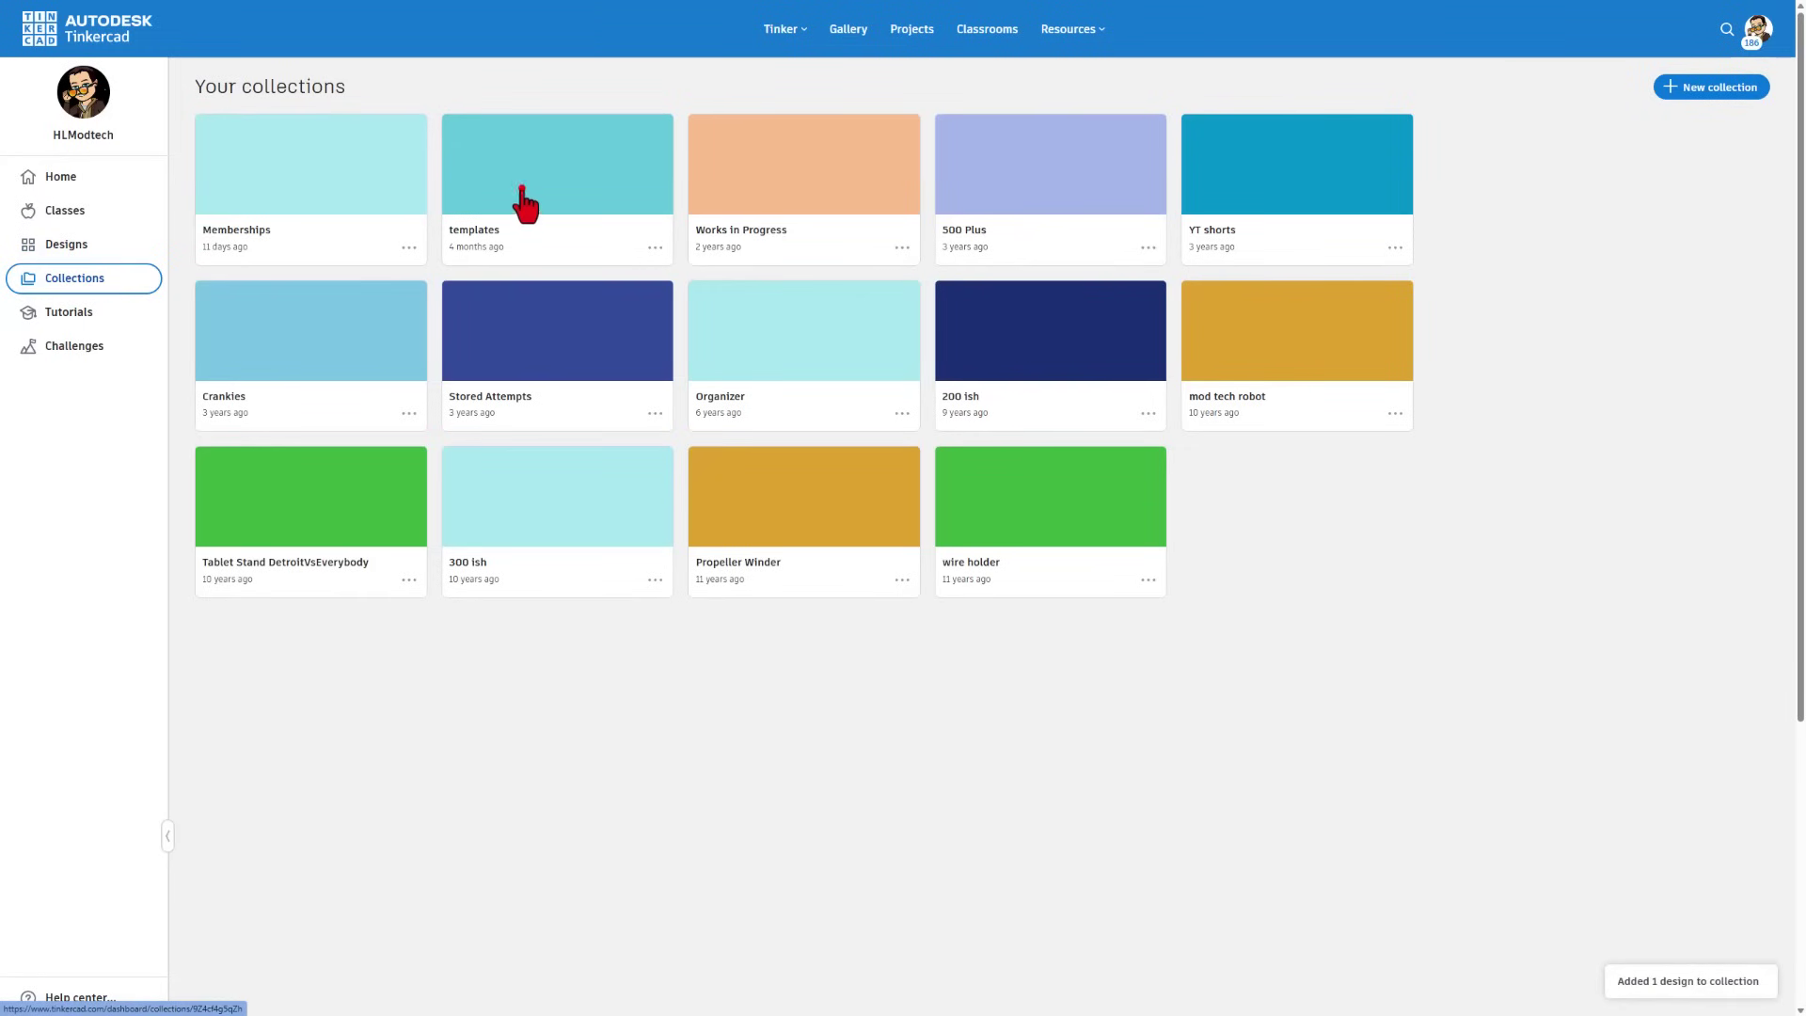
- In the templates collection, check the cone diameter card's options and the Copy of text 101 details
{"action": "left_click", "coordinate": [524, 203]}
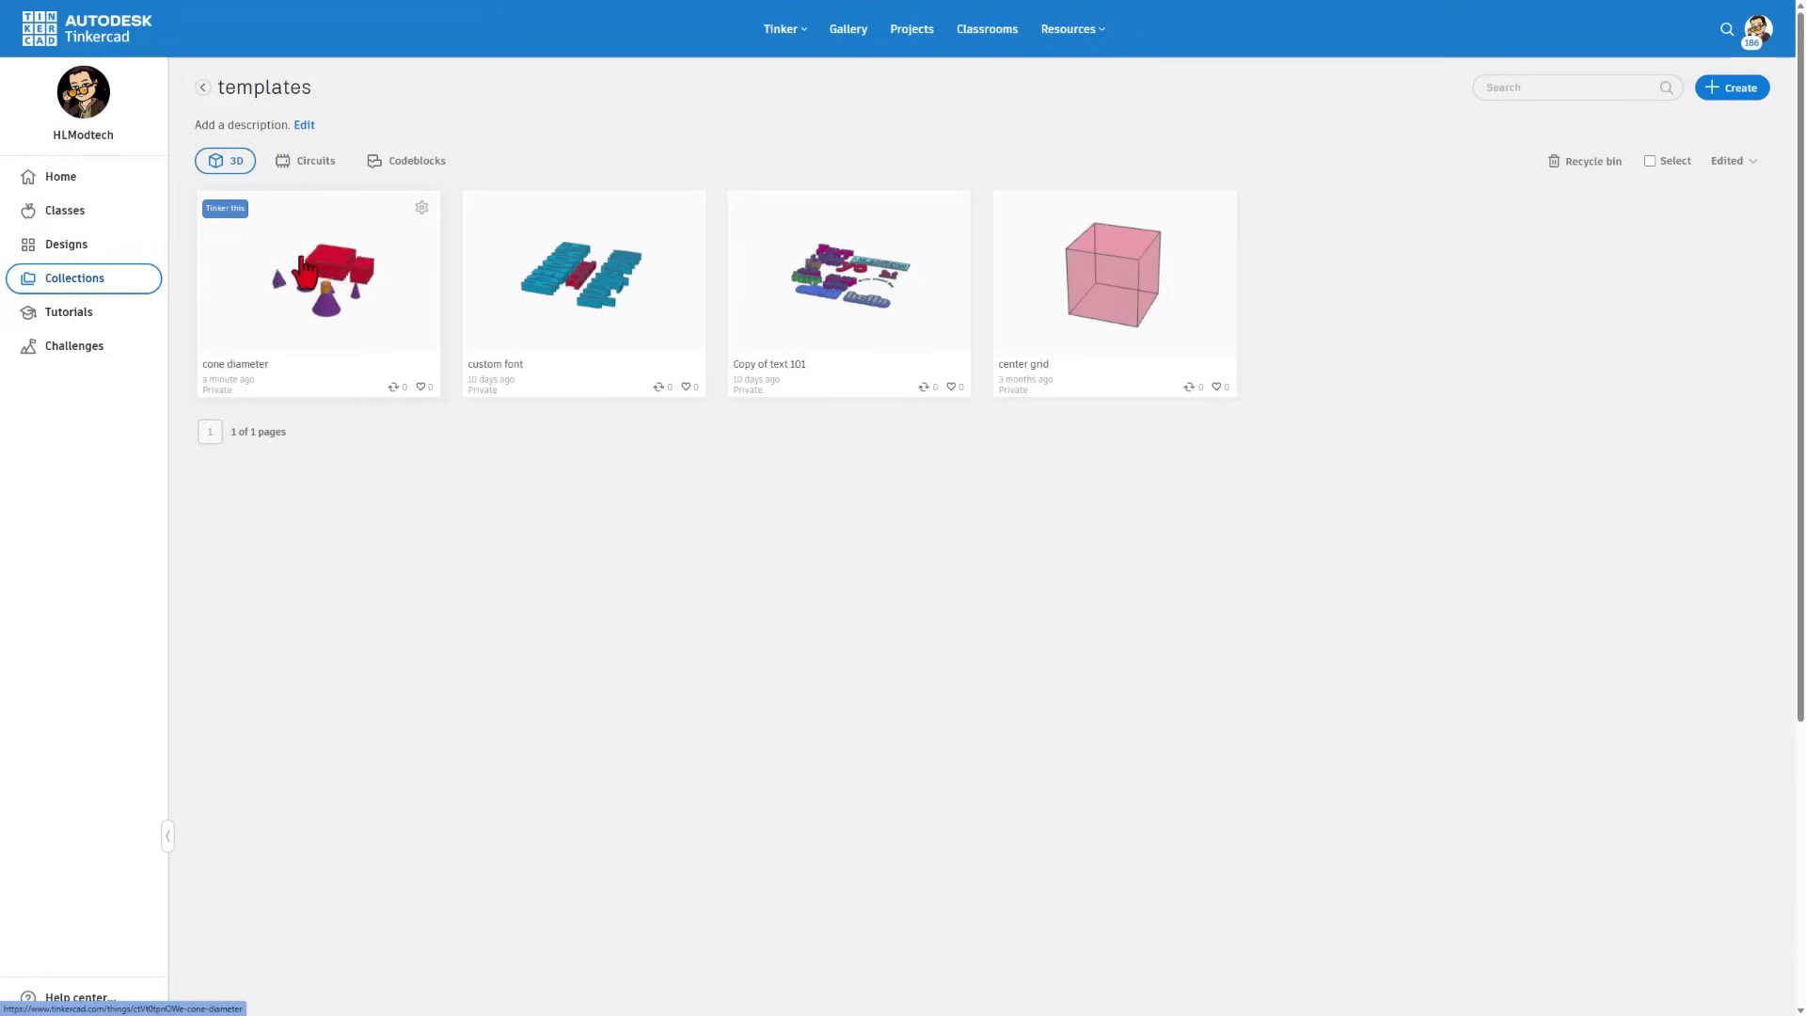
{"action": "left_click", "coordinate": [422, 206]}
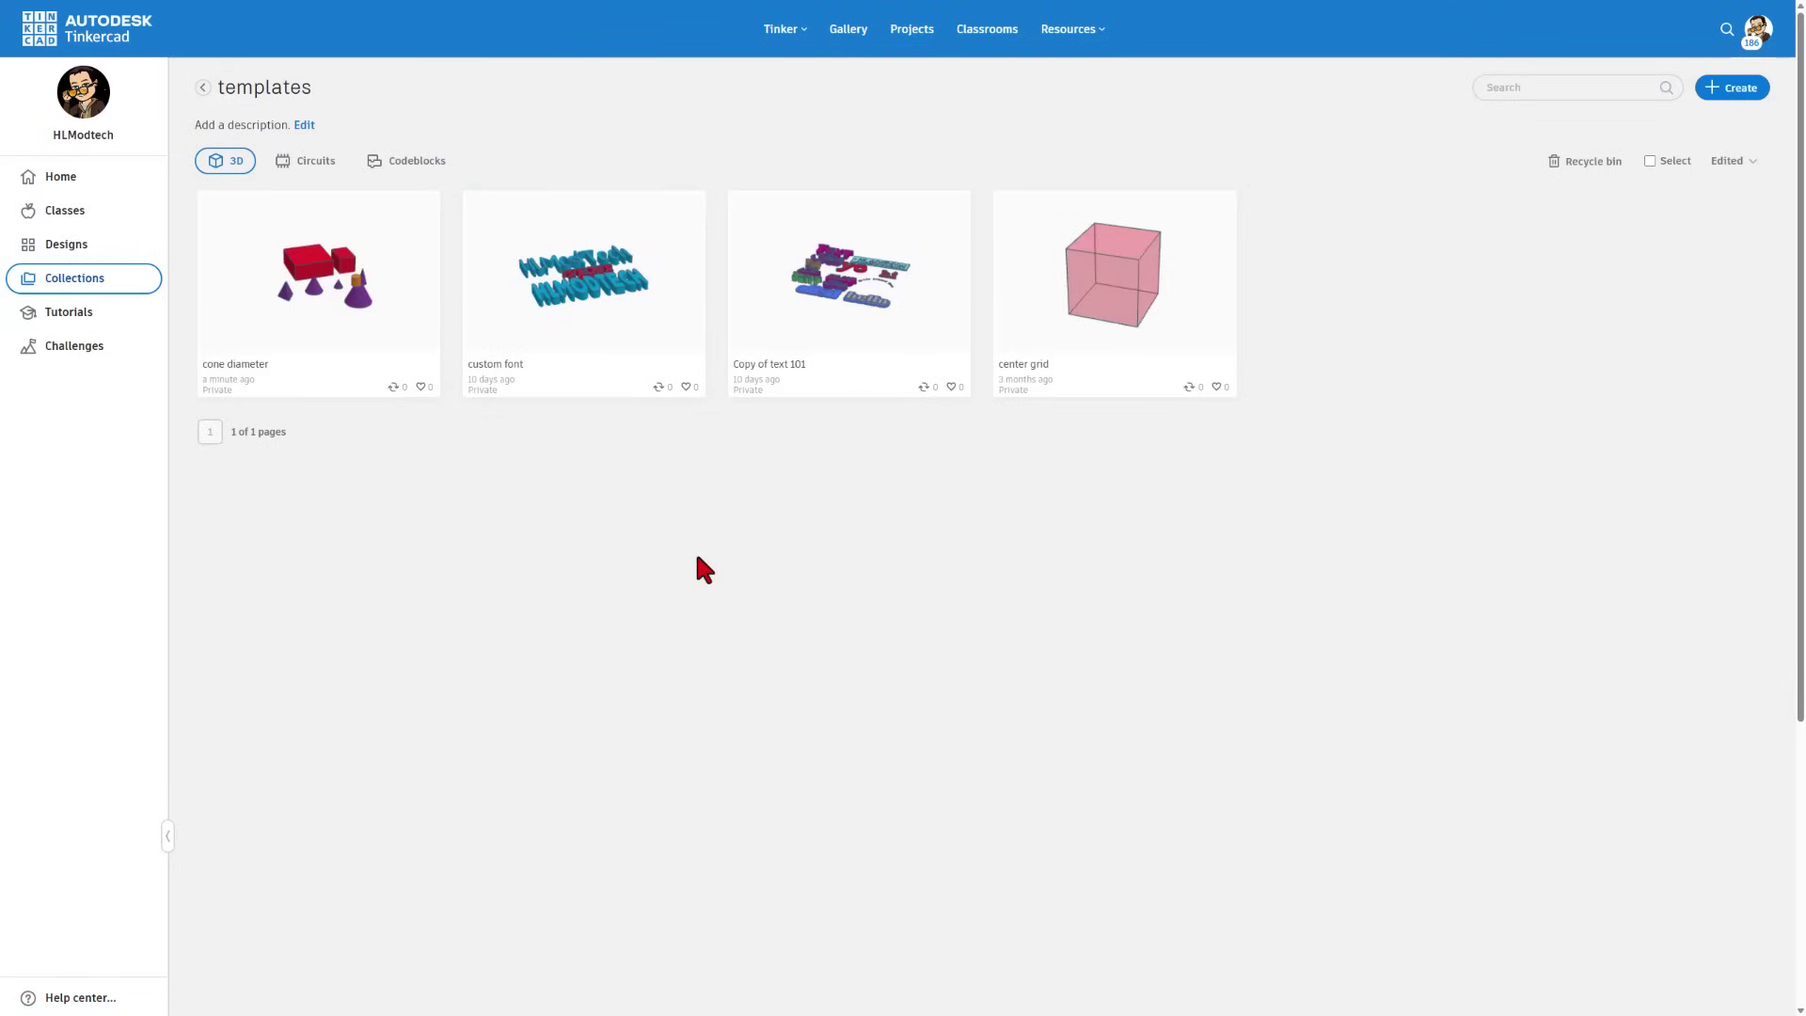
{"action": "left_click", "coordinate": [862, 292]}
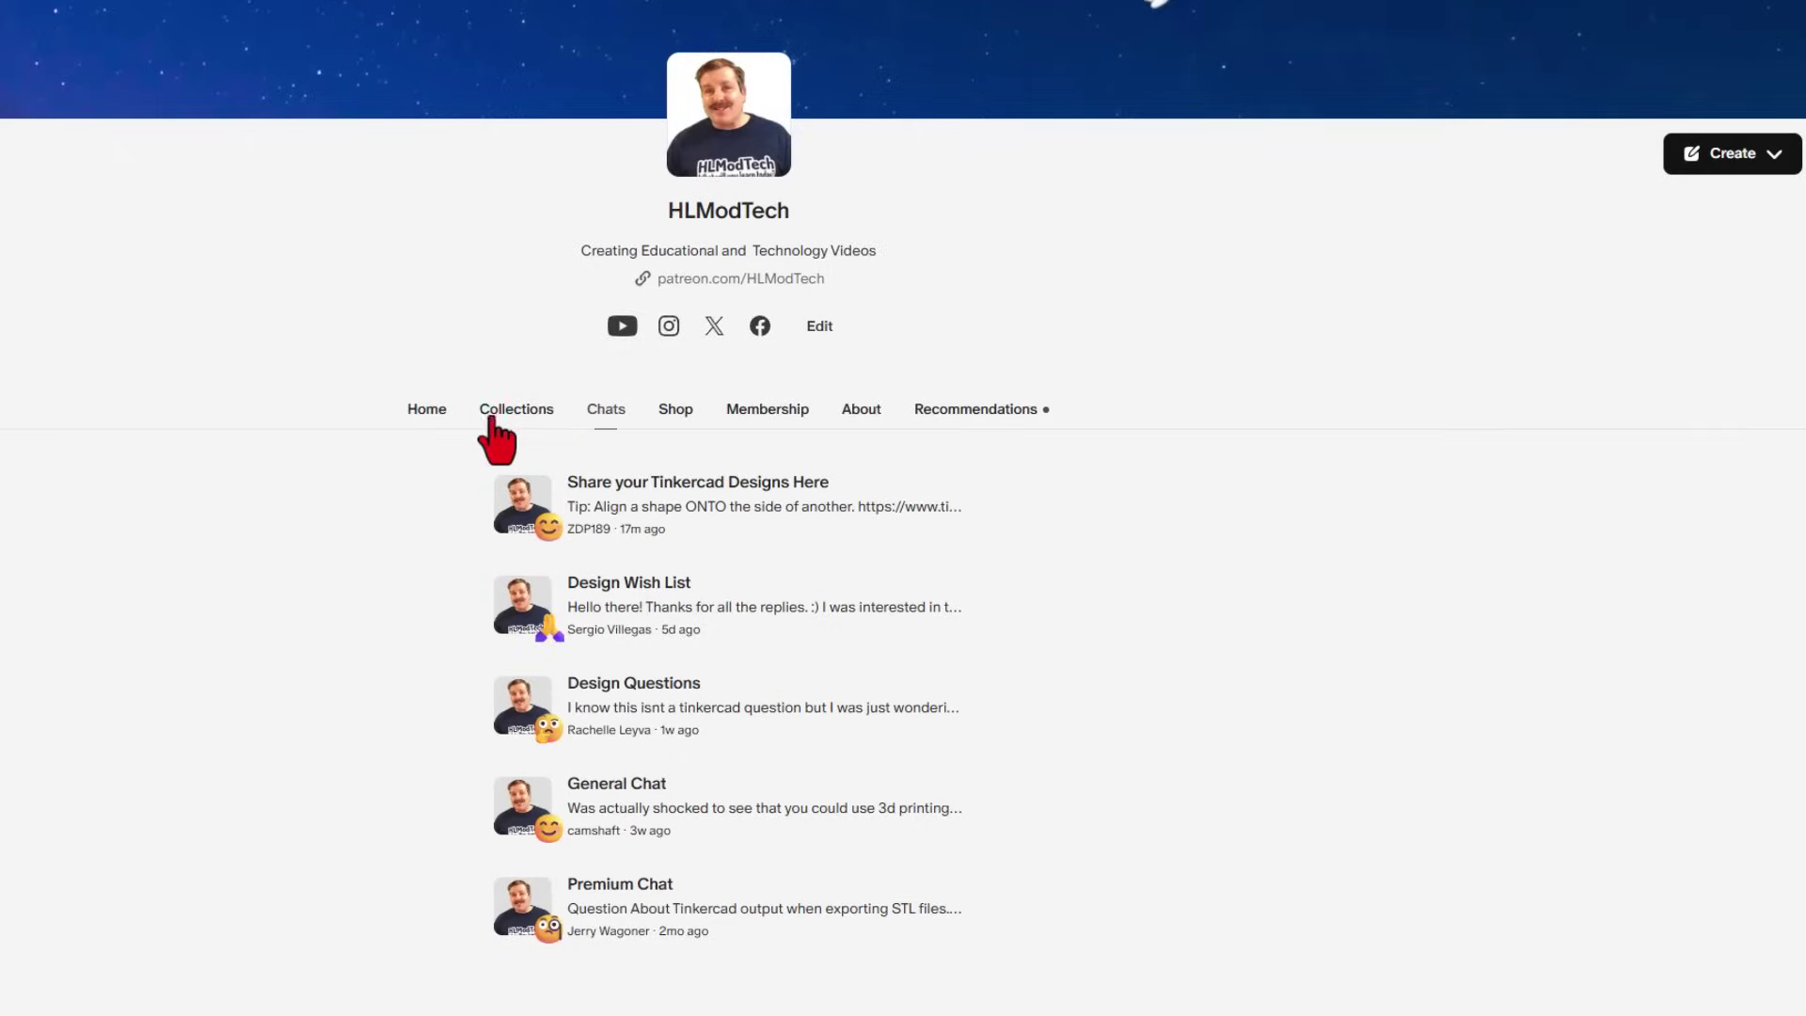
- In the Chats, reply 'That is so cool! Thanks for sharing!' to the cone tip post and give it a thumbs-up
{"action": "left_click", "coordinate": [601, 414]}
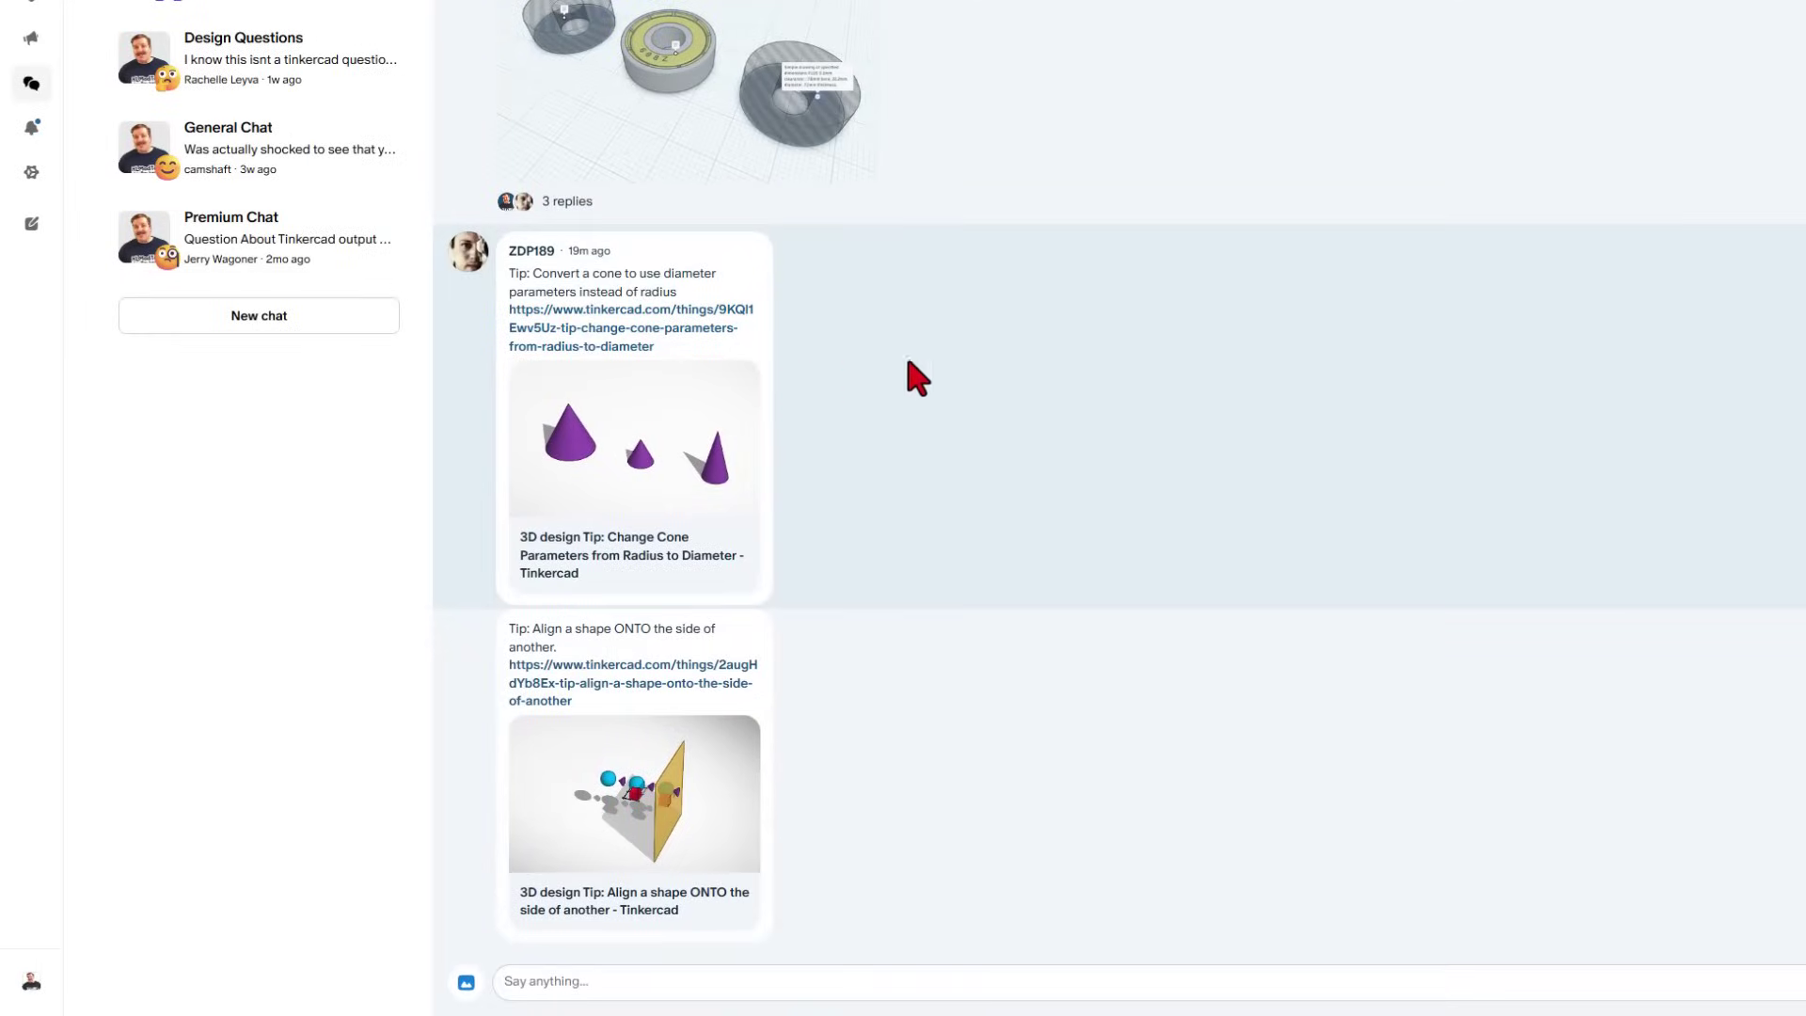
{"action": "left_click", "coordinate": [1326, 406]}
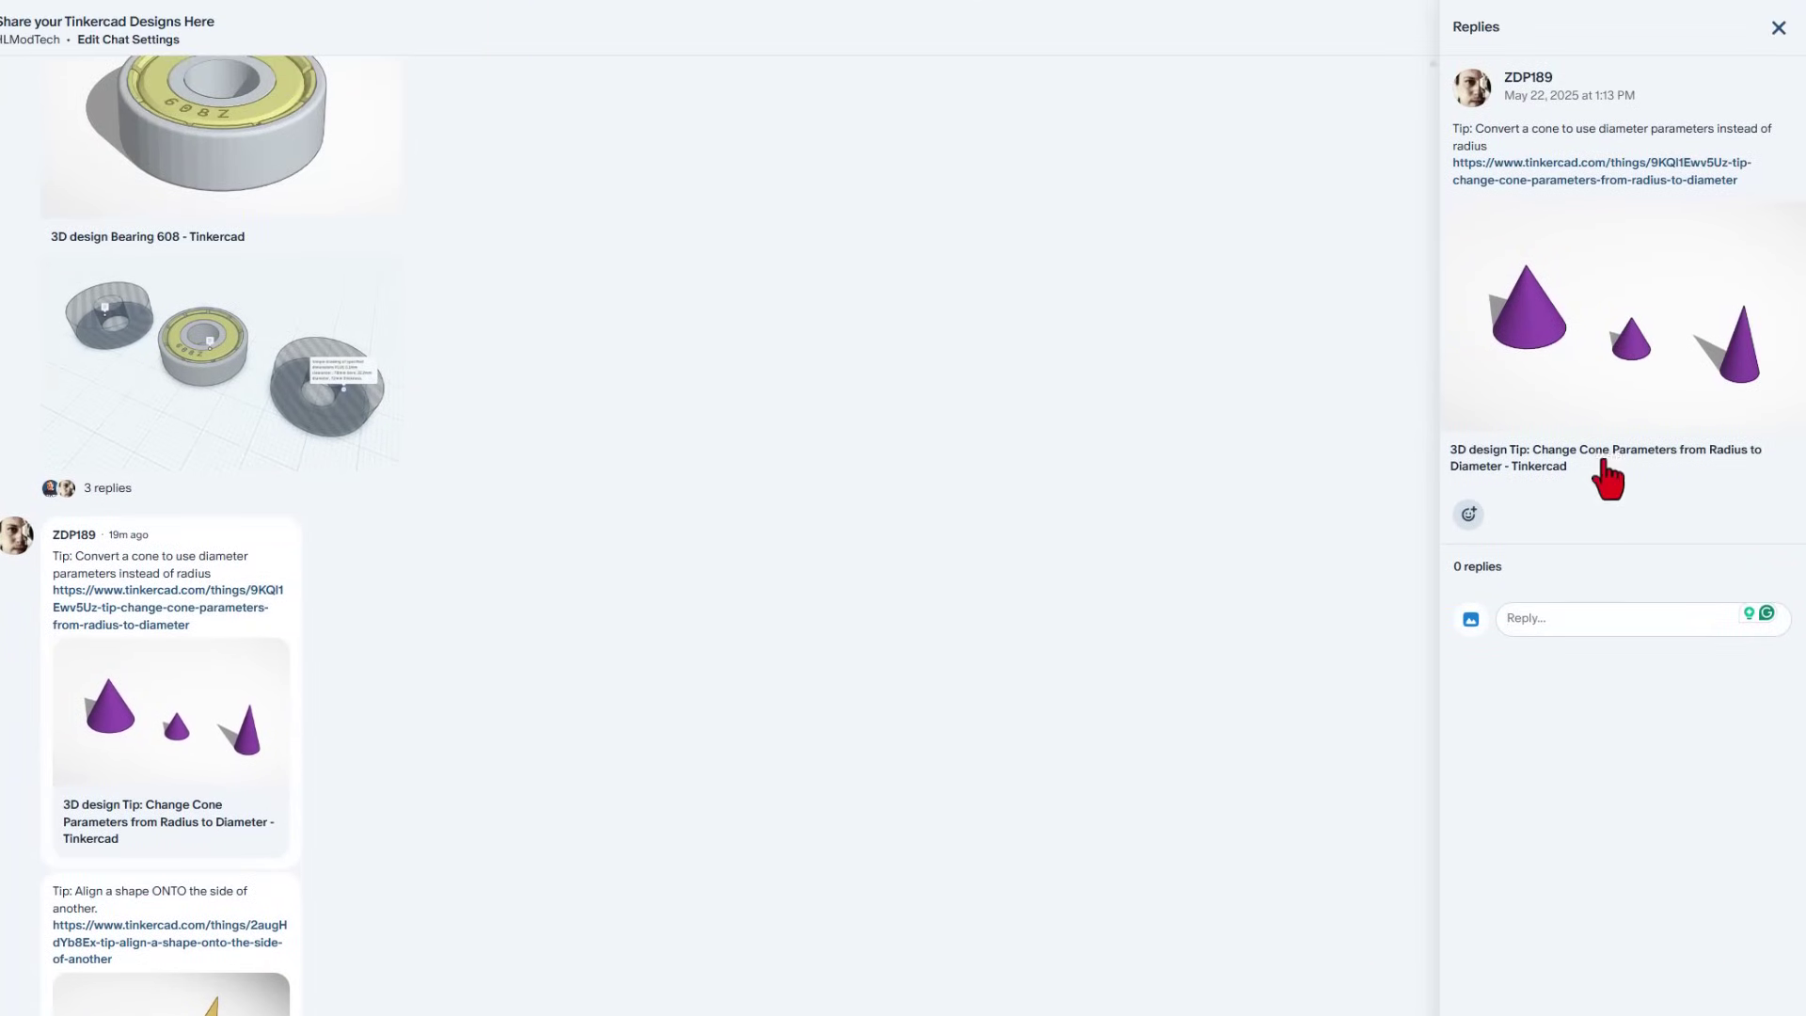
{"action": "left_click", "coordinate": [1535, 627]}
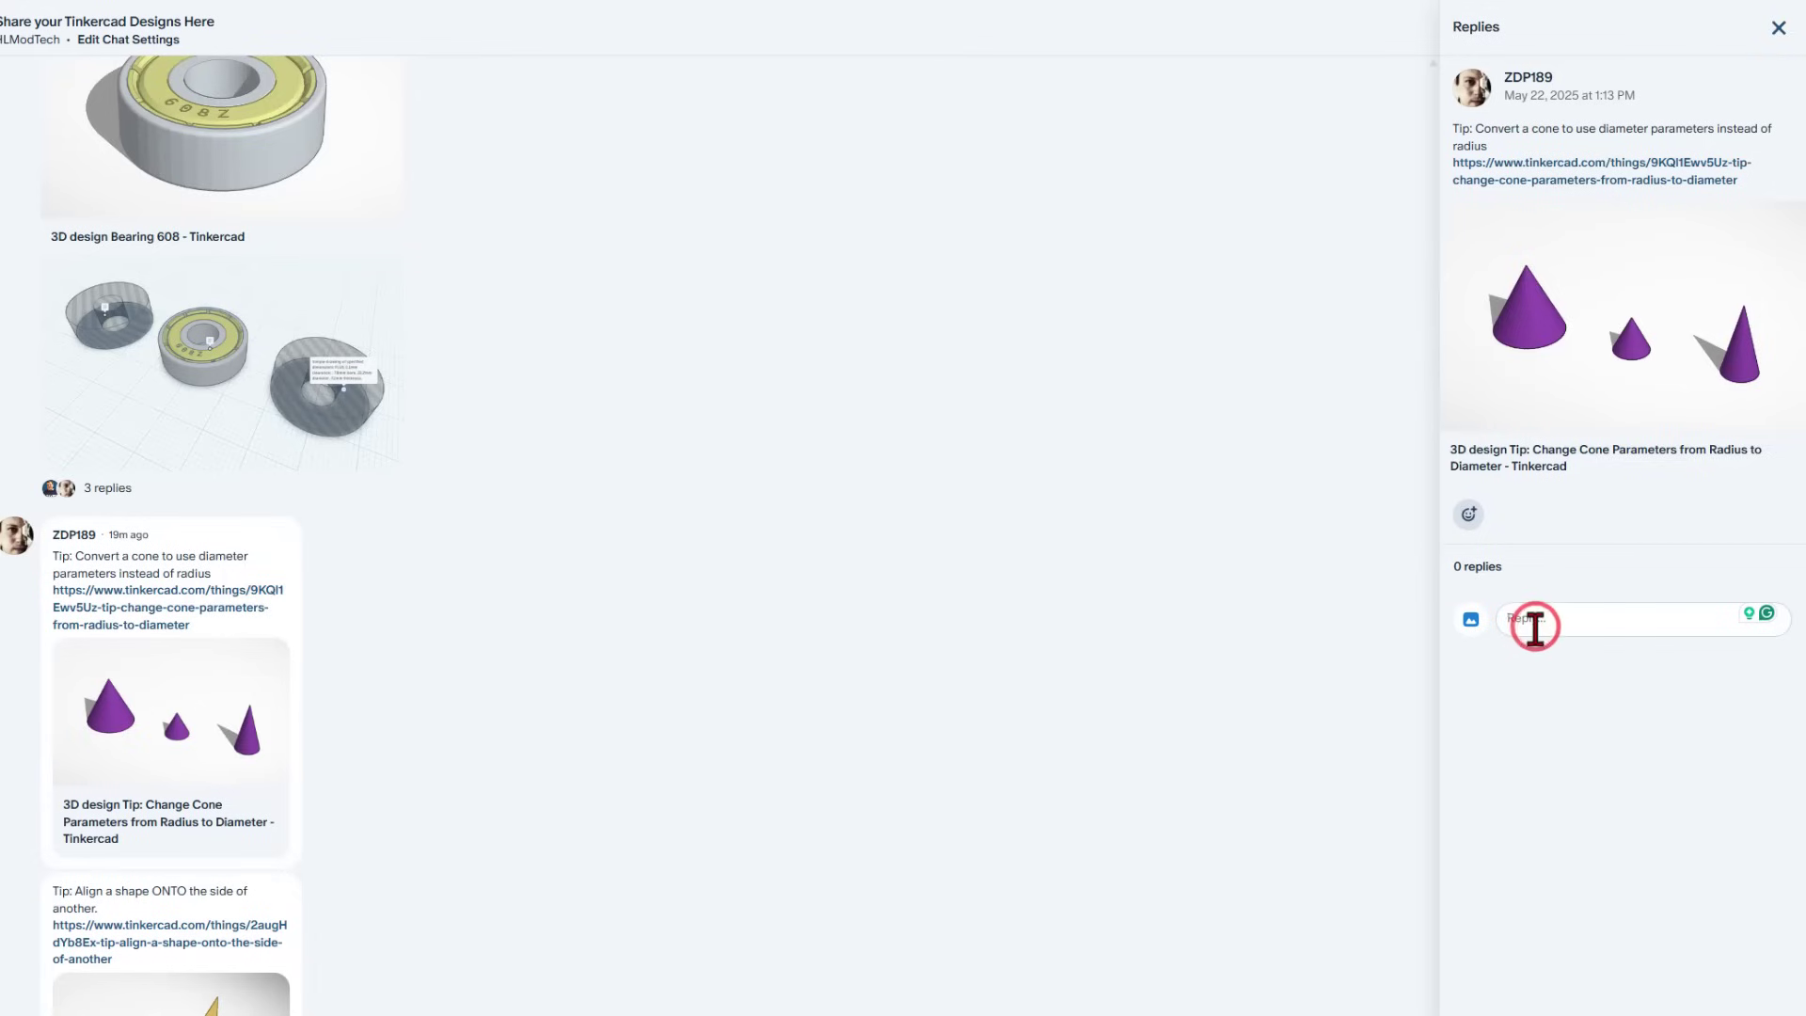
{"action": "type", "text": "That is so cool! Thanks for sharing!"}
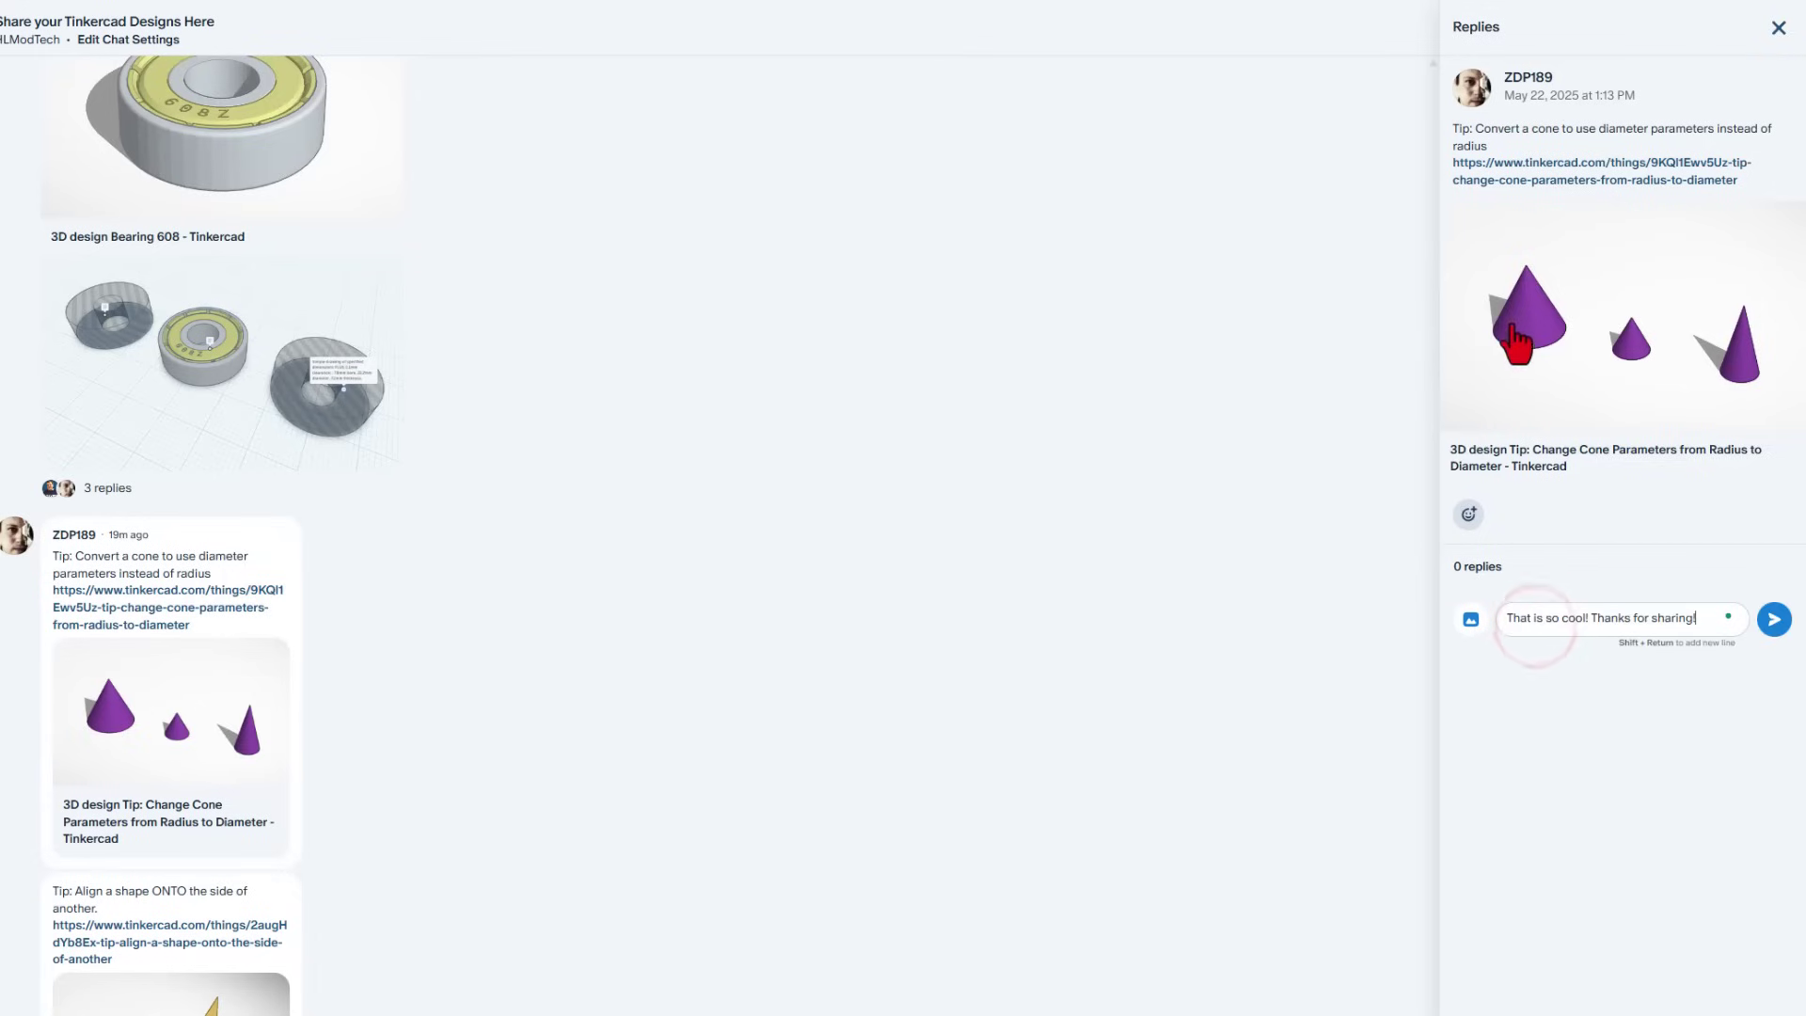
{"action": "left_click", "coordinate": [1774, 623]}
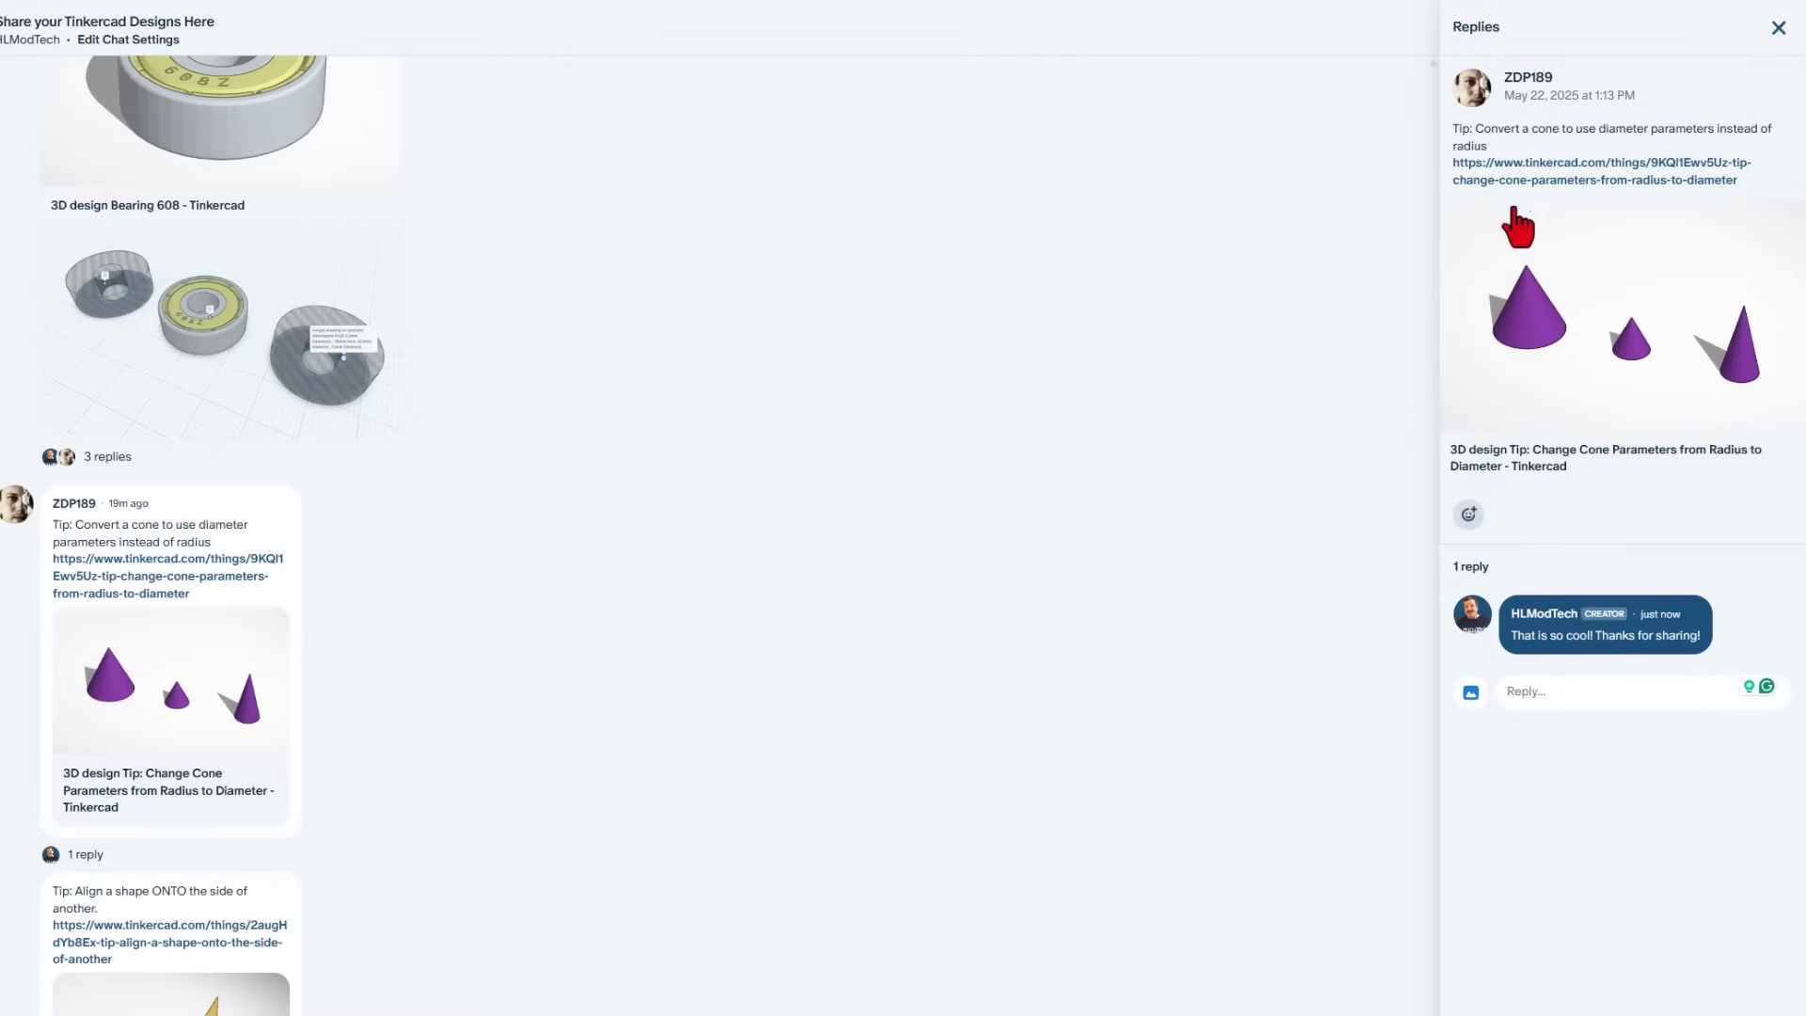
{"action": "left_click", "coordinate": [1469, 519]}
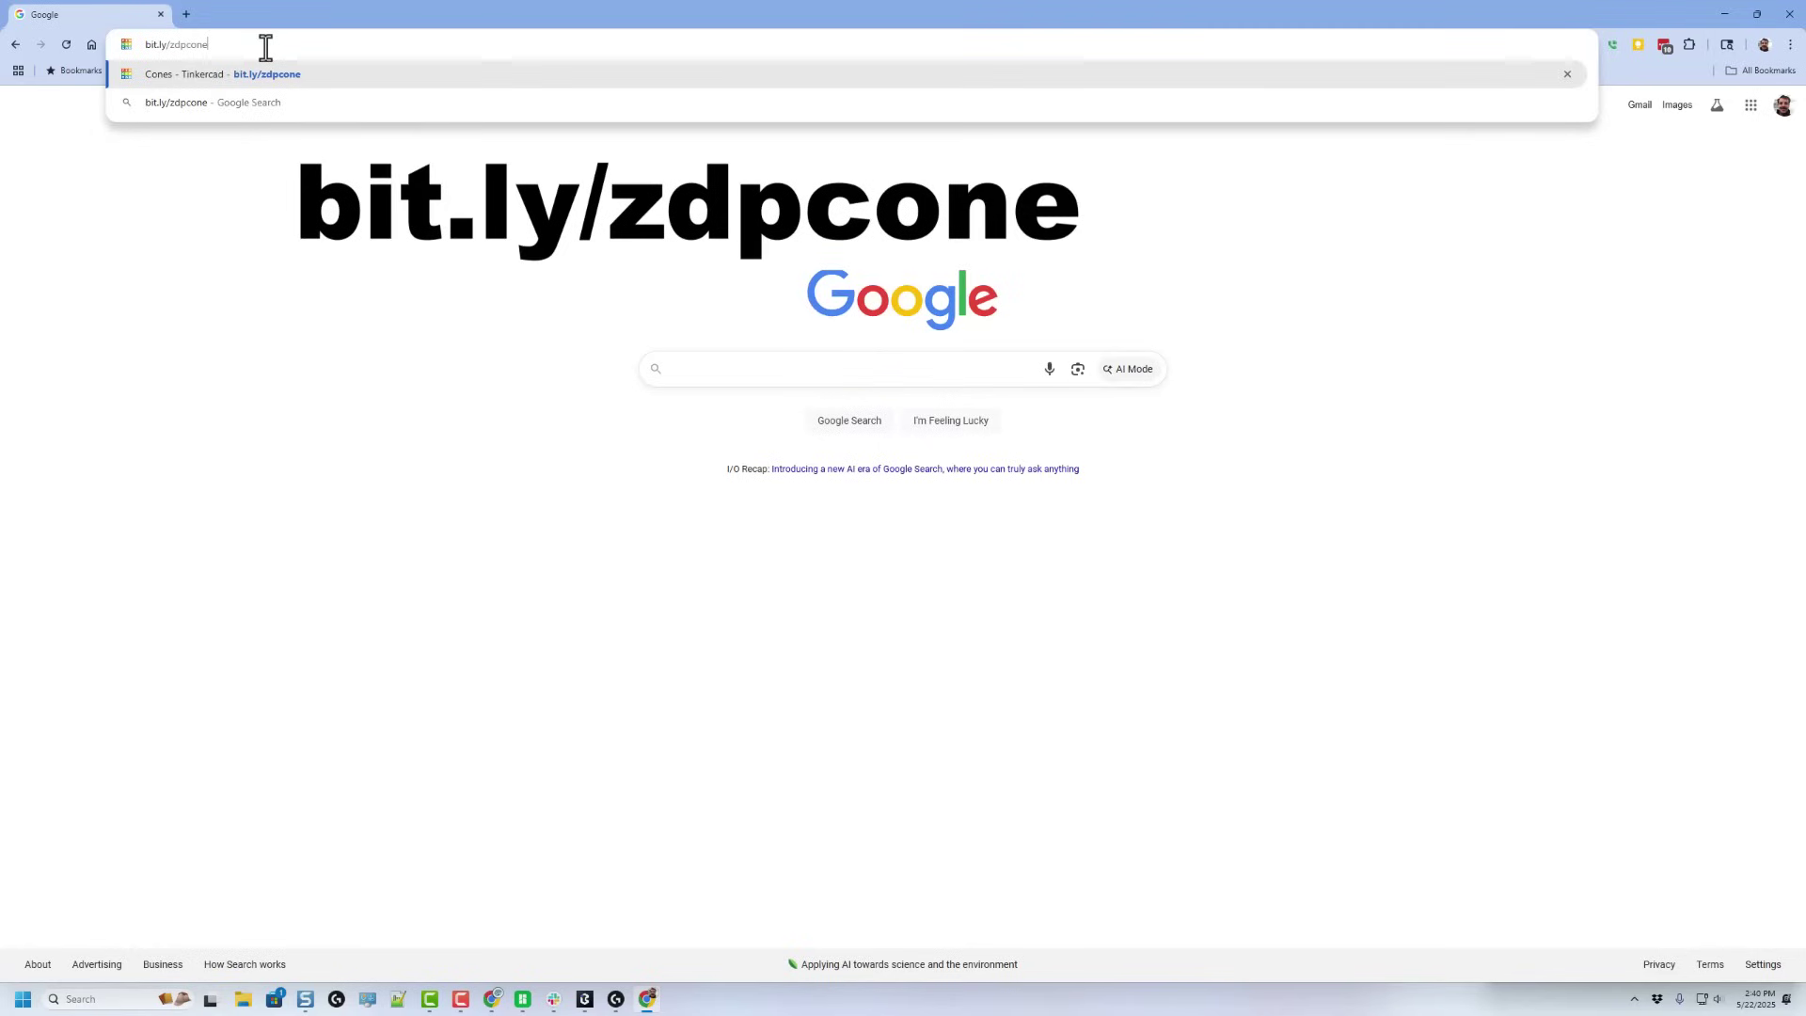
- Load bit.ly/zdpcone and open the Cones page author's profile to browse their designs
{"action": "key", "text": "Return"}
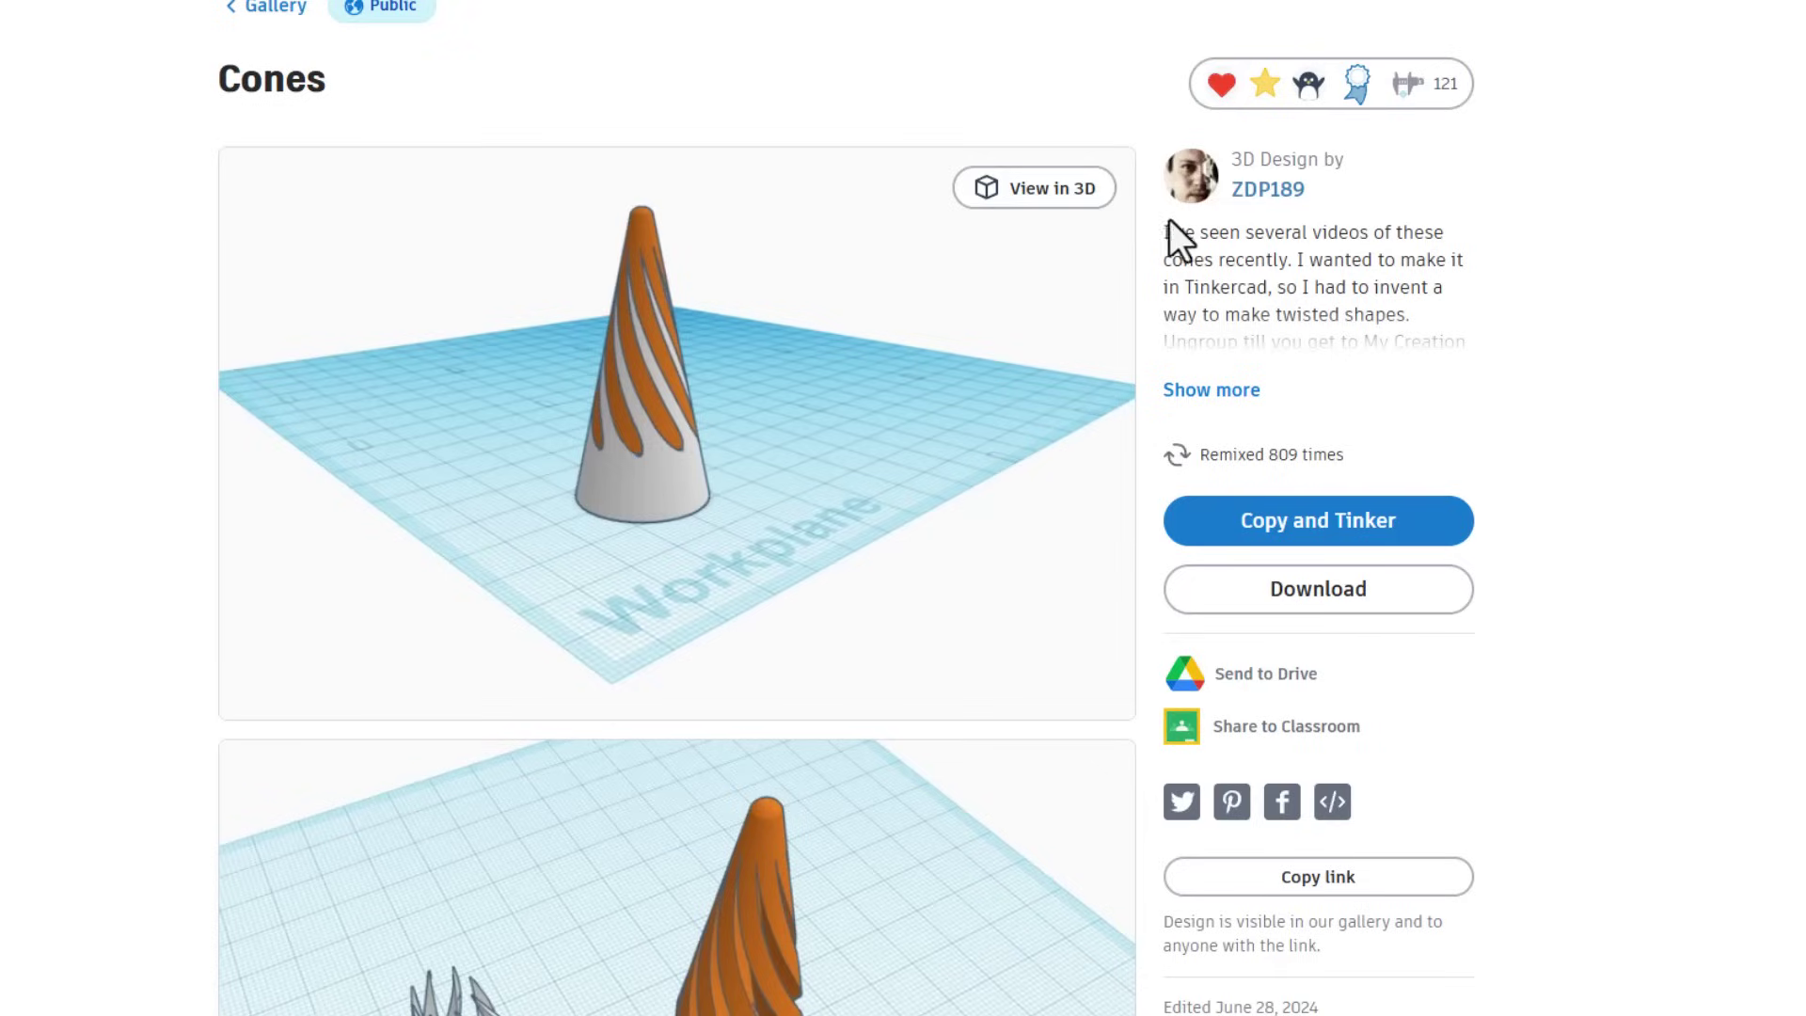
{"action": "left_click", "coordinate": [1268, 191]}
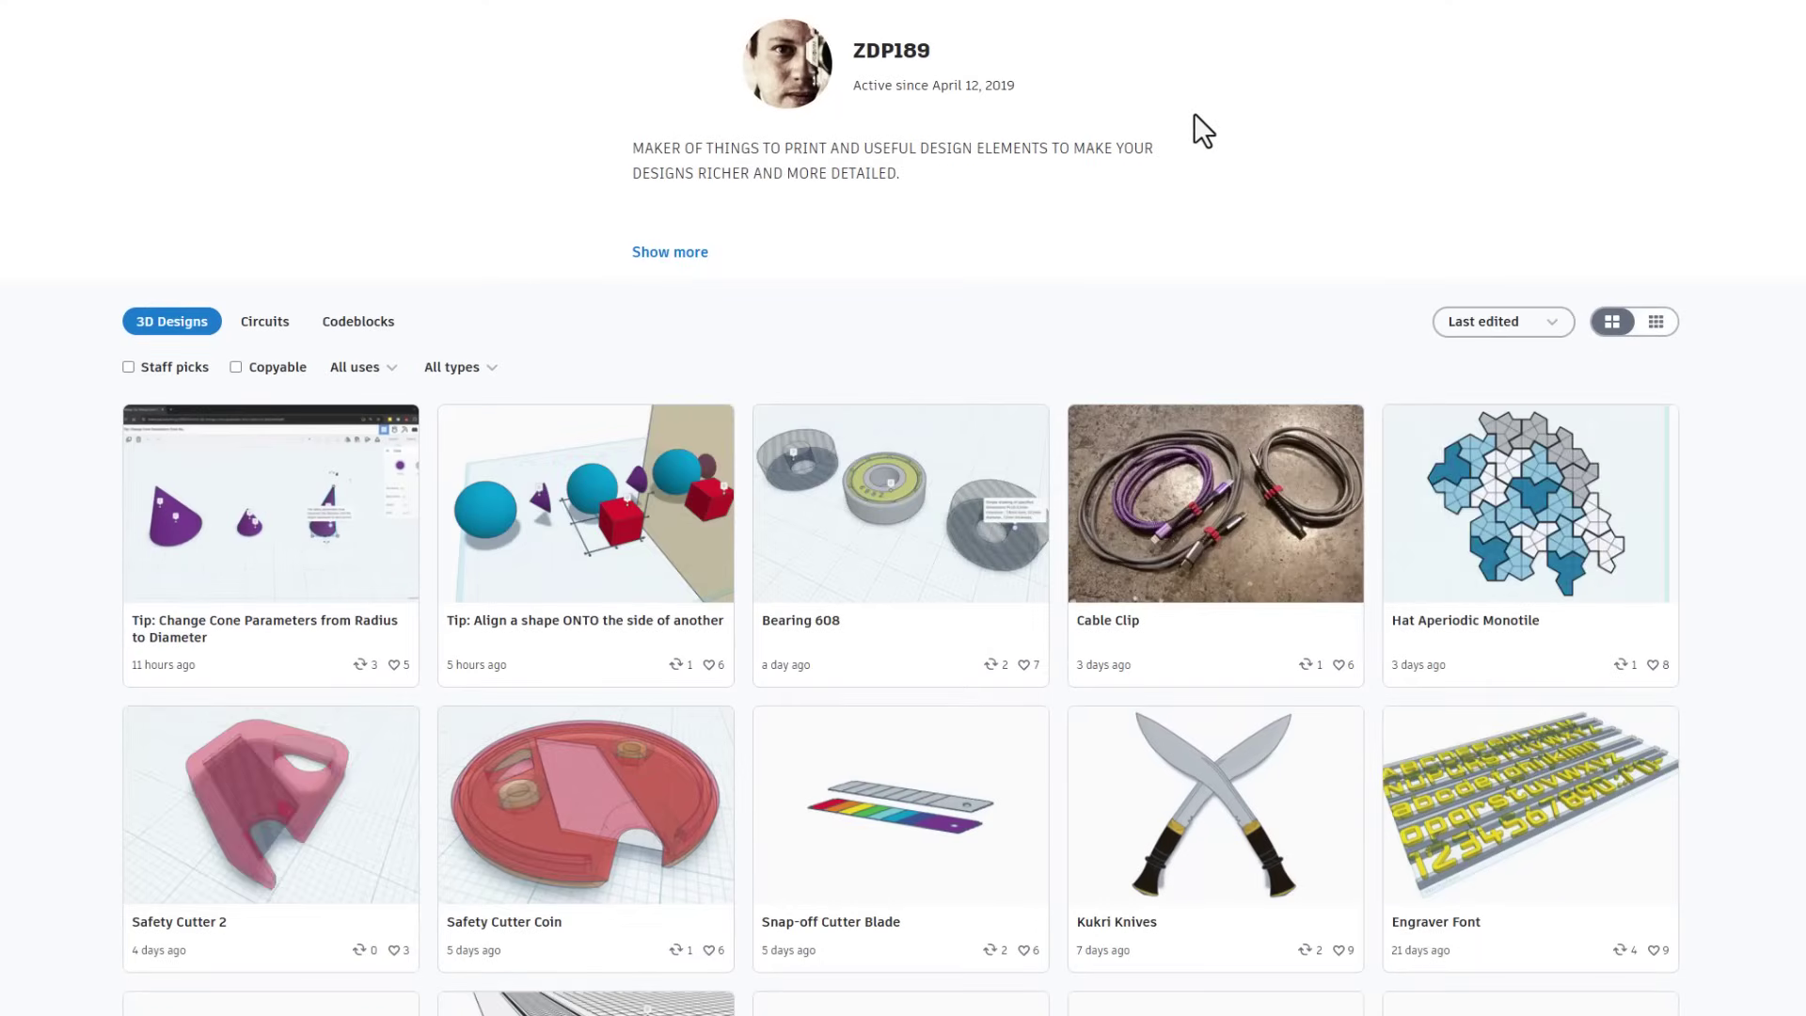
{"action": "scroll", "coordinate": [1194, 114], "scroll_direction": "down", "scroll_amount": 6}
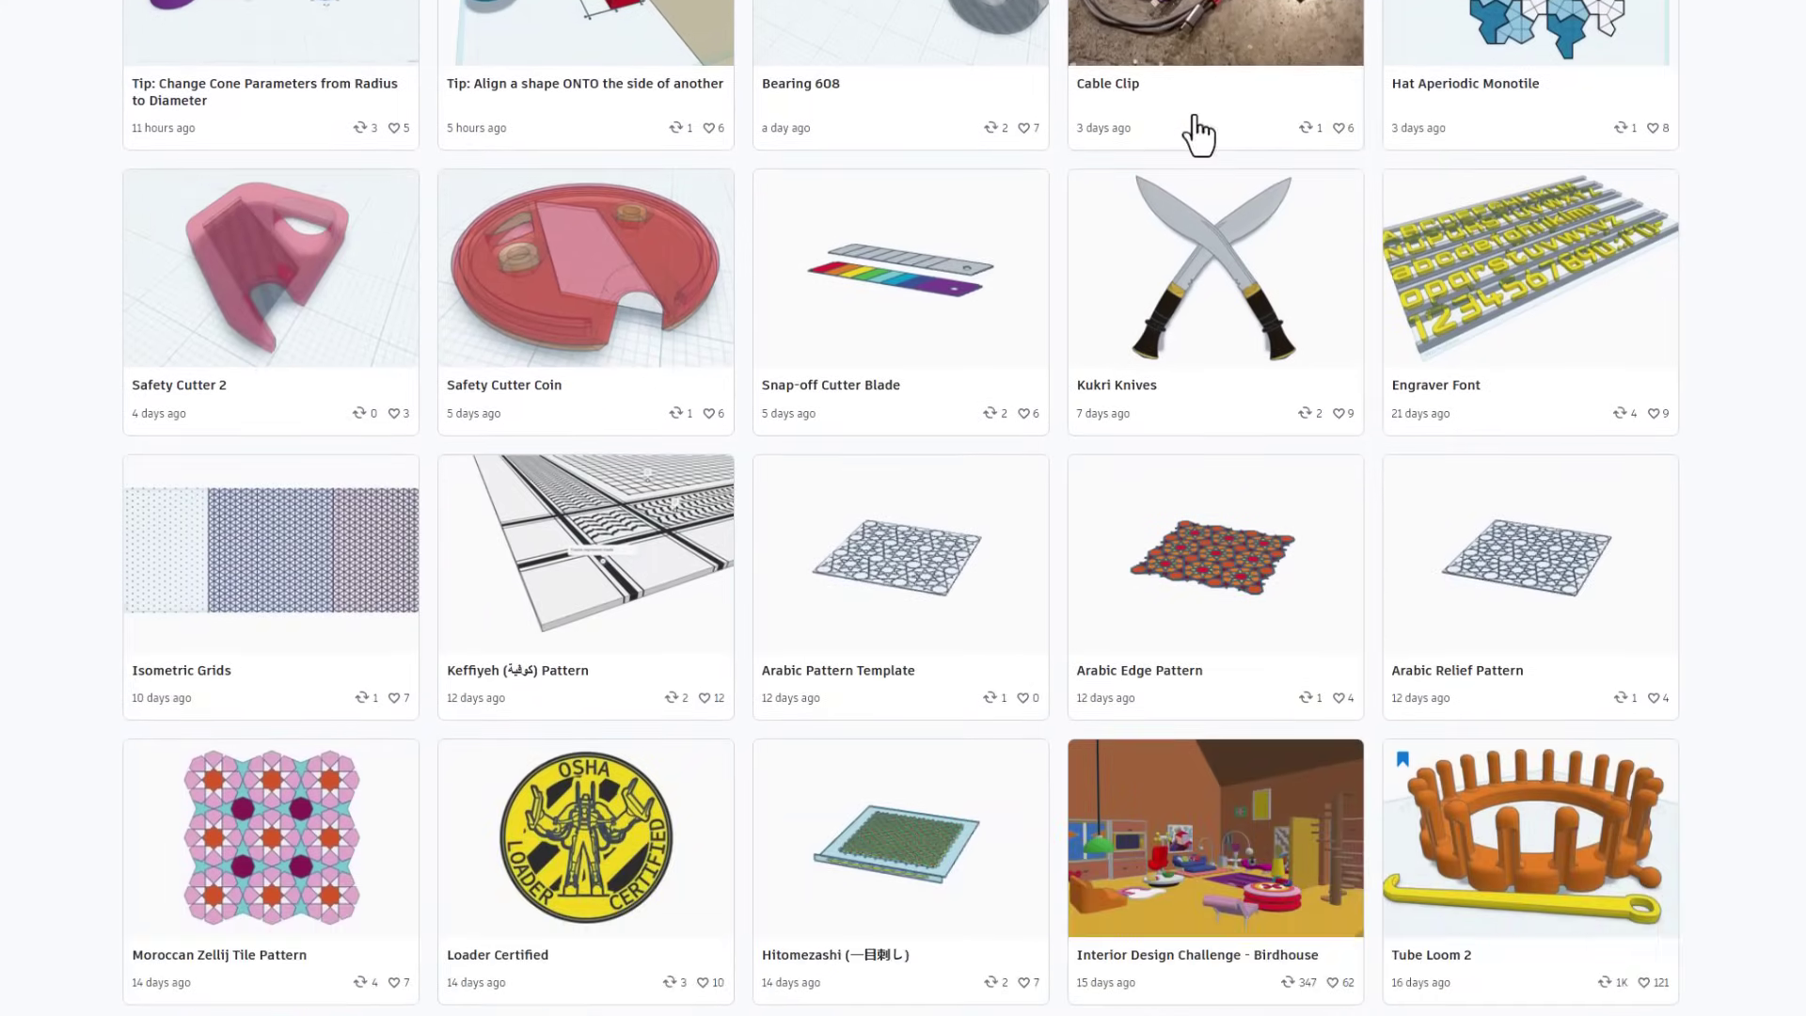